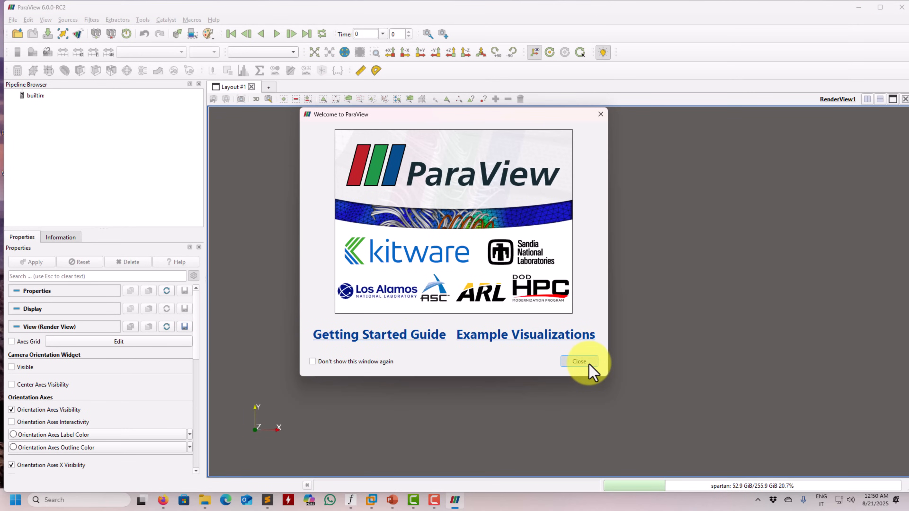
# Dismiss the welcome window and choose state_FV1.pvsm from the fluent folder as the state file to load
pyautogui.click(589, 365)
pyautogui.click(13, 19)
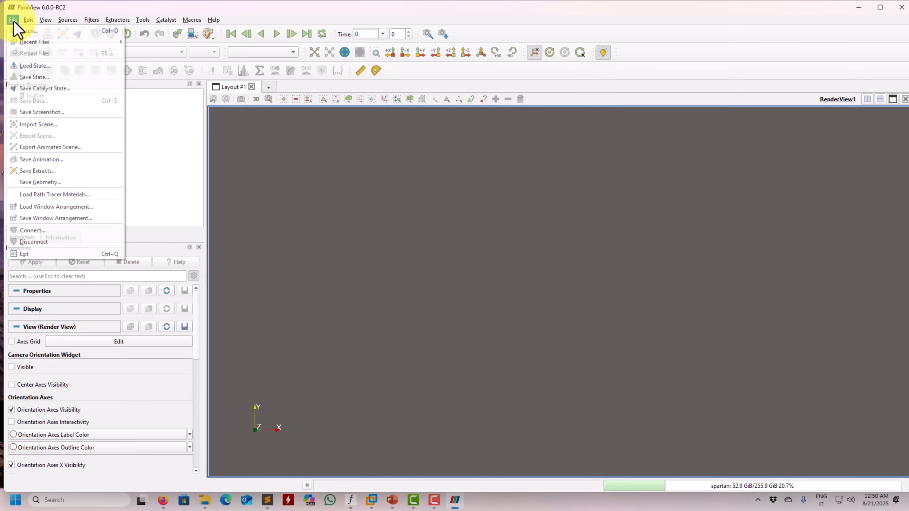
pyautogui.click(26, 67)
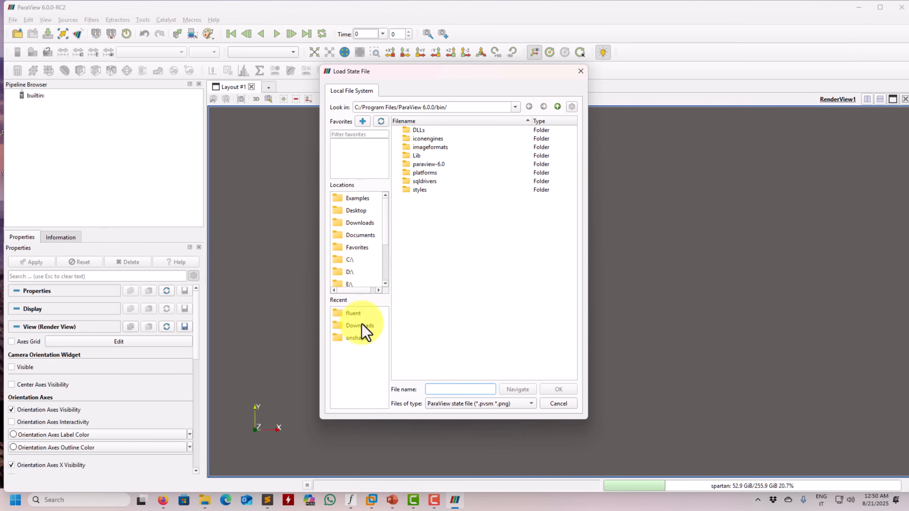
pyautogui.click(354, 314)
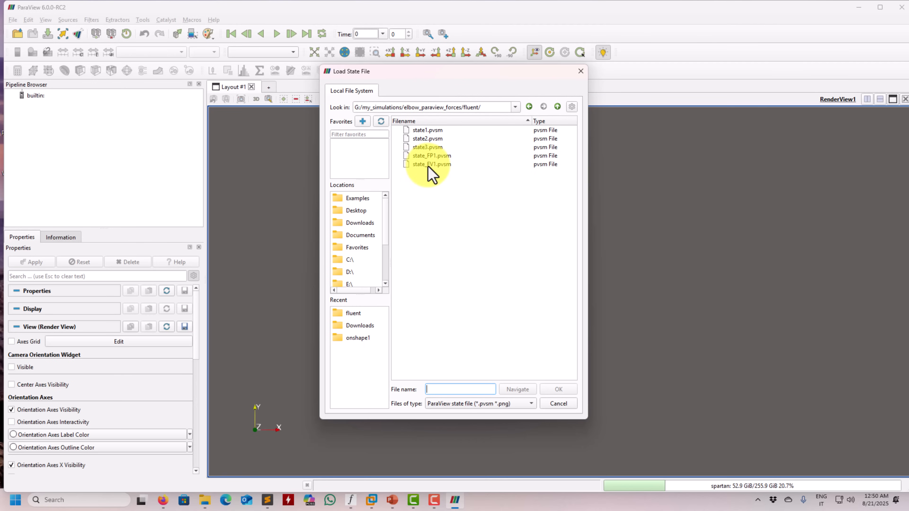
pyautogui.click(421, 164)
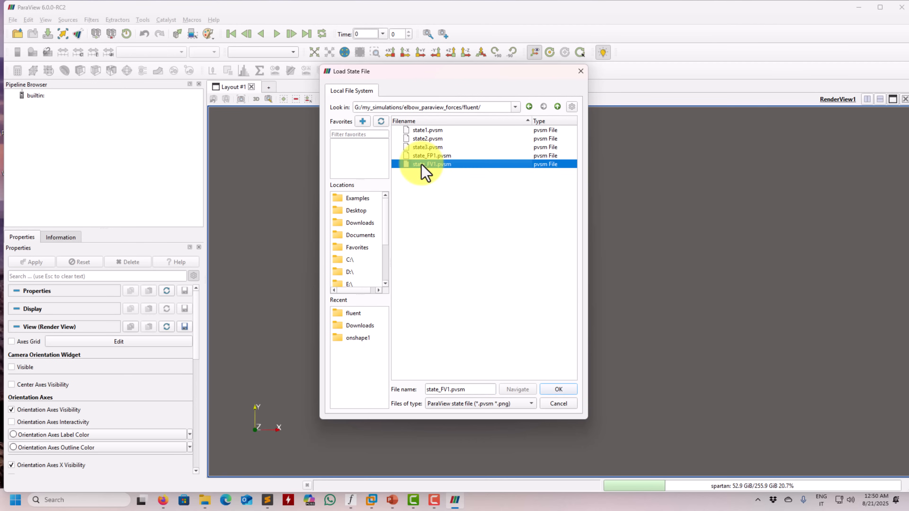
pyautogui.click(559, 390)
# Set the state's data file option to Choose File Names and check the fluent folder's path in File Explorer
pyautogui.click(495, 163)
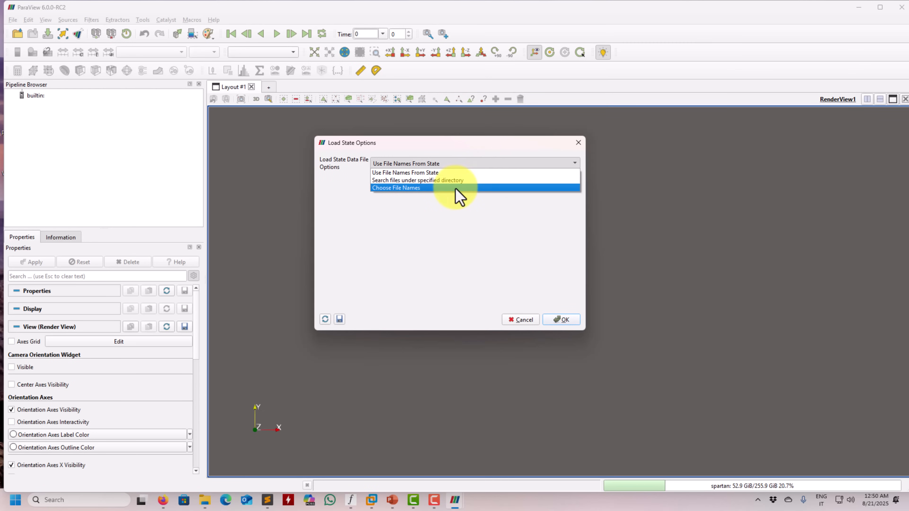
pyautogui.click(457, 189)
pyautogui.moveTo(205, 501)
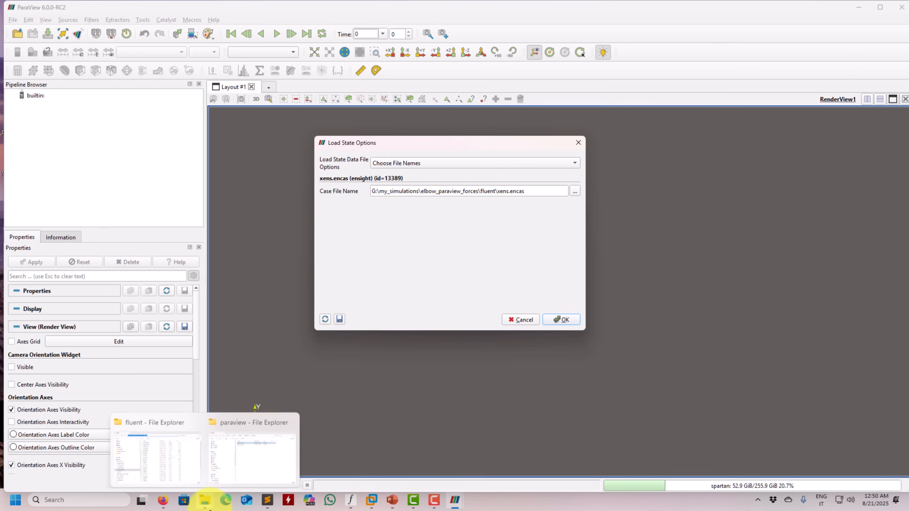
pyautogui.click(175, 473)
pyautogui.click(459, 90)
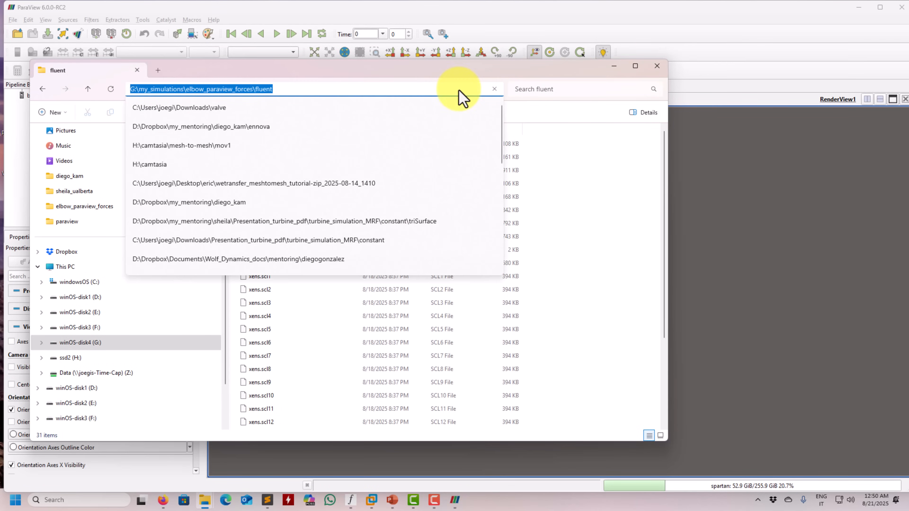
pyautogui.click(614, 66)
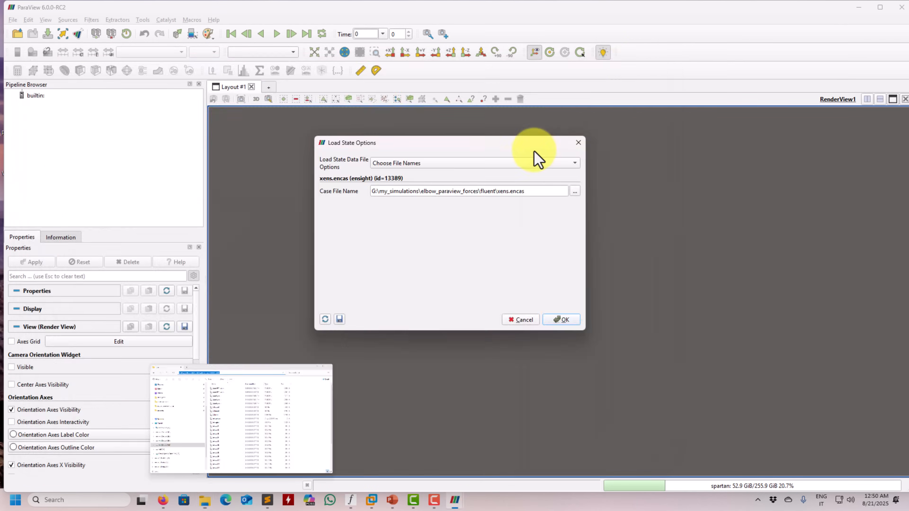
# Assign xens.encas from the fluent folder as the case file and load the state
pyautogui.click(539, 191)
pyautogui.click(574, 191)
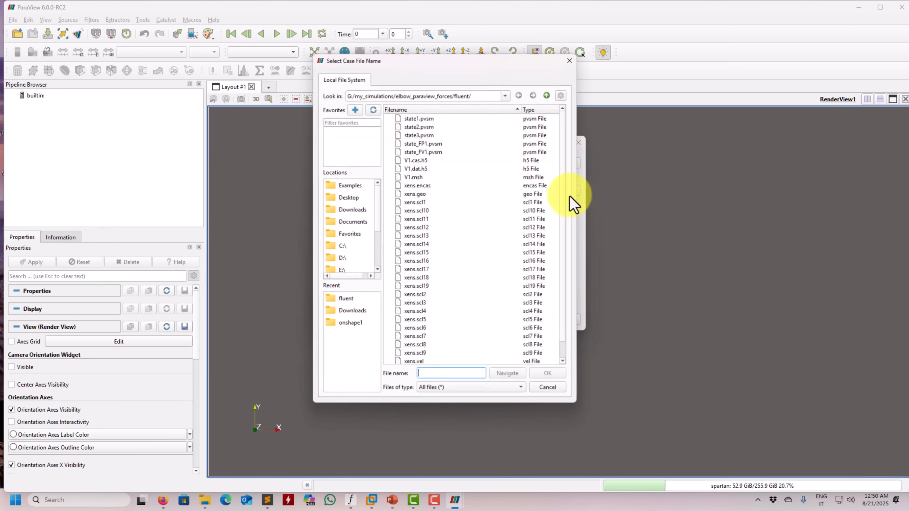
pyautogui.click(421, 184)
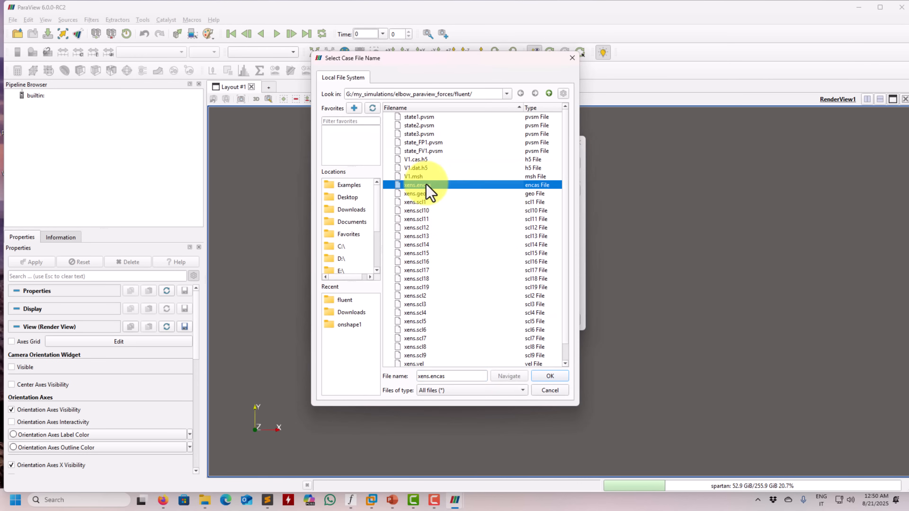
pyautogui.click(550, 376)
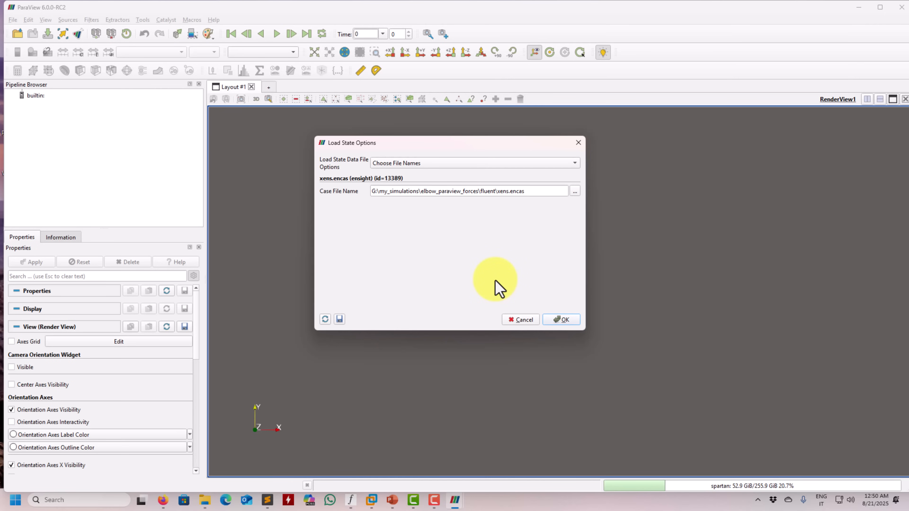
pyautogui.click(567, 320)
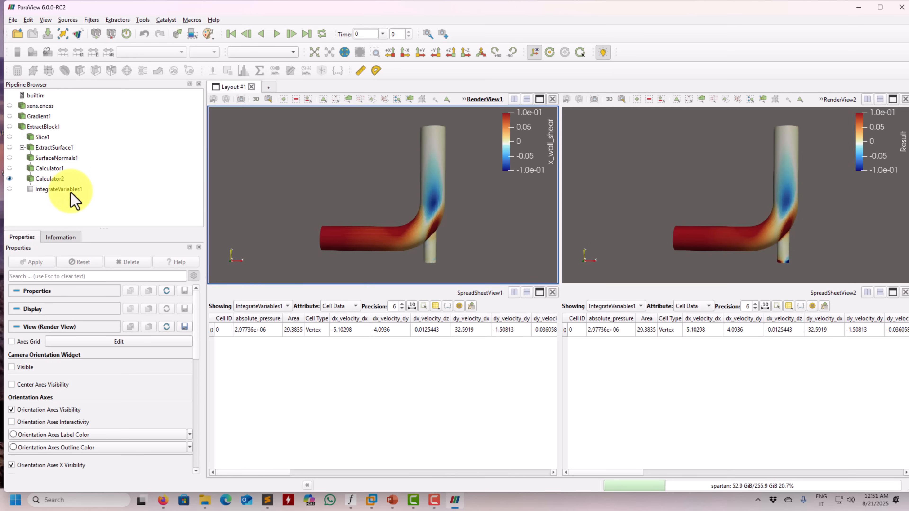
# Minimize the loaded state's window, start a second ParaView session and open xens.encas from the fluent folder
pyautogui.click(860, 7)
pyautogui.click(95, 168)
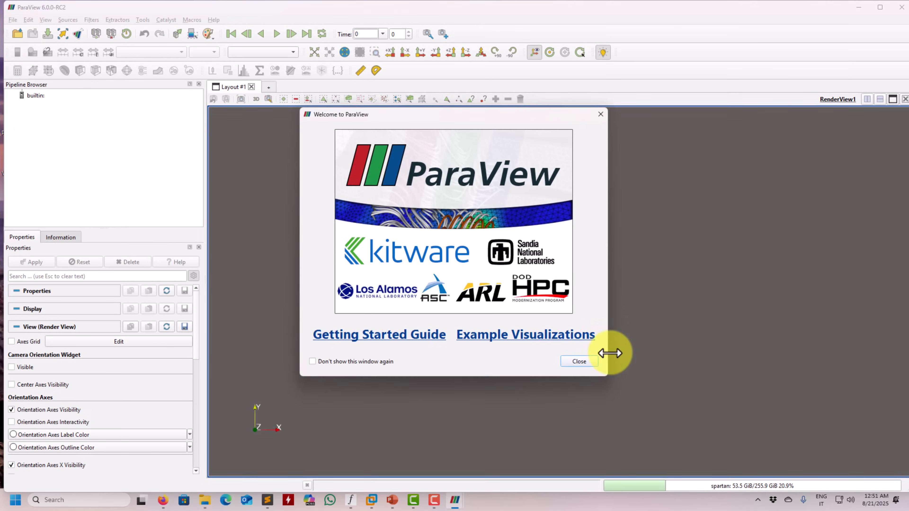
pyautogui.click(583, 361)
pyautogui.click(17, 33)
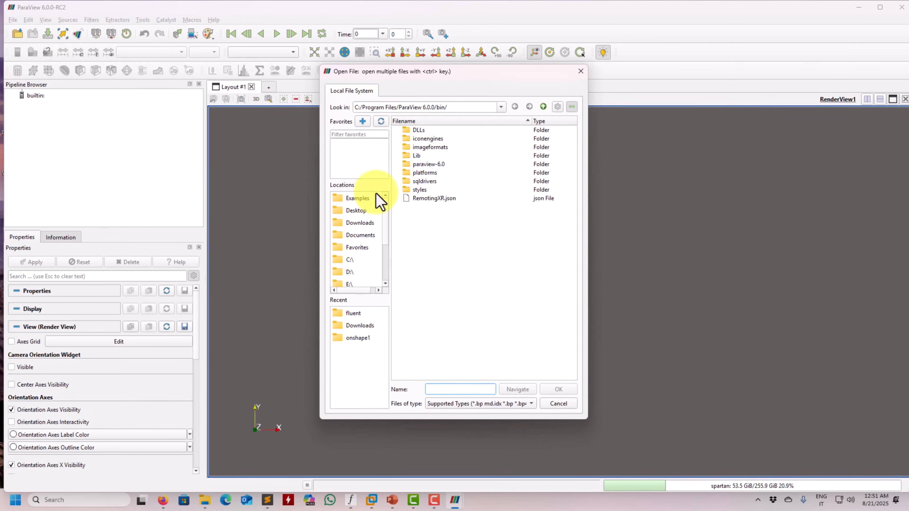
pyautogui.click(353, 313)
pyautogui.click(428, 156)
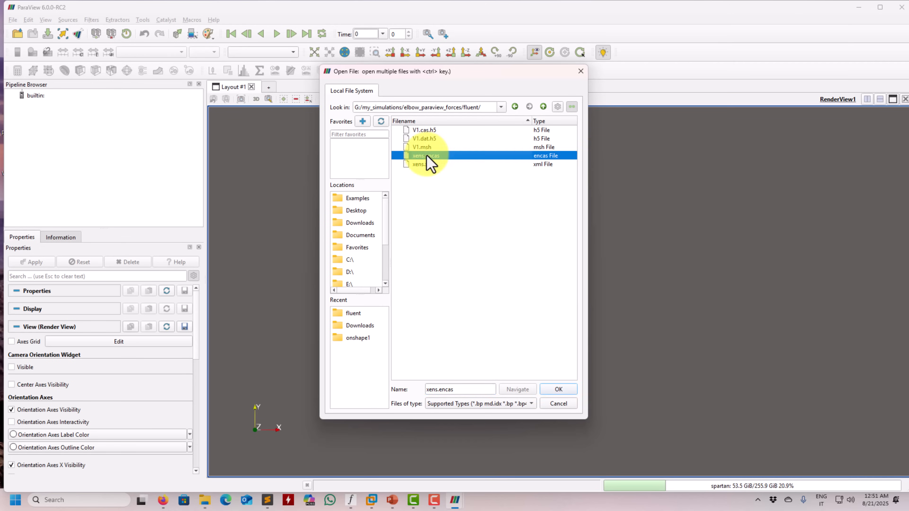
pyautogui.doubleClick(427, 158)
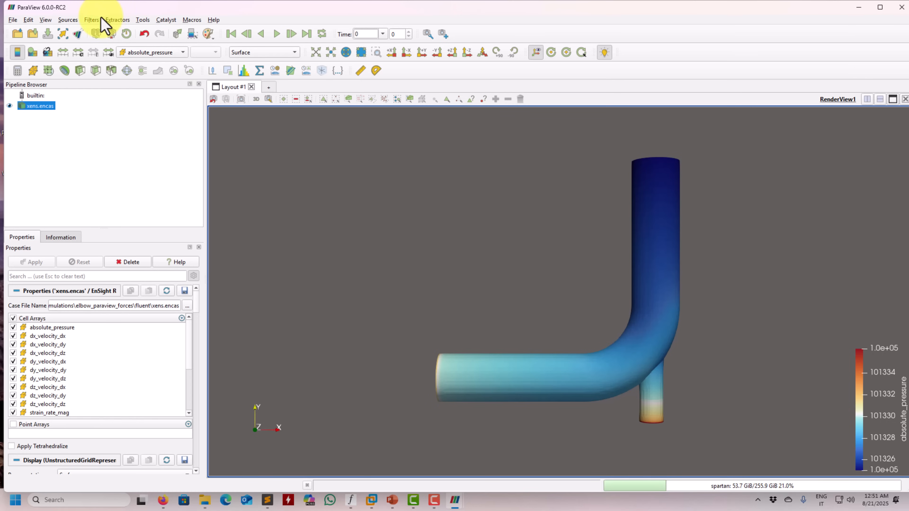
# Apply a Gradient filter to xens.encas with velocity as the scalar array
pyautogui.click(92, 19)
pyautogui.moveTo(114, 60)
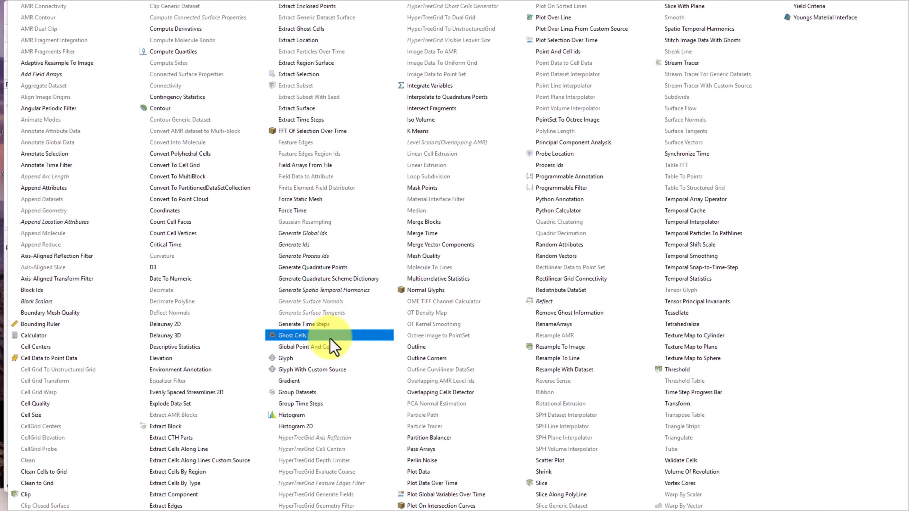
pyautogui.click(326, 382)
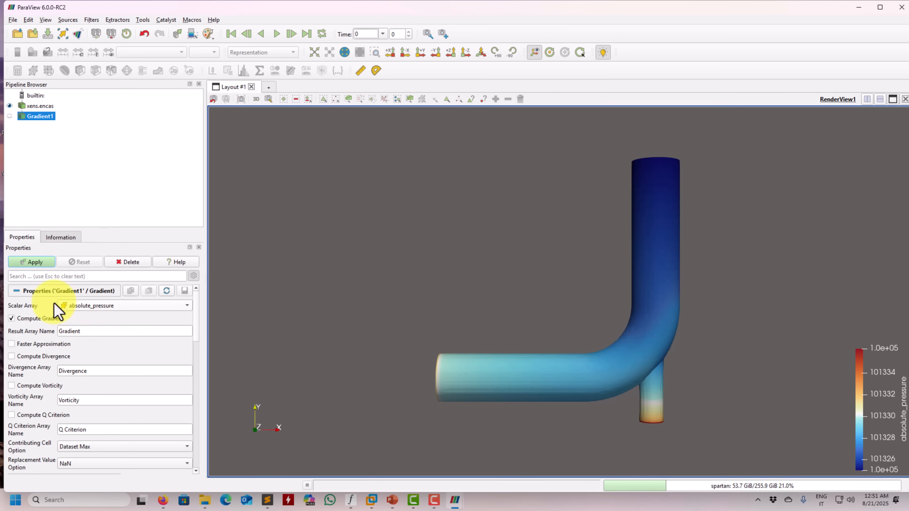
pyautogui.click(96, 305)
pyautogui.click(103, 414)
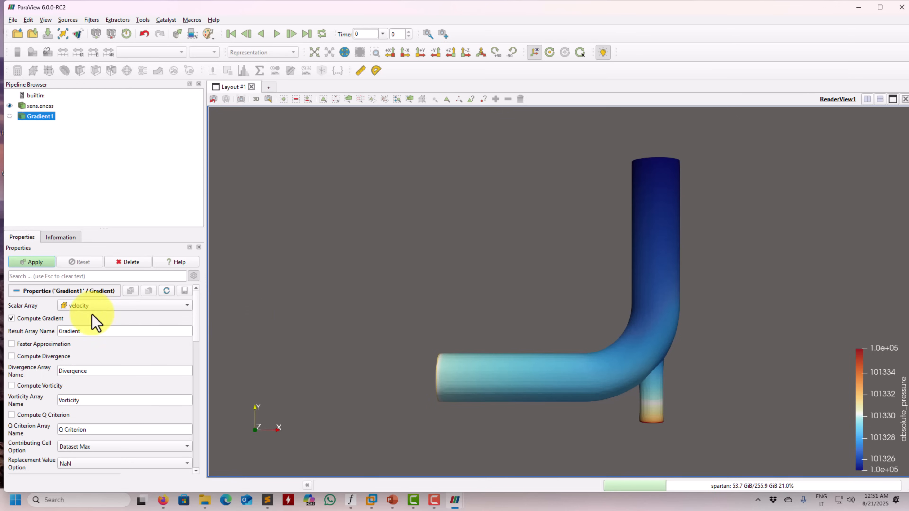
pyautogui.click(35, 264)
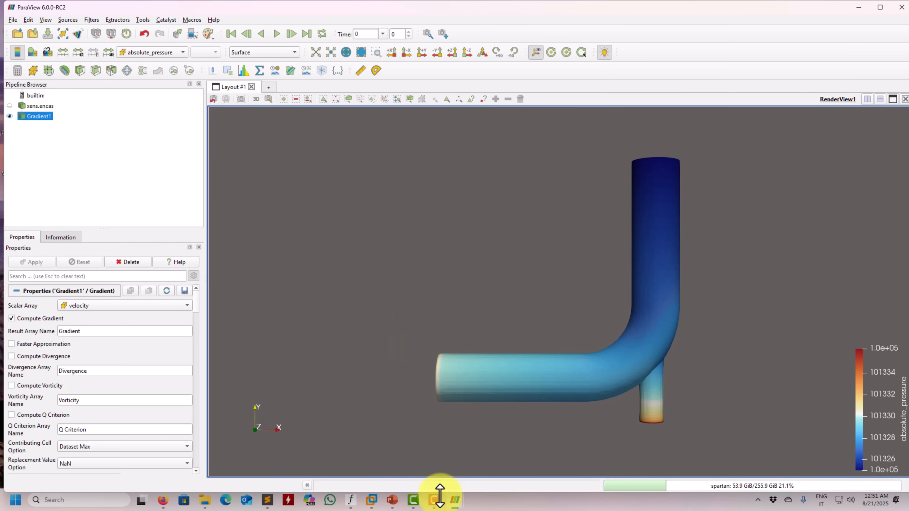
# Check which block ExtractBlock1 uses in the loaded state's ParaView window, then return to the new session
pyautogui.moveTo(456, 500)
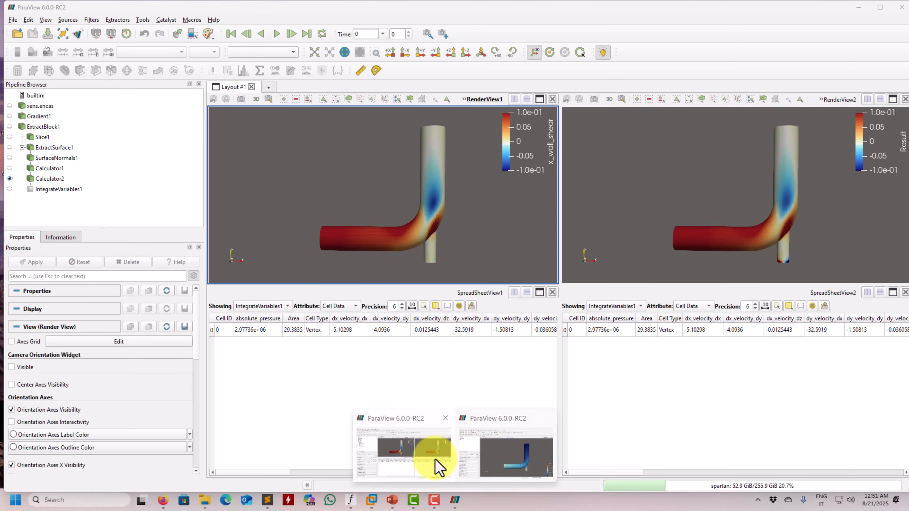
pyautogui.click(435, 459)
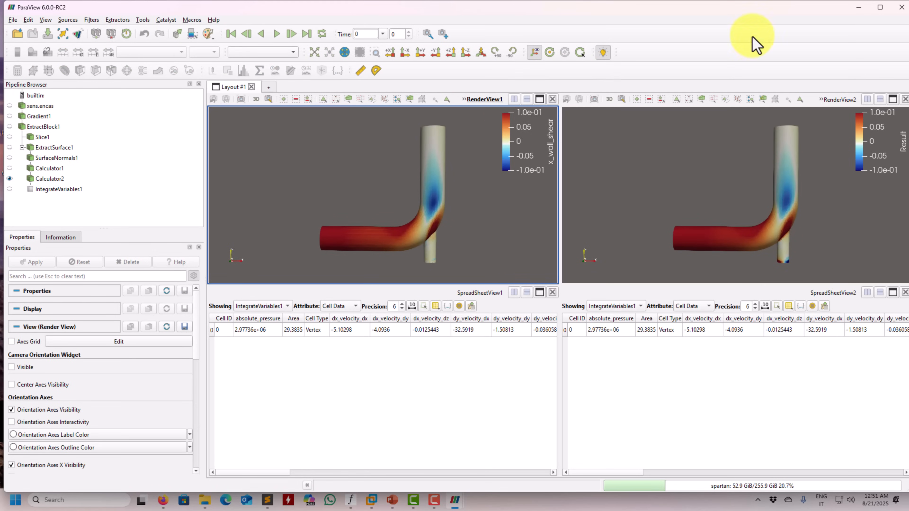
pyautogui.click(38, 127)
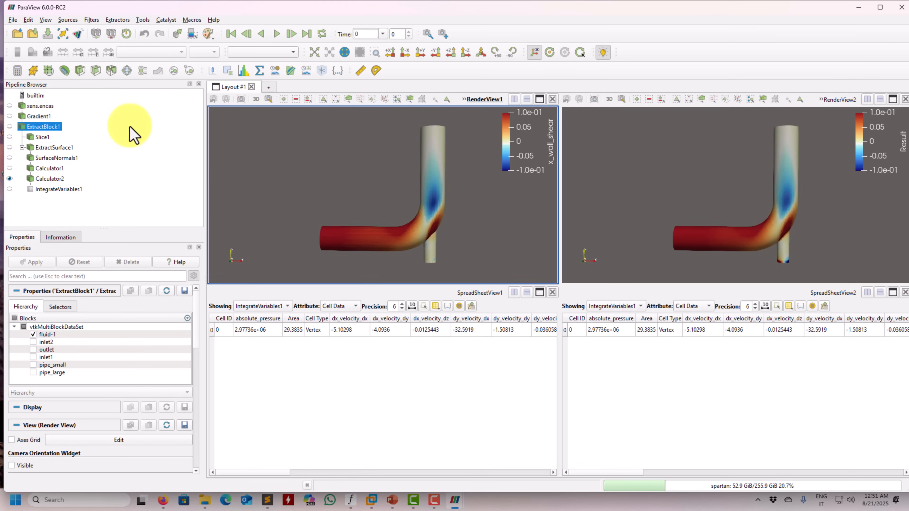
pyautogui.click(861, 7)
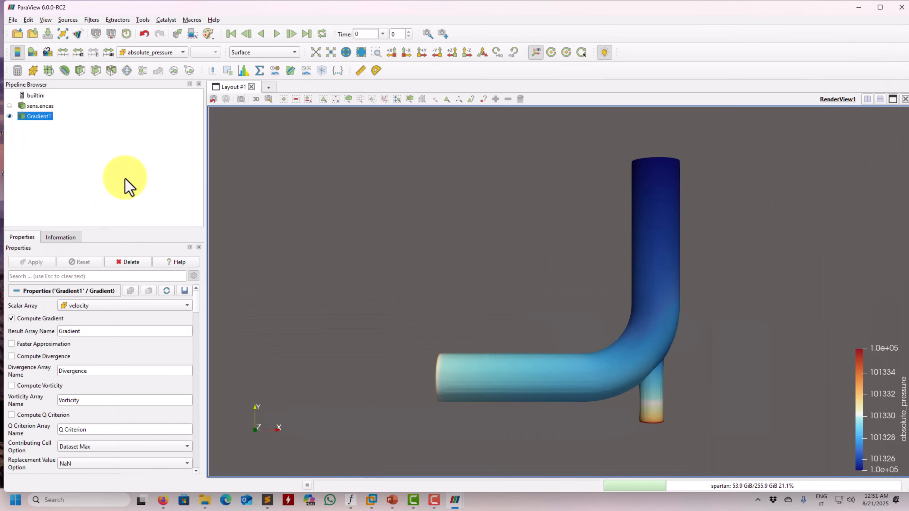
# Extract the fluid-1 block from the gradient result
pyautogui.click(189, 73)
pyautogui.click(33, 334)
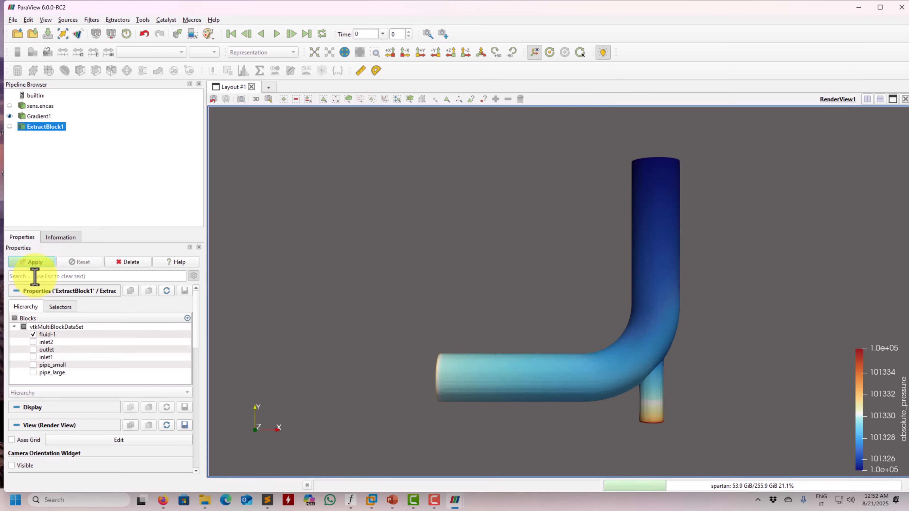
pyautogui.click(35, 262)
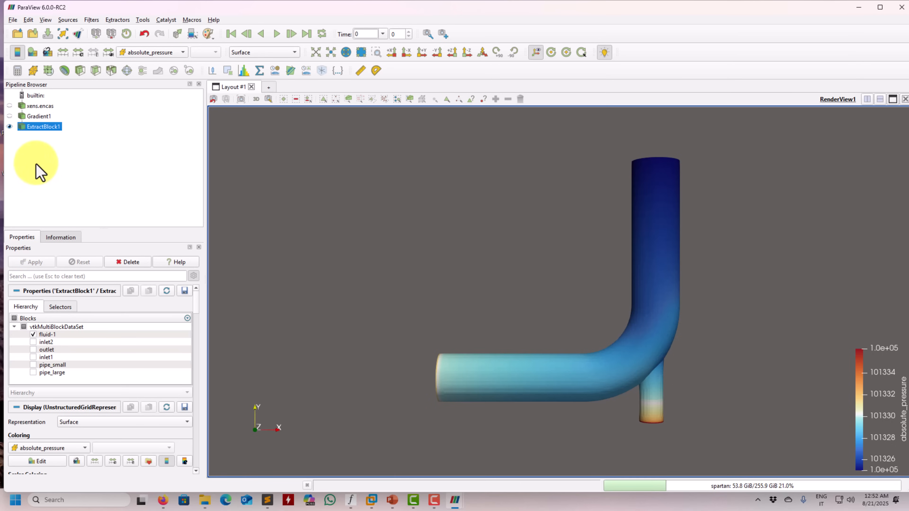
# Extract the pipe_small and pipe_large blocks from Gradient1 as a second branch and hide that extract
pyautogui.click(36, 116)
pyautogui.click(189, 70)
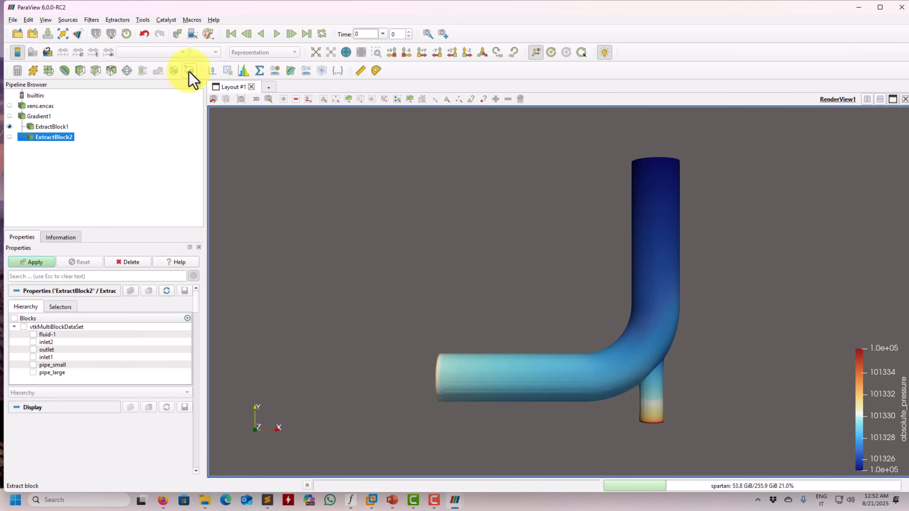
pyautogui.click(41, 262)
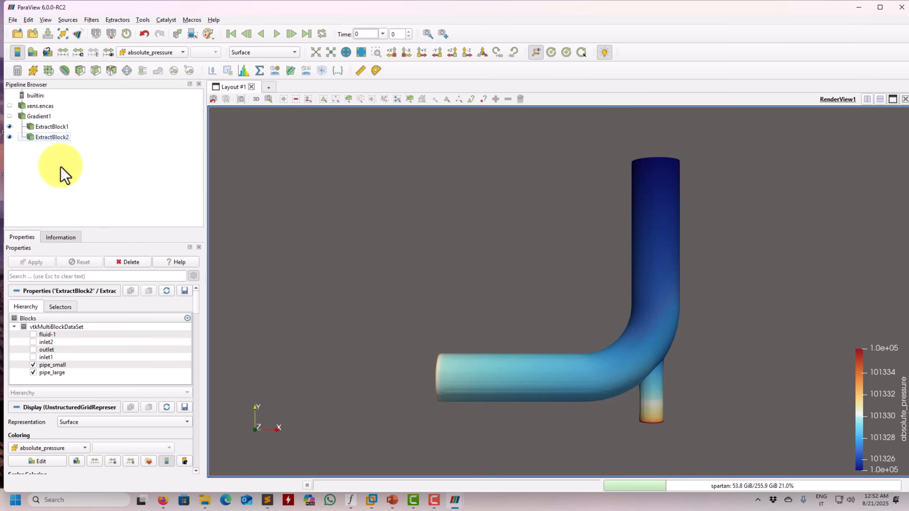
pyautogui.click(57, 127)
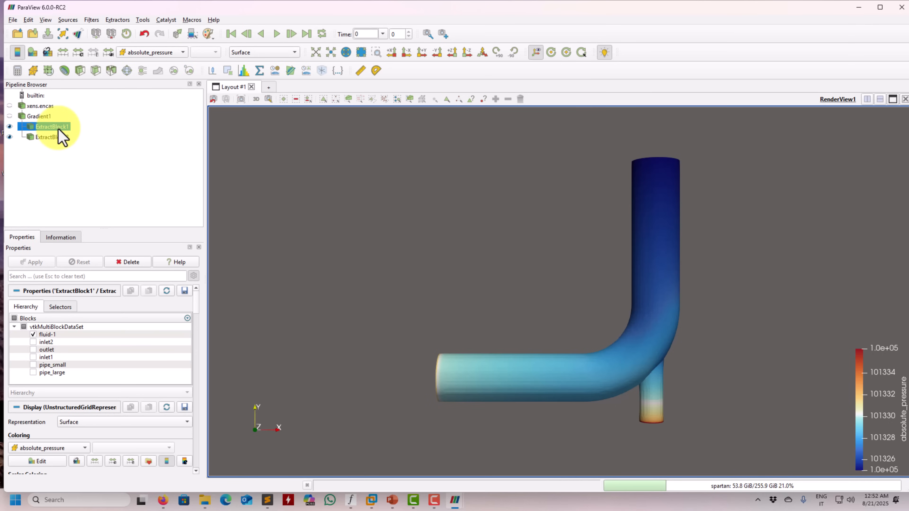
pyautogui.click(9, 137)
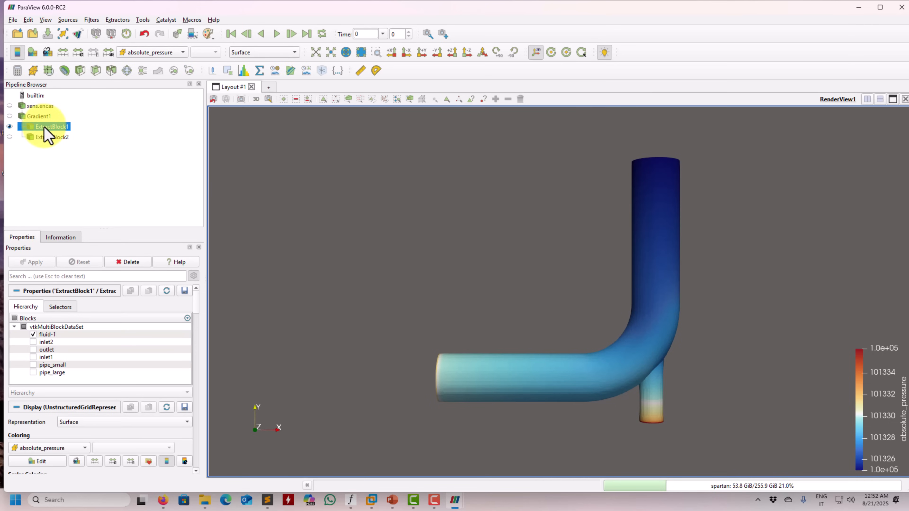
# Slice the extracted fluid-1 block with a Z-normal plane and hide the plane widget
pyautogui.click(96, 71)
pyautogui.click(61, 429)
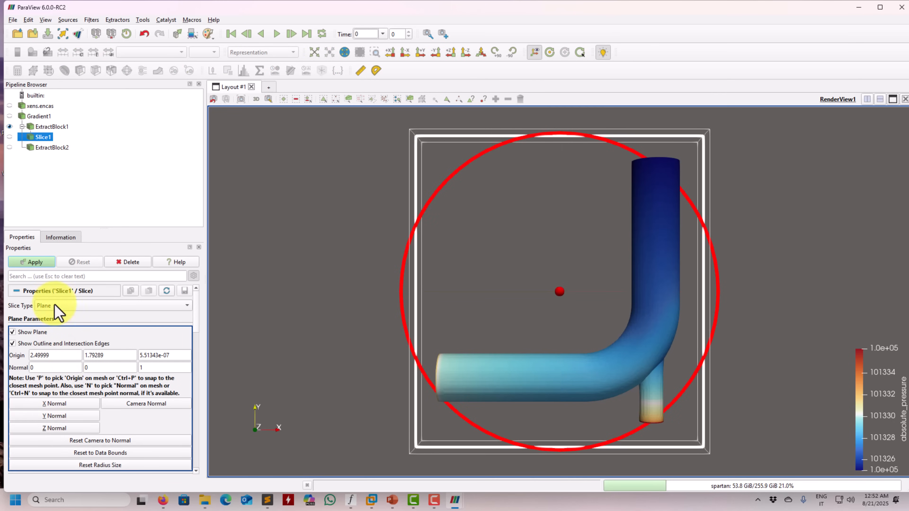
pyautogui.click(43, 259)
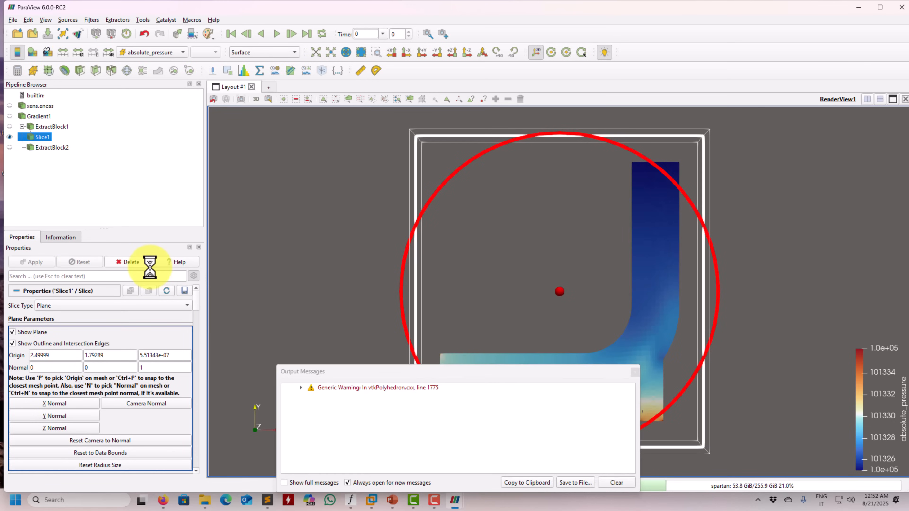
pyautogui.click(634, 372)
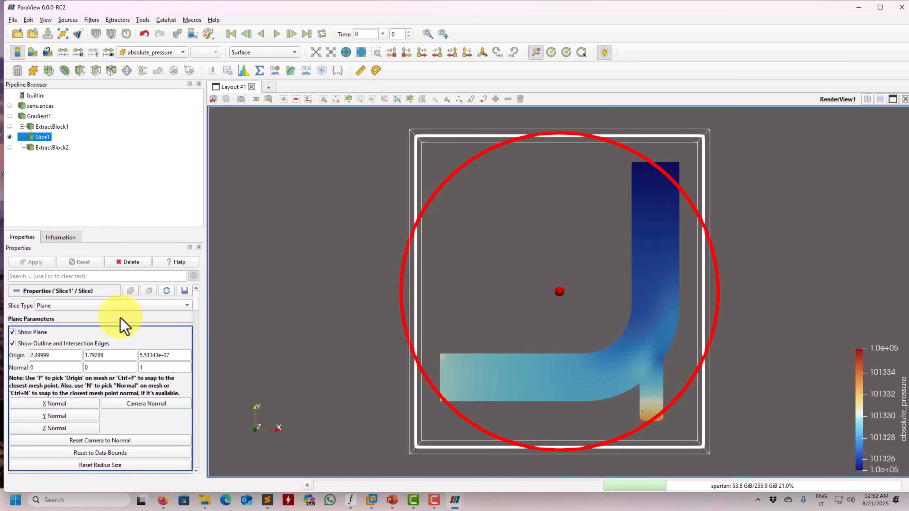
pyautogui.click(36, 333)
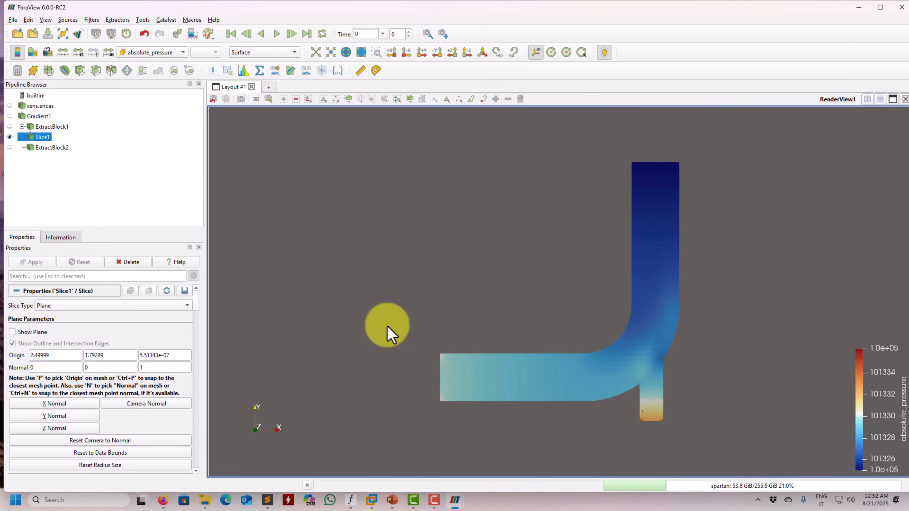
# Display the extracted fluid-1 block instead of Slice1 and make it the active pipeline object
pyautogui.click(53, 126)
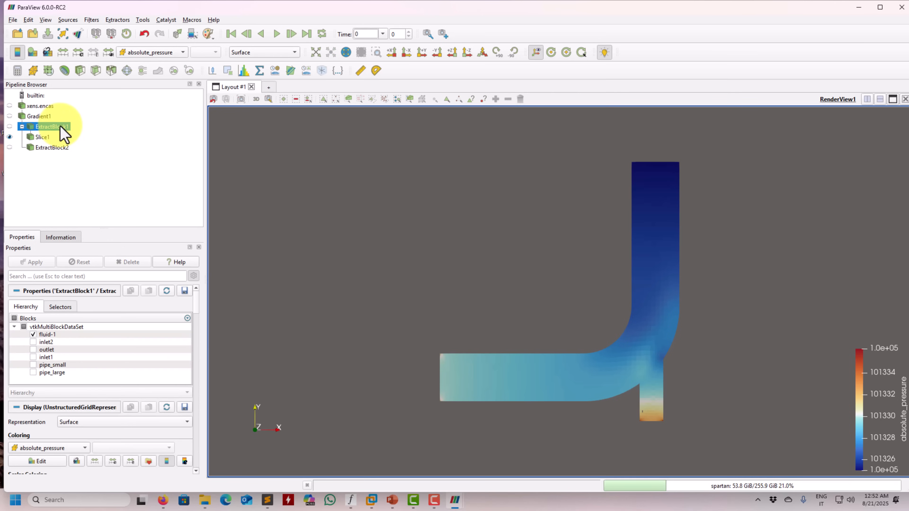
pyautogui.click(66, 20)
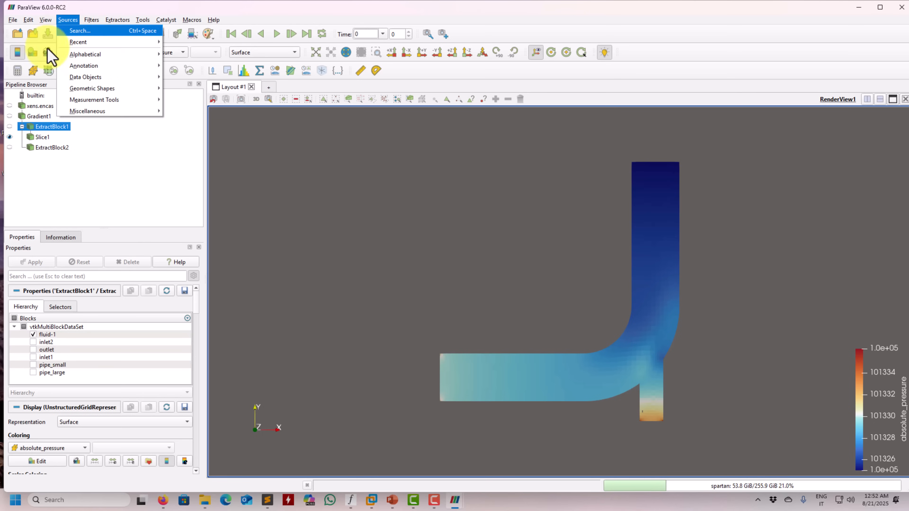
pyautogui.click(9, 126)
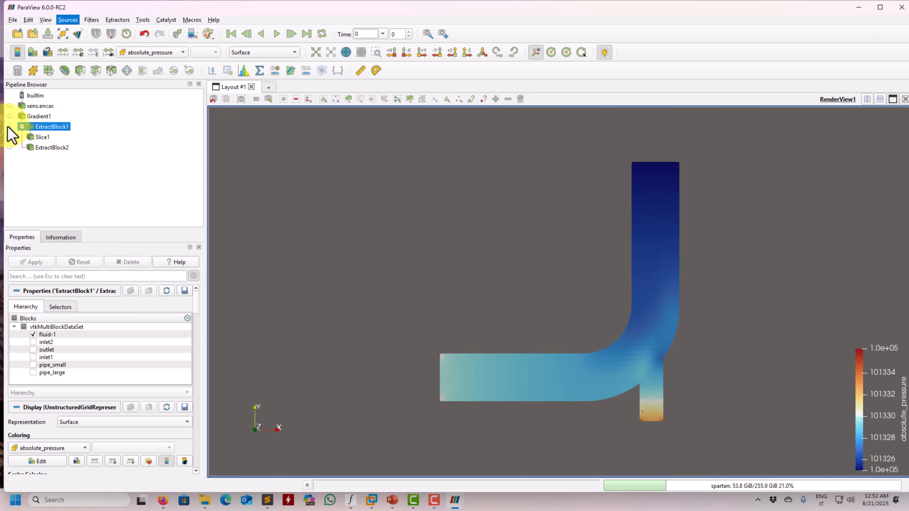
pyautogui.click(9, 137)
pyautogui.moveTo(492, 270); pyautogui.dragTo(583, 307)
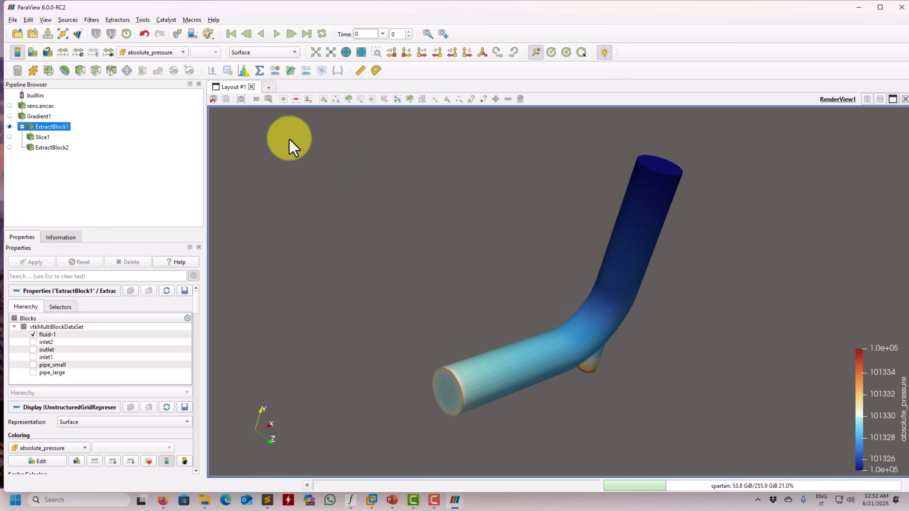
# Extract the outer surface of the fluid-1 block with the Extract Surface filter
pyautogui.click(91, 20)
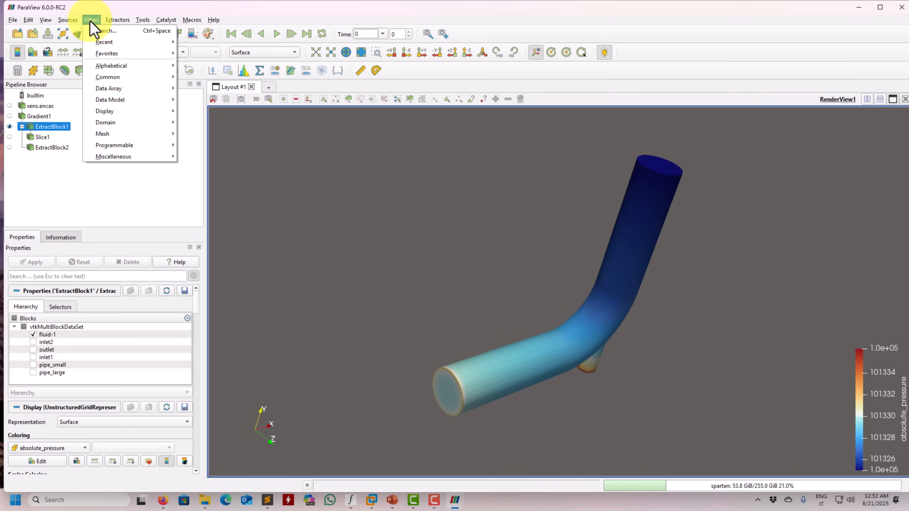
pyautogui.moveTo(93, 66)
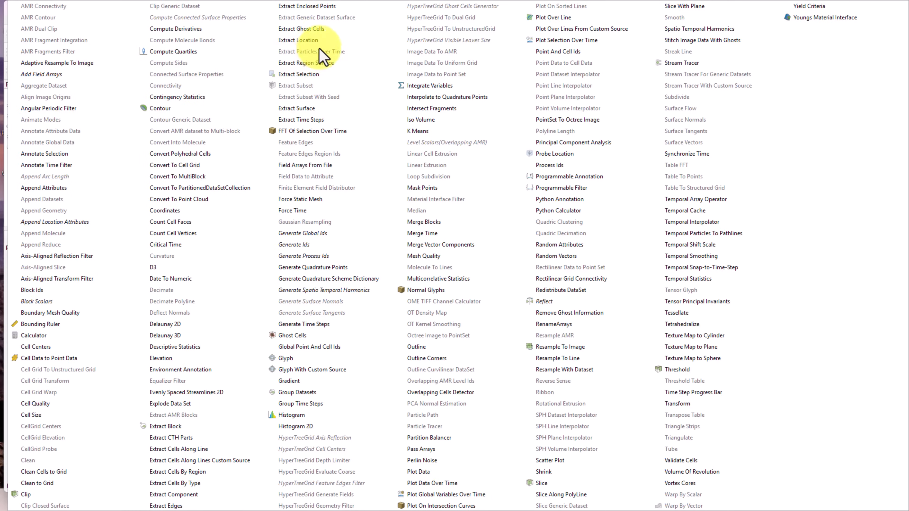
pyautogui.click(307, 107)
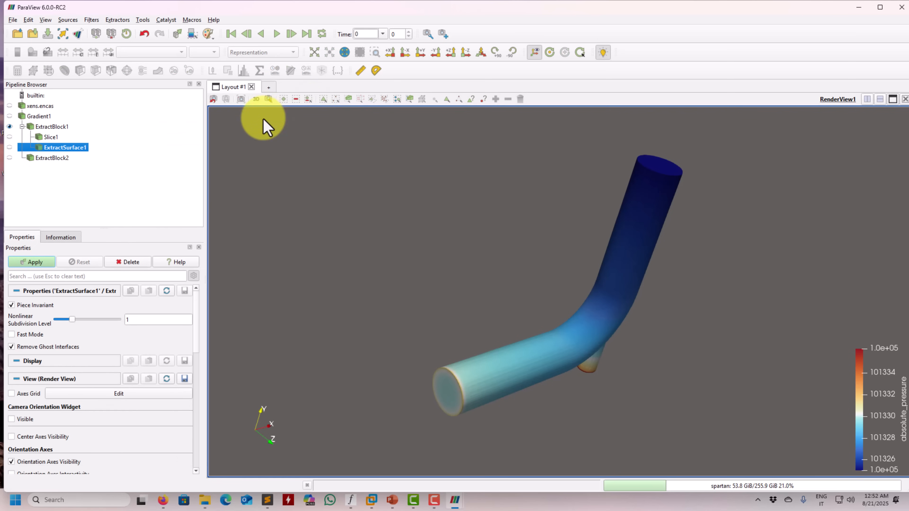
pyautogui.click(31, 266)
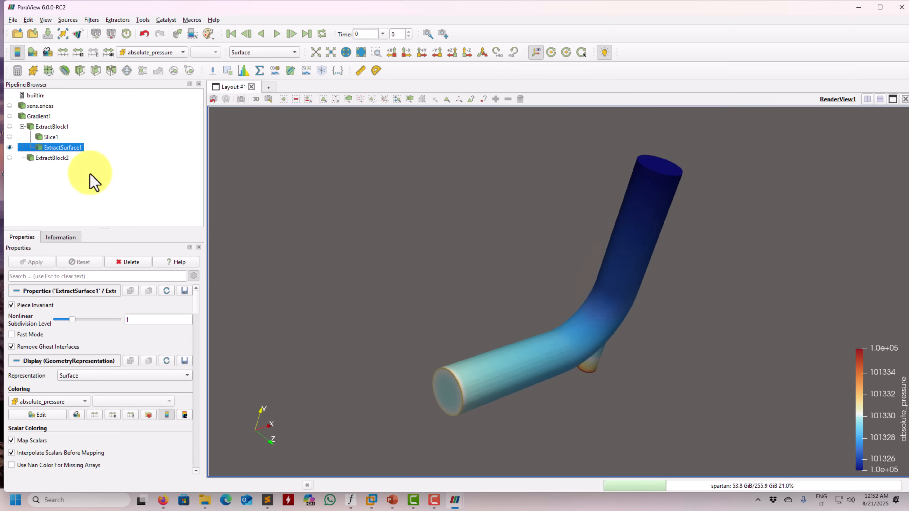
# Try slicing the extracted surface with a Z-normal plane and delete that slice
pyautogui.moveTo(540, 294); pyautogui.dragTo(445, 277)
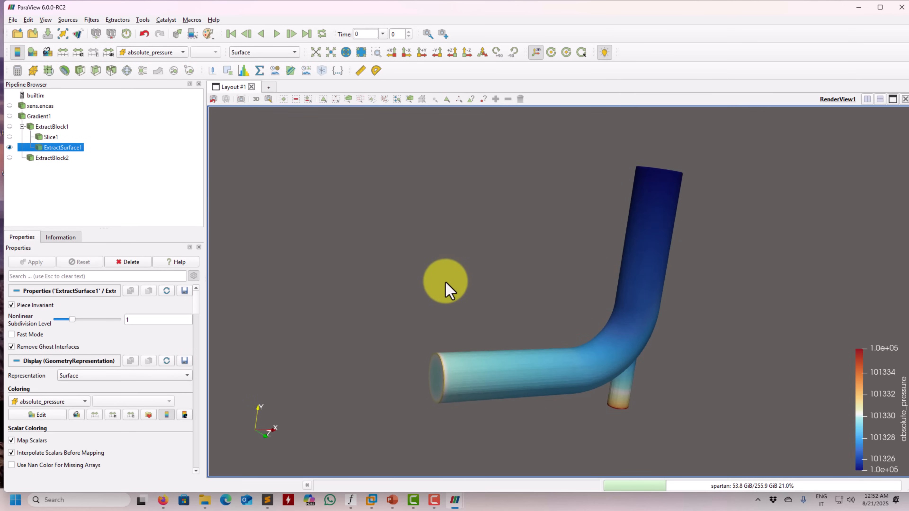
pyautogui.click(95, 71)
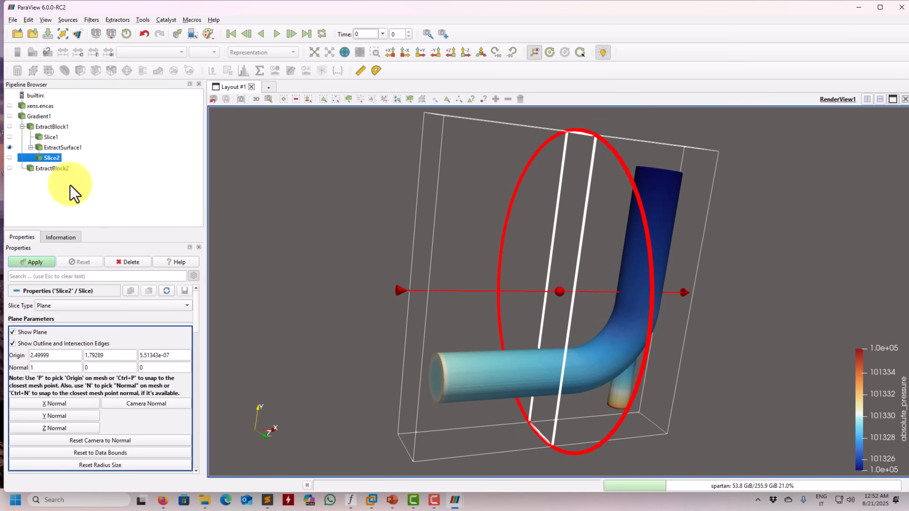
pyautogui.click(57, 428)
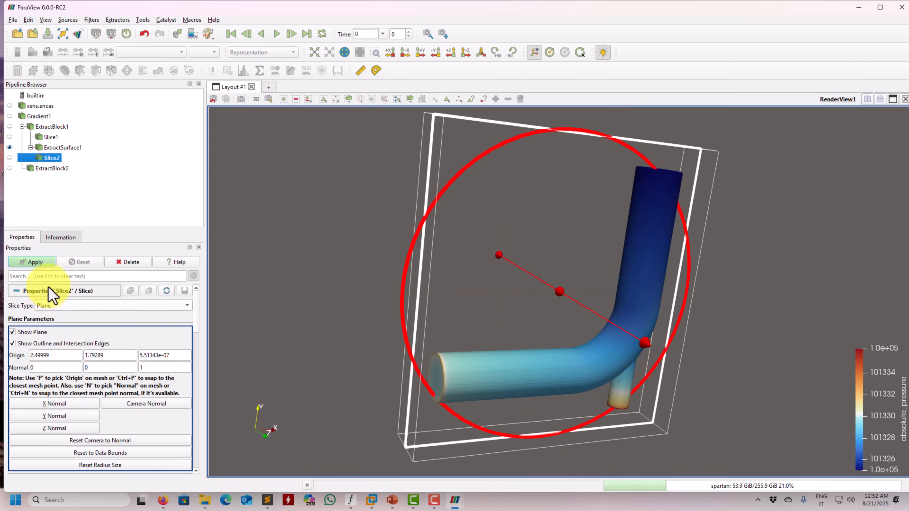
pyautogui.click(45, 266)
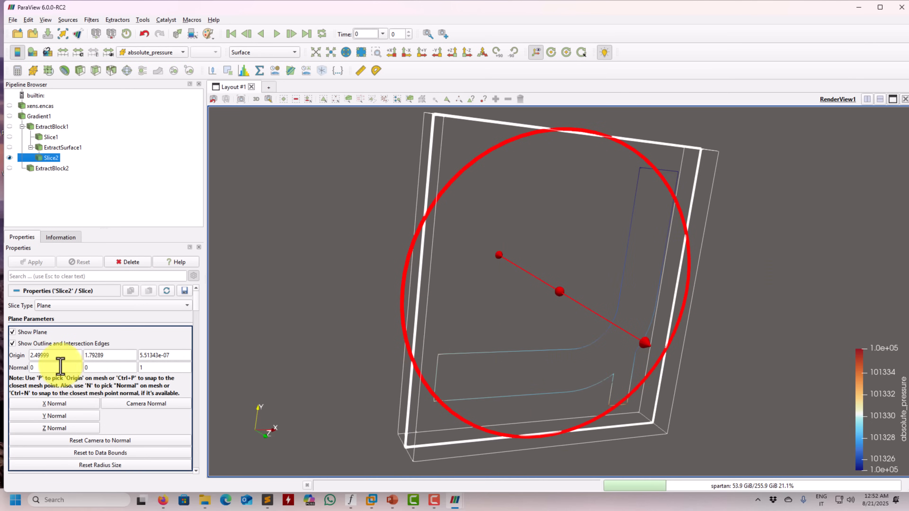
pyautogui.click(134, 261)
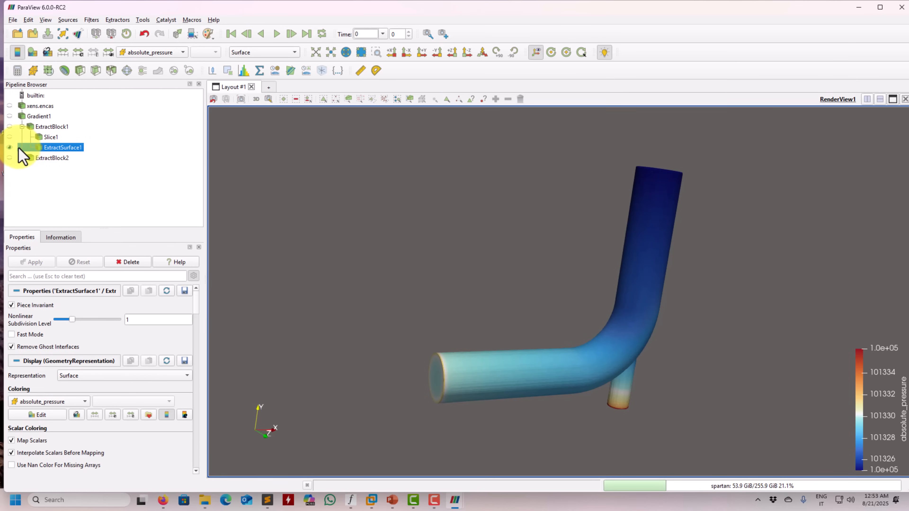
# Display ExtractBlock2 instead of ExtractSurface1 and color its pipe walls by velocity magnitude
pyautogui.click(9, 147)
pyautogui.click(10, 158)
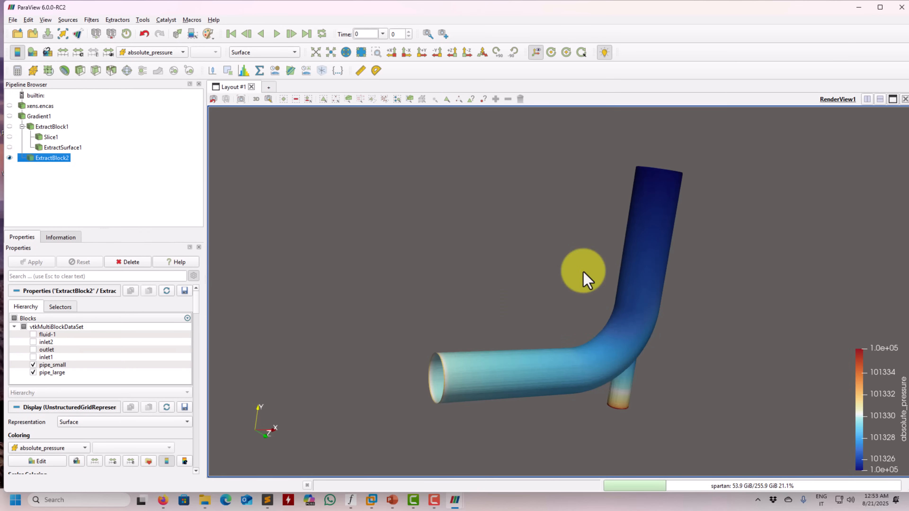
pyautogui.moveTo(585, 340); pyautogui.dragTo(518, 326)
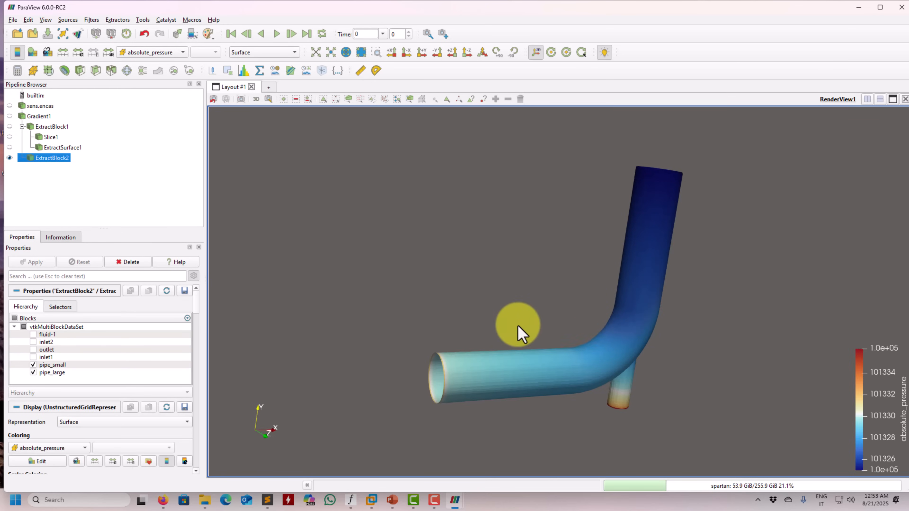
pyautogui.click(142, 54)
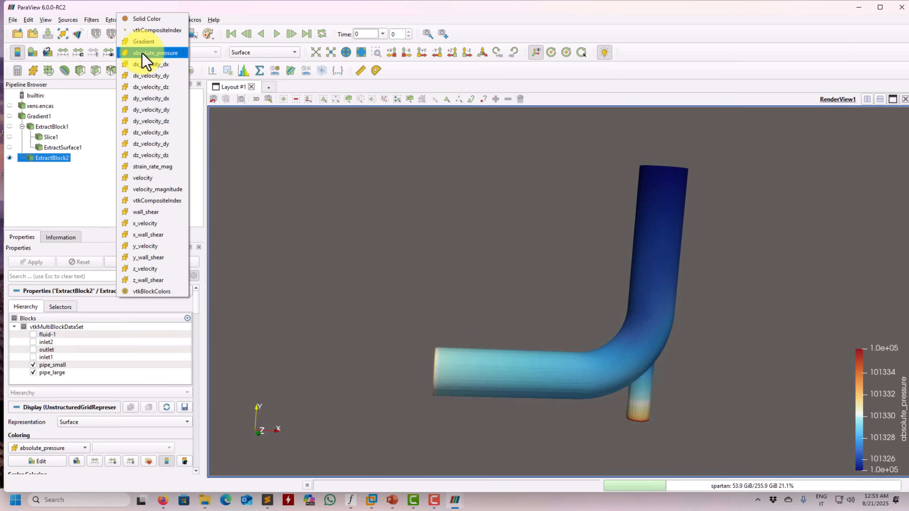
pyautogui.click(162, 178)
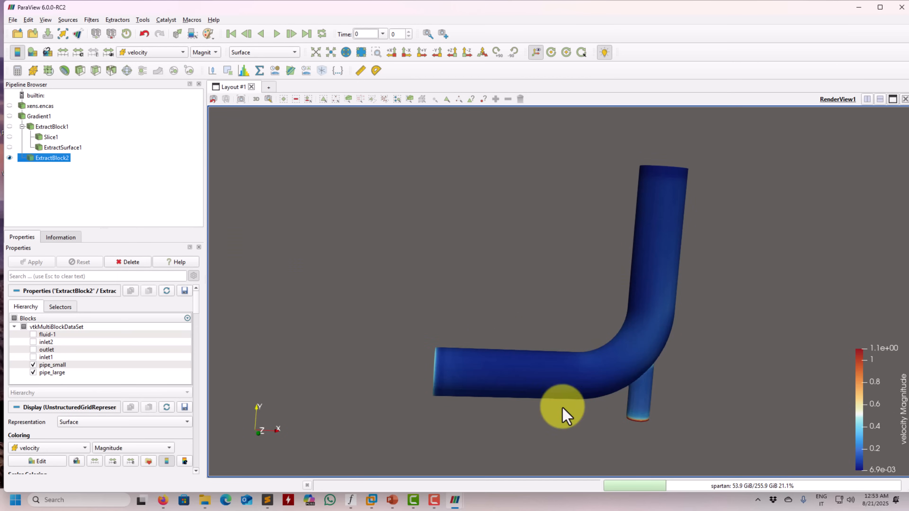
pyautogui.moveTo(592, 379); pyautogui.dragTo(544, 258)
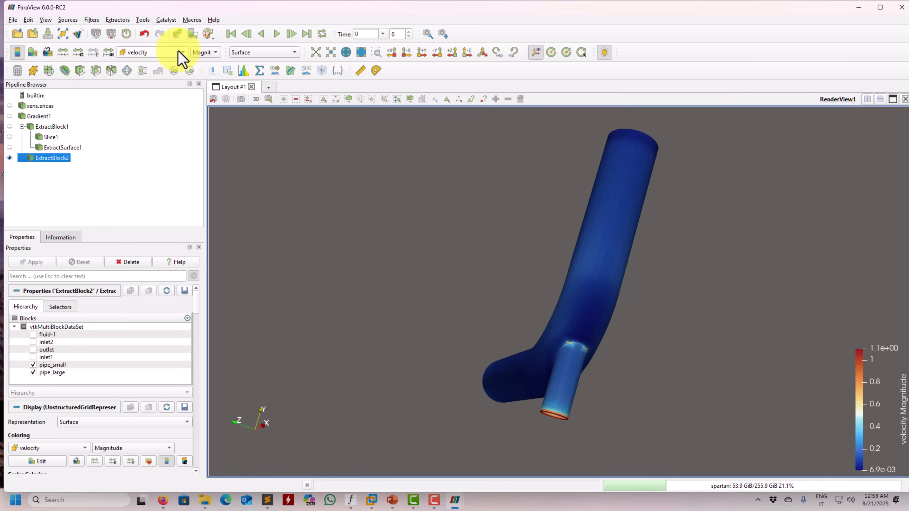
# Display ExtractSurface1 instead of ExtractBlock2 and color it by velocity magnitude
pyautogui.click(10, 157)
pyautogui.click(9, 147)
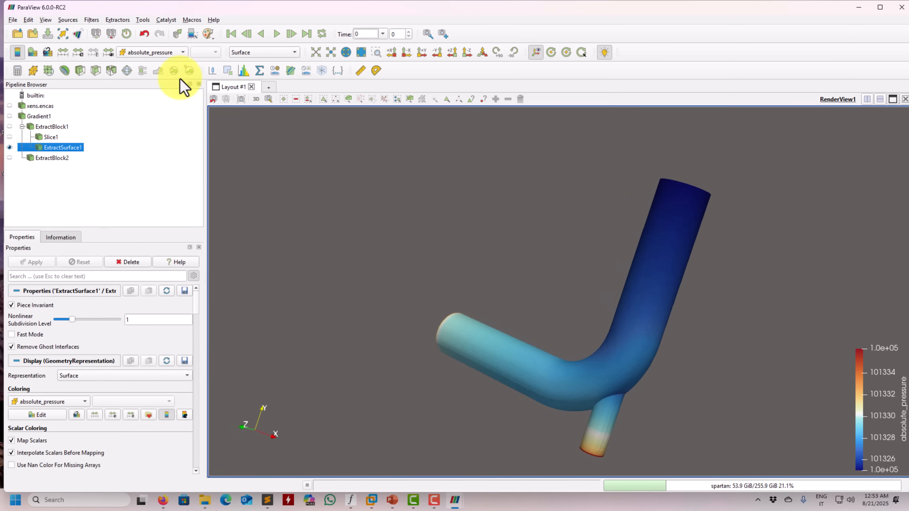
pyautogui.click(176, 53)
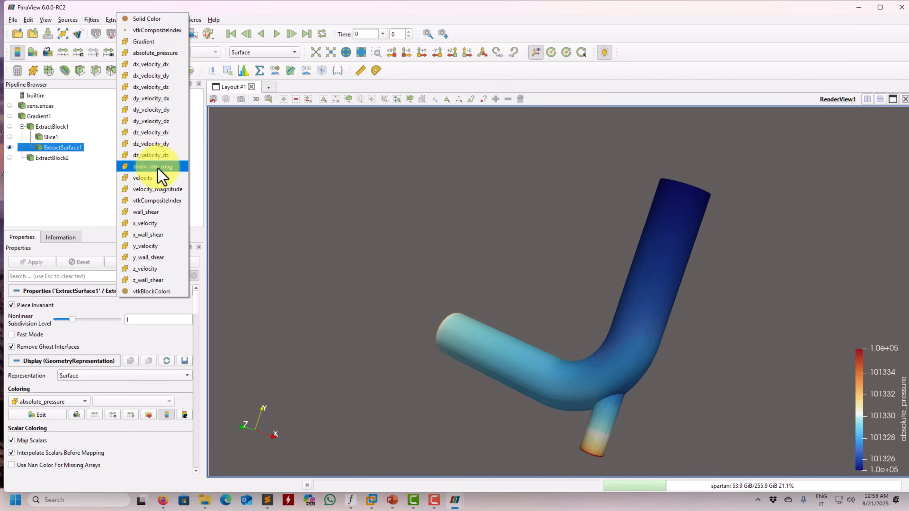
pyautogui.click(150, 178)
pyautogui.moveTo(414, 304); pyautogui.dragTo(505, 272)
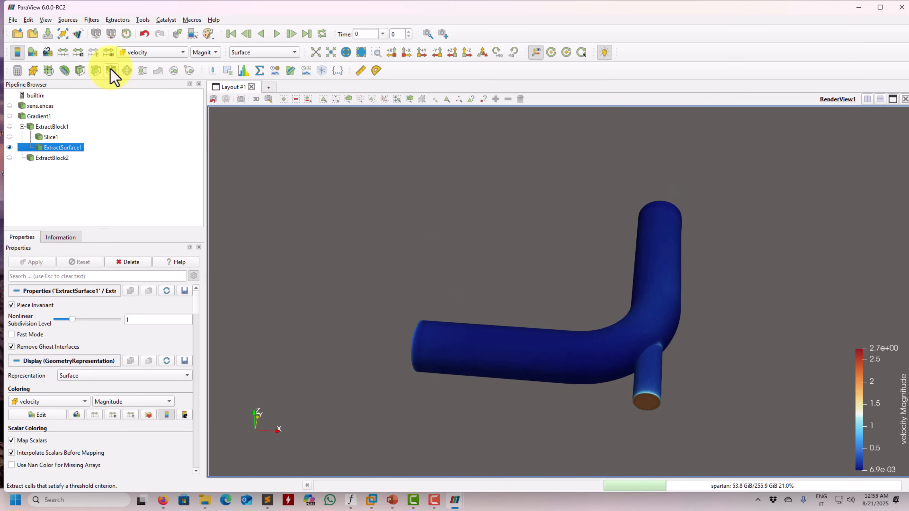
pyautogui.click(152, 53)
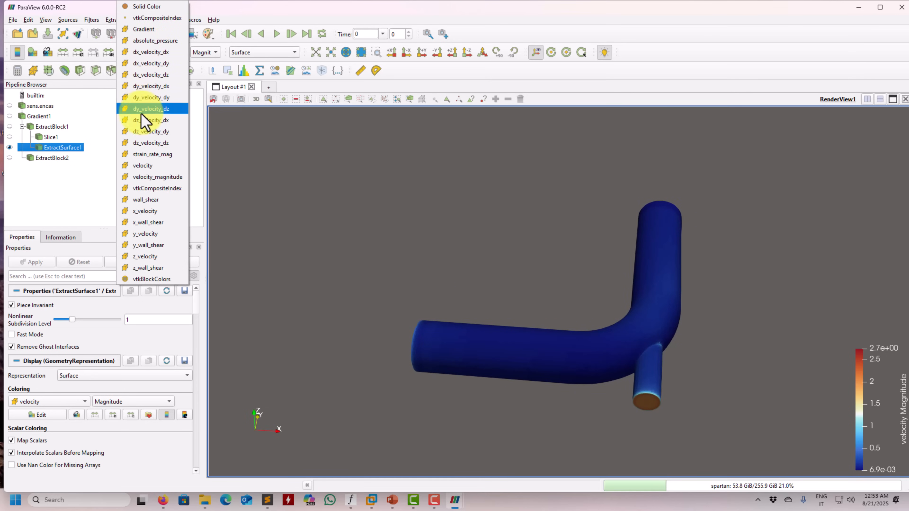
pyautogui.click(404, 237)
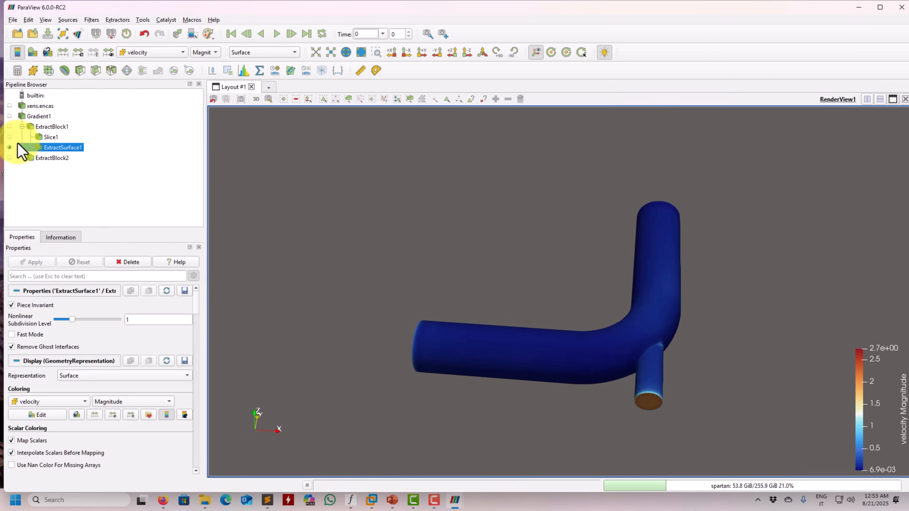
pyautogui.moveTo(410, 297); pyautogui.dragTo(411, 312)
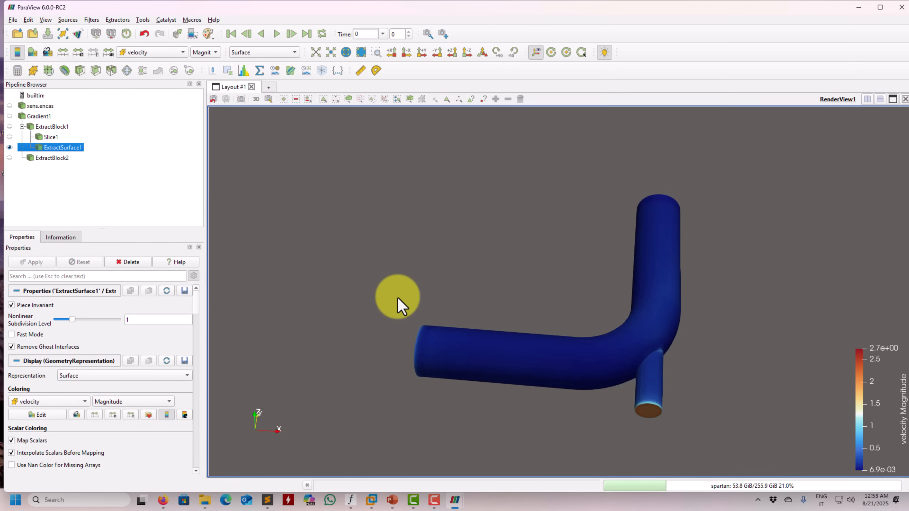
# Check which filter follows ExtractSurface1 in the loaded state's ParaView window and return to the new session
pyautogui.moveTo(455, 506)
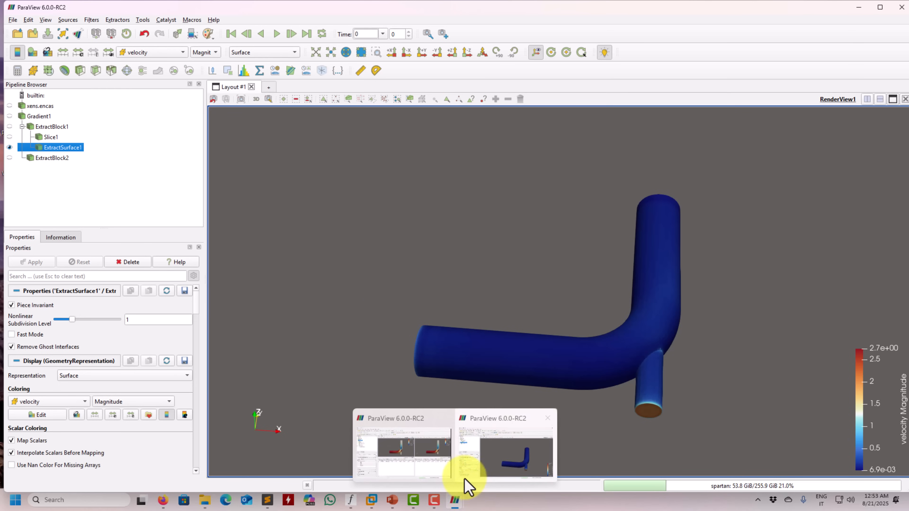
pyautogui.click(443, 469)
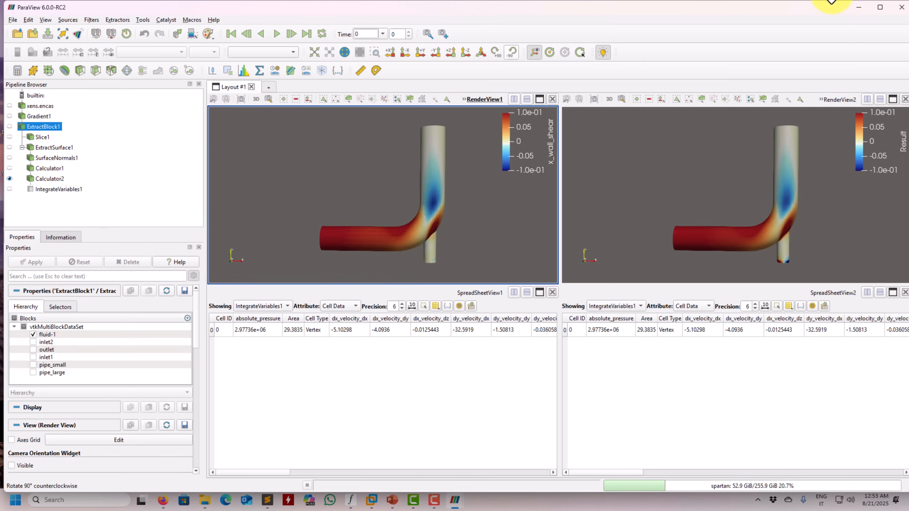
pyautogui.click(856, 8)
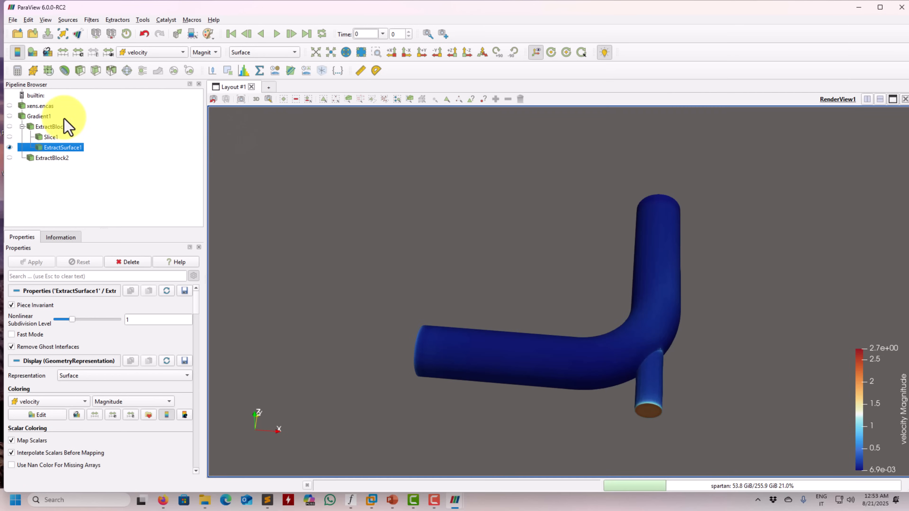
# Compute normals on ExtractSurface1 with the Surface Normals filter and hide the extracted surface
pyautogui.click(91, 20)
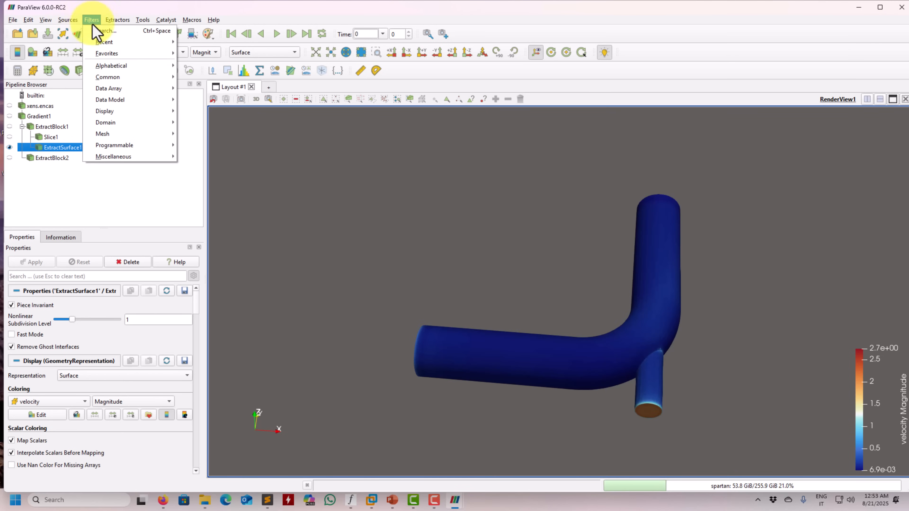
pyautogui.moveTo(81, 76)
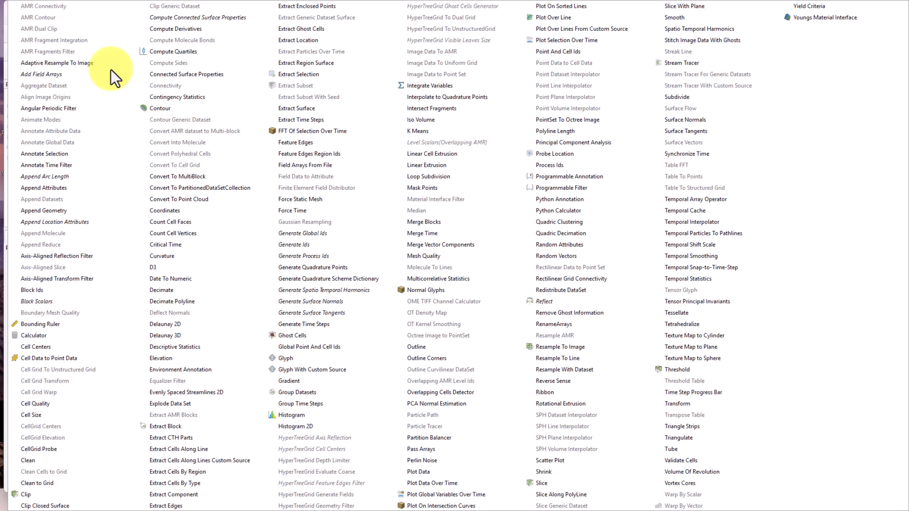
pyautogui.press('Escape')
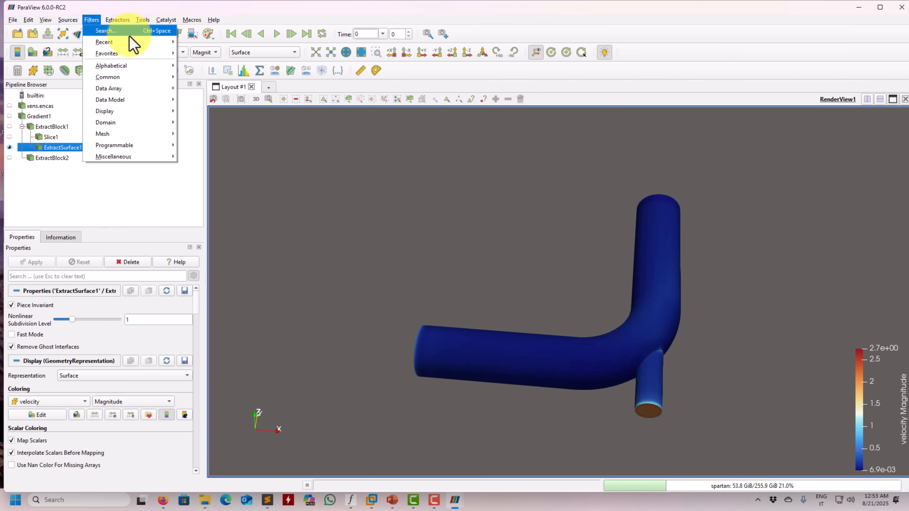
pyautogui.click(130, 34)
pyautogui.write('surface')
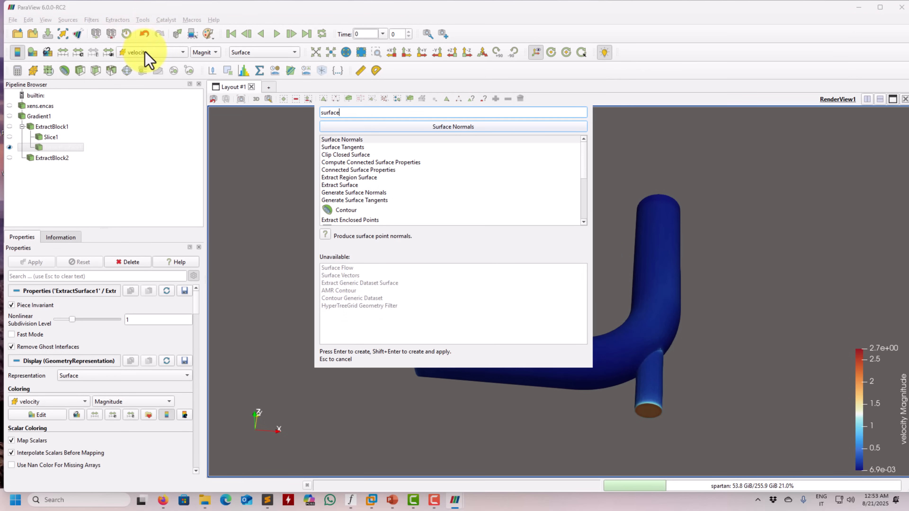
pyautogui.doubleClick(347, 140)
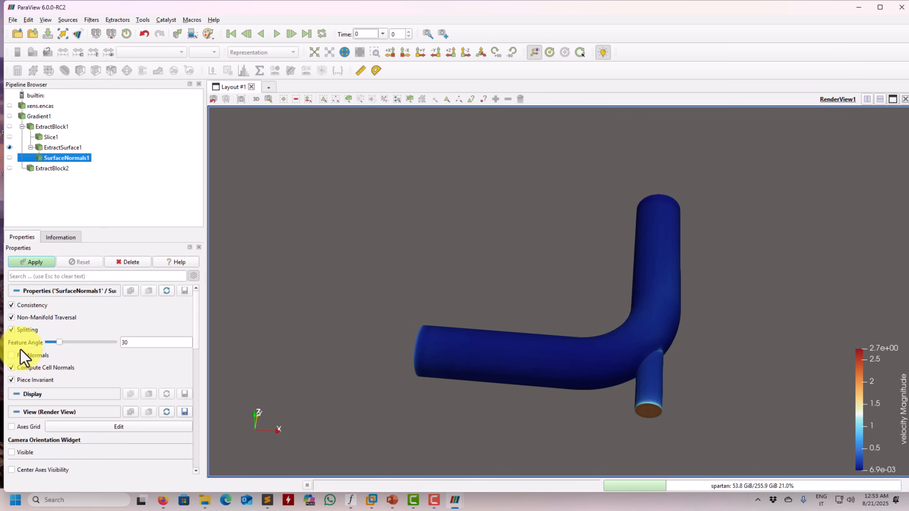
pyautogui.click(36, 261)
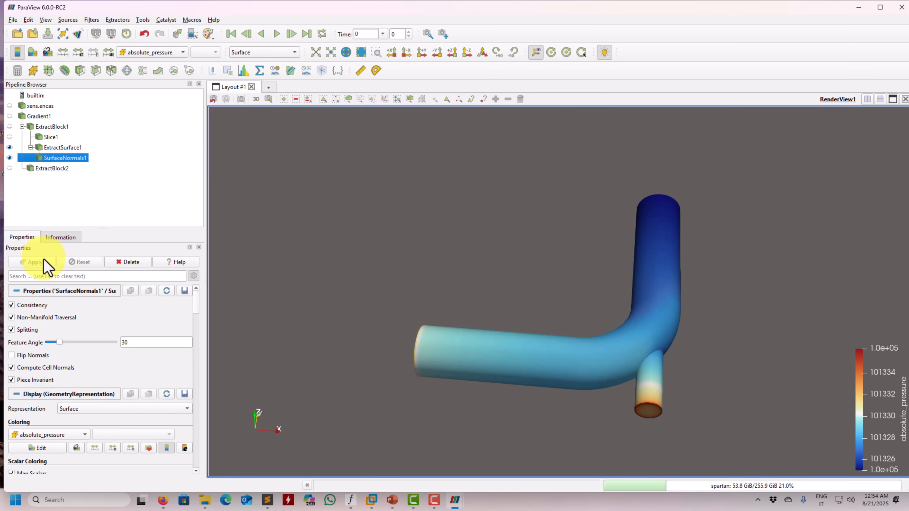
pyautogui.moveTo(382, 213); pyautogui.dragTo(450, 270)
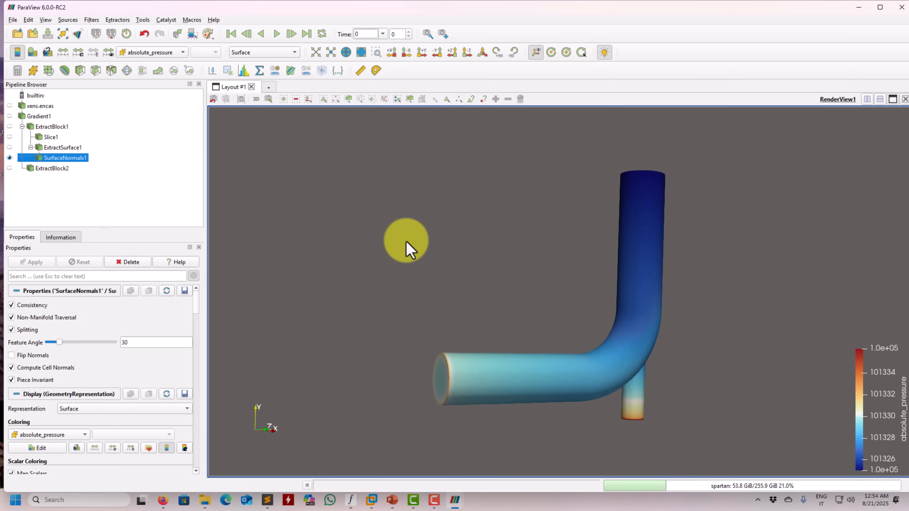
# Hide SurfaceNormals1 and display Slice1 as the active pipeline object
pyautogui.click(54, 148)
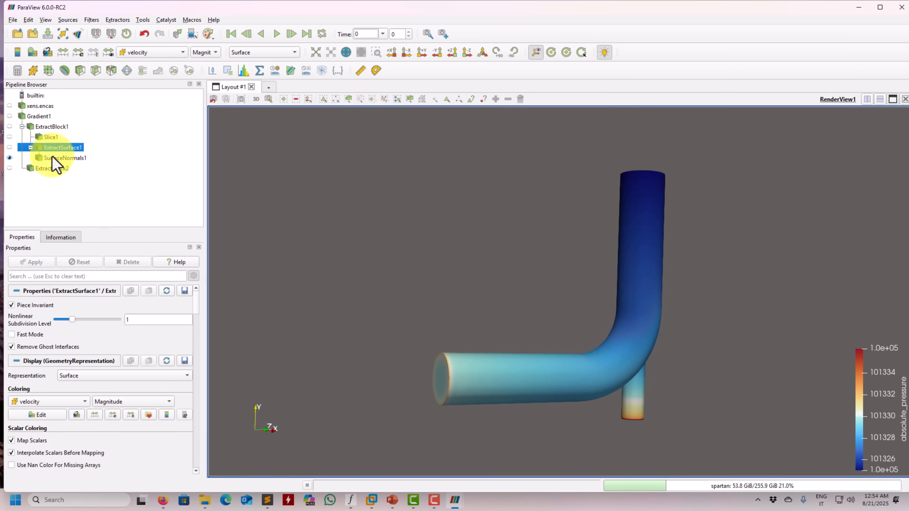
pyautogui.click(10, 158)
pyautogui.click(9, 136)
pyautogui.click(51, 137)
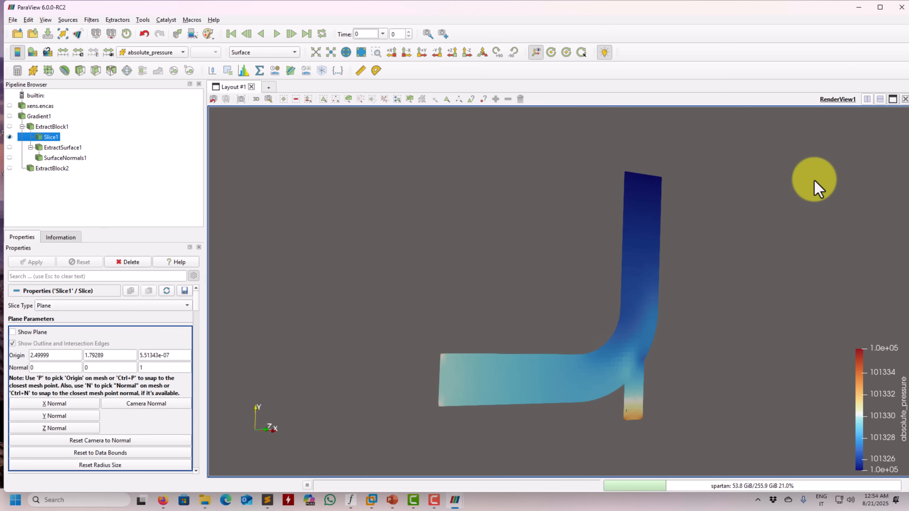
# Add a second Render View beside the first and display Slice1 in it
pyautogui.click(866, 99)
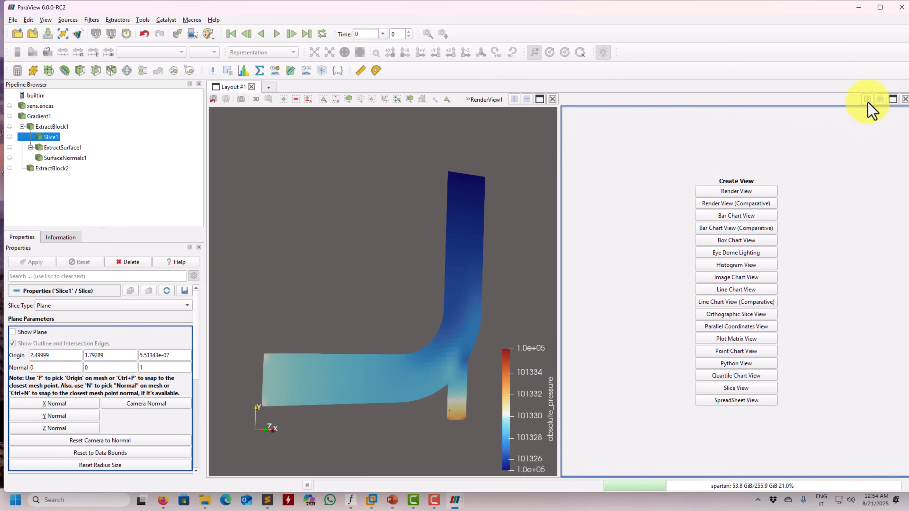
pyautogui.click(747, 192)
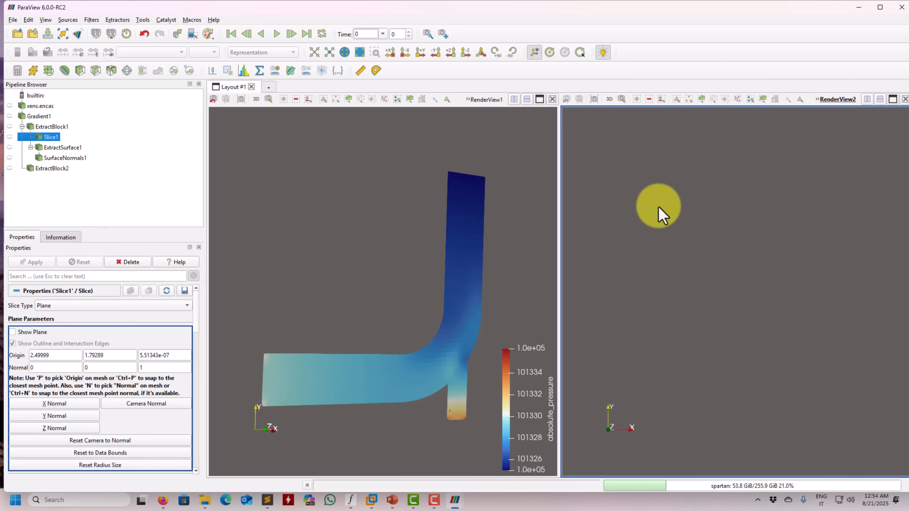
pyautogui.click(9, 137)
# Link the camera of RenderView1 with that of RenderView2
pyautogui.rightClick(301, 207)
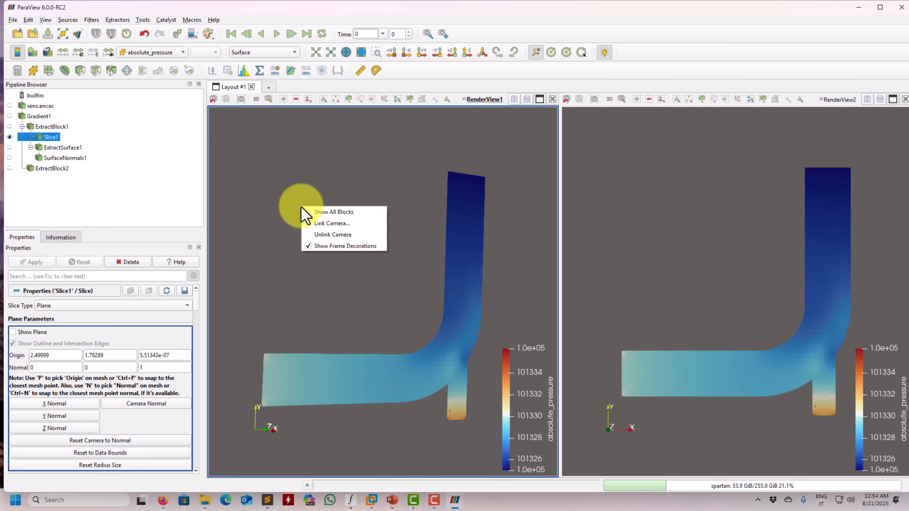
pyautogui.click(331, 223)
pyautogui.click(713, 225)
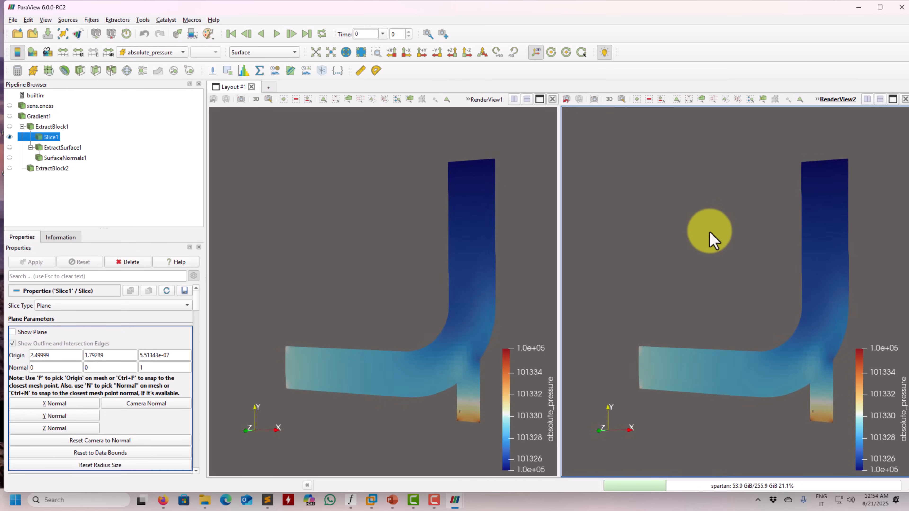
# Color Slice1 by Gradient in both render views and choose component 0
pyautogui.click(167, 52)
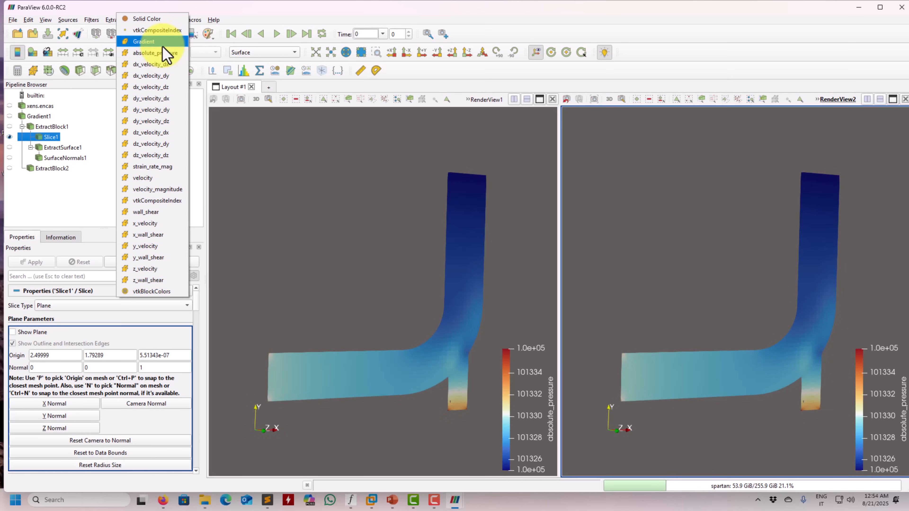
pyautogui.click(151, 41)
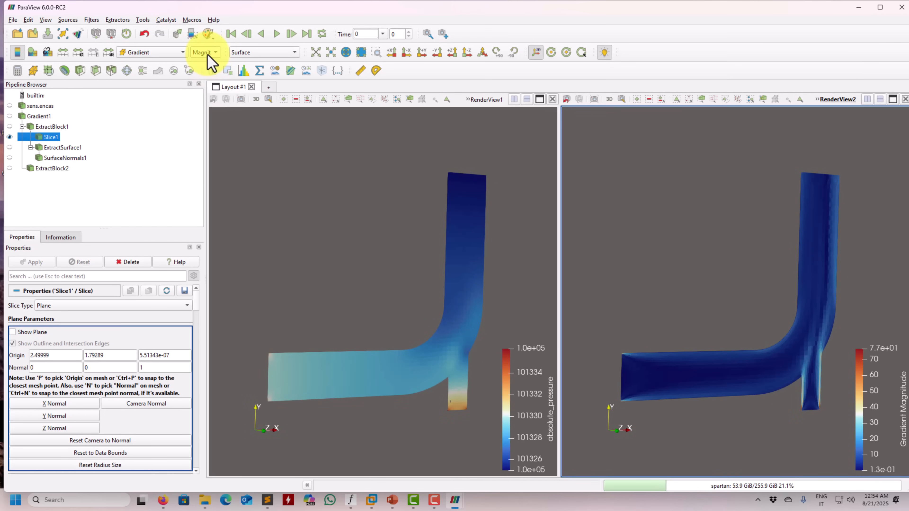
pyautogui.click(306, 180)
pyautogui.click(166, 52)
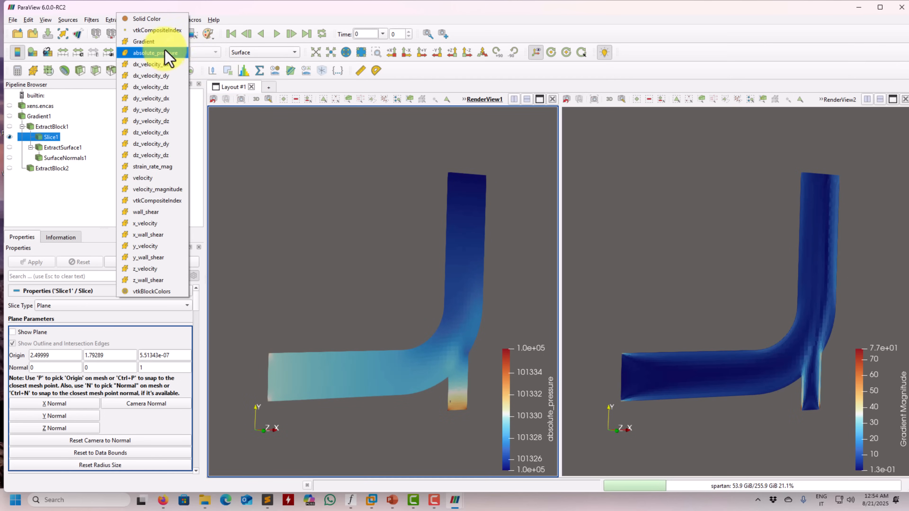
pyautogui.click(150, 30)
pyautogui.click(211, 53)
pyautogui.click(204, 64)
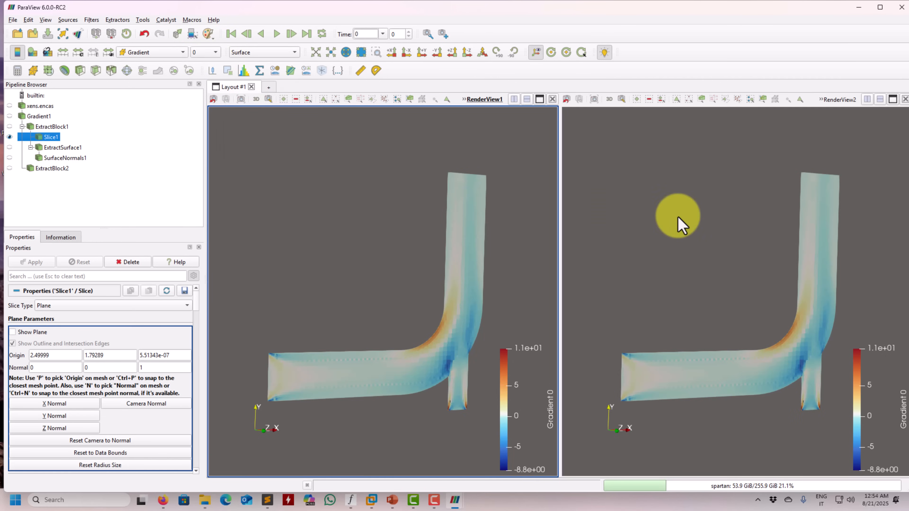
# Color Slice1 in RenderView2 by the solver's dx_velocity_dx field
pyautogui.click(678, 217)
pyautogui.click(182, 53)
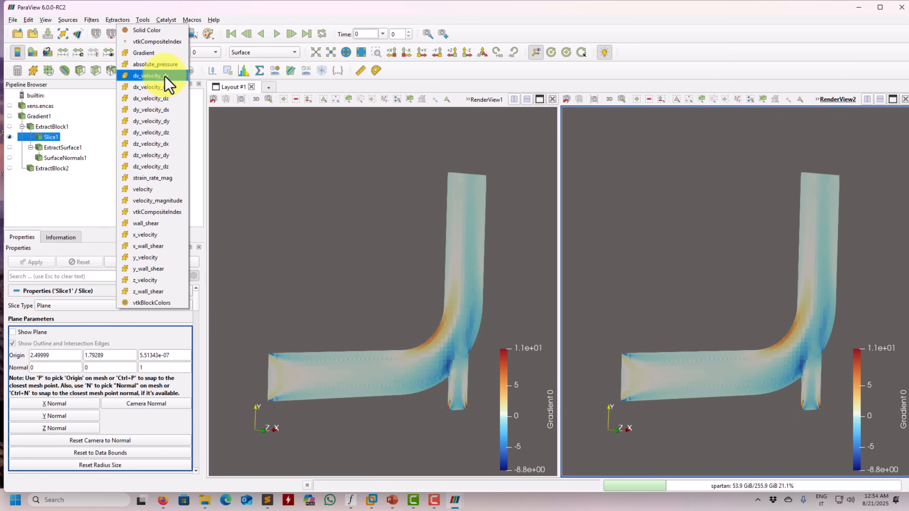
pyautogui.click(163, 75)
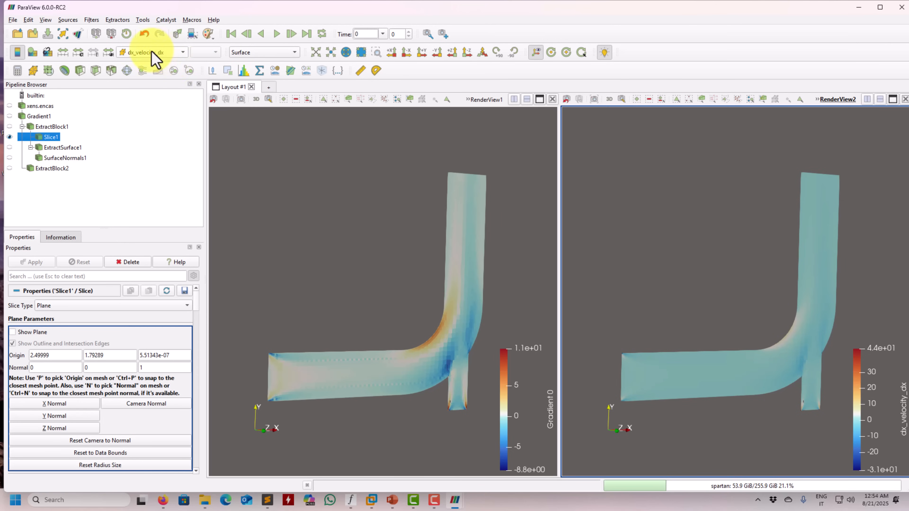
# Check the velocity derivative terms on the strain rate tensor slide in PowerPoint and return to ParaView
pyautogui.click(394, 499)
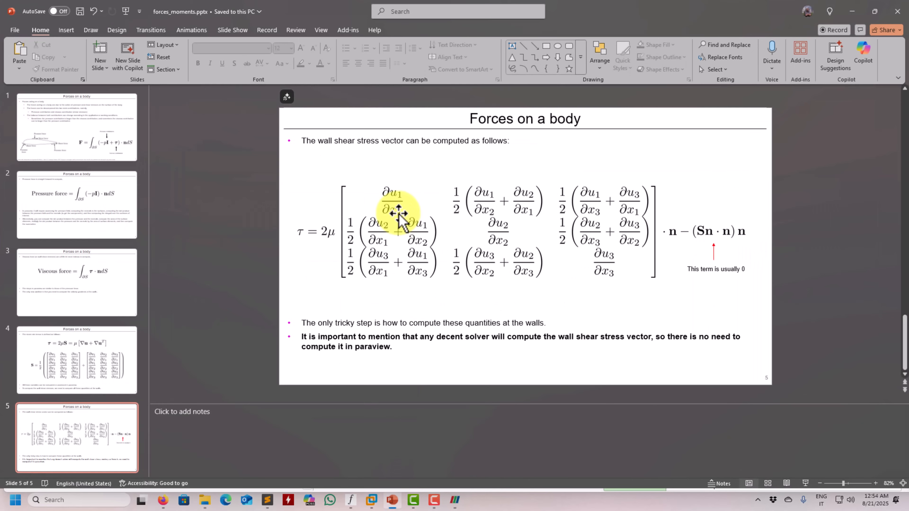
pyautogui.click(41, 370)
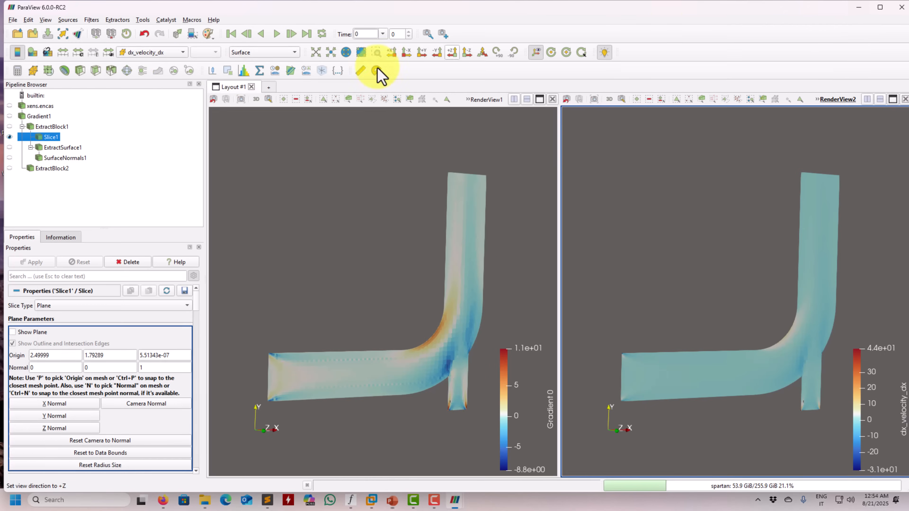
pyautogui.click(852, 11)
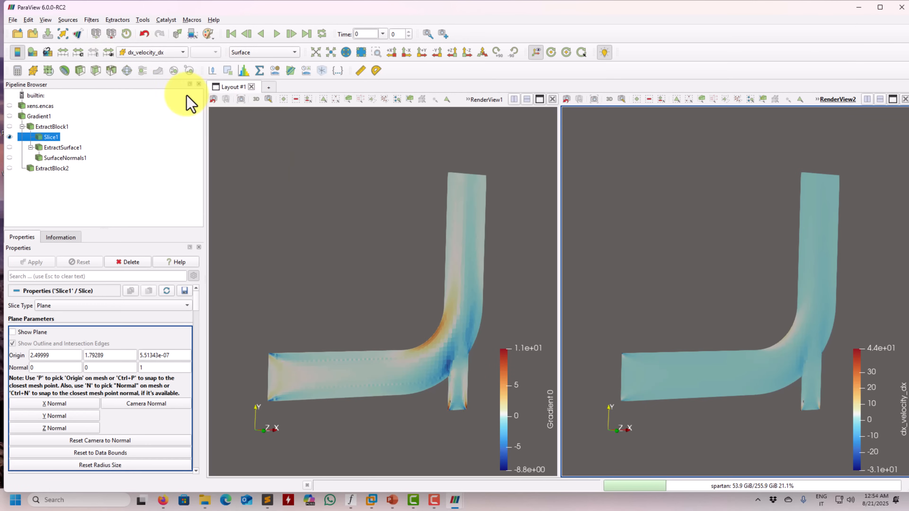
# Rescale the Gradient color map in RenderView1 to a custom range of -5 to 5
pyautogui.click(214, 109)
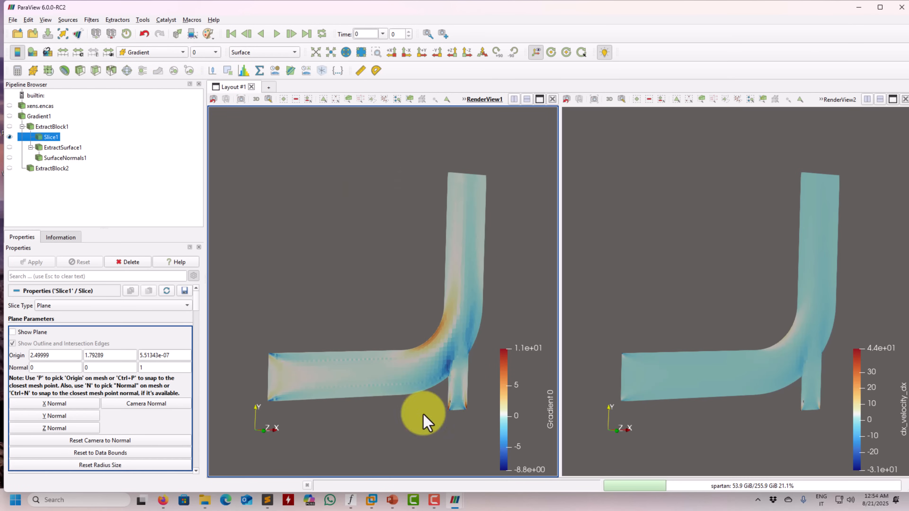
pyautogui.click(78, 53)
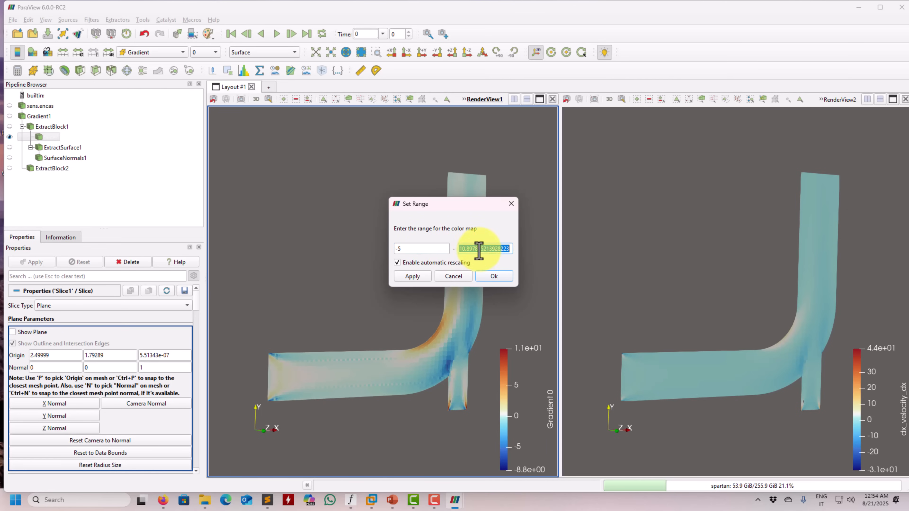
pyautogui.write('5')
pyautogui.click(425, 279)
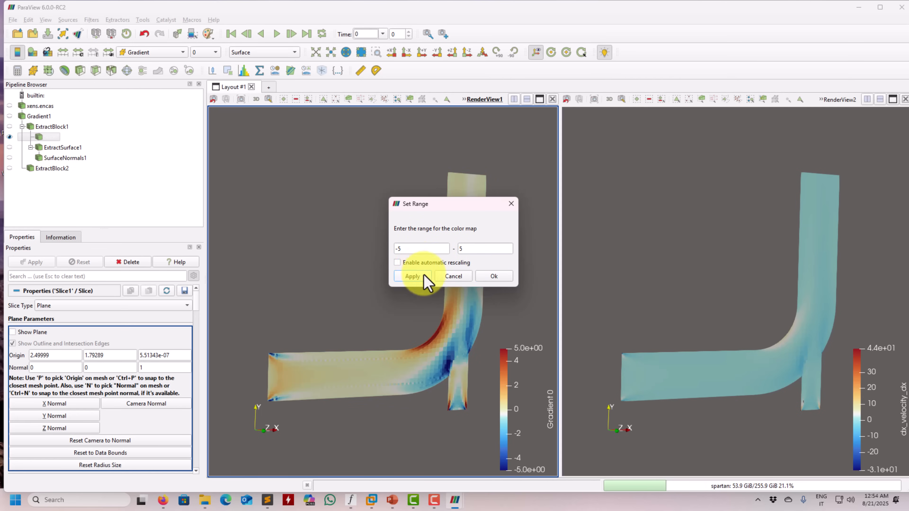
pyautogui.click(501, 278)
# Rescale the dx_velocity_dx color map in RenderView2 to a custom range of -5 to 5
pyautogui.click(628, 274)
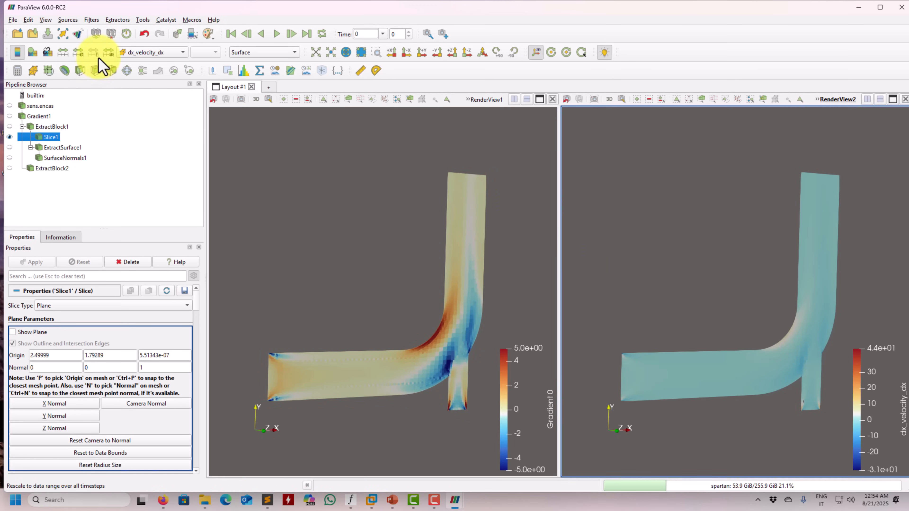
pyautogui.click(82, 53)
pyautogui.doubleClick(404, 249)
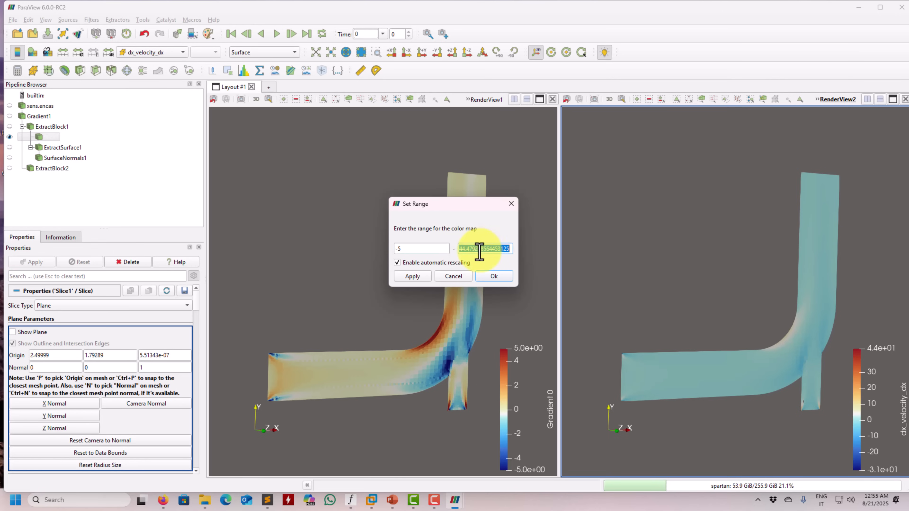
pyautogui.click(415, 276)
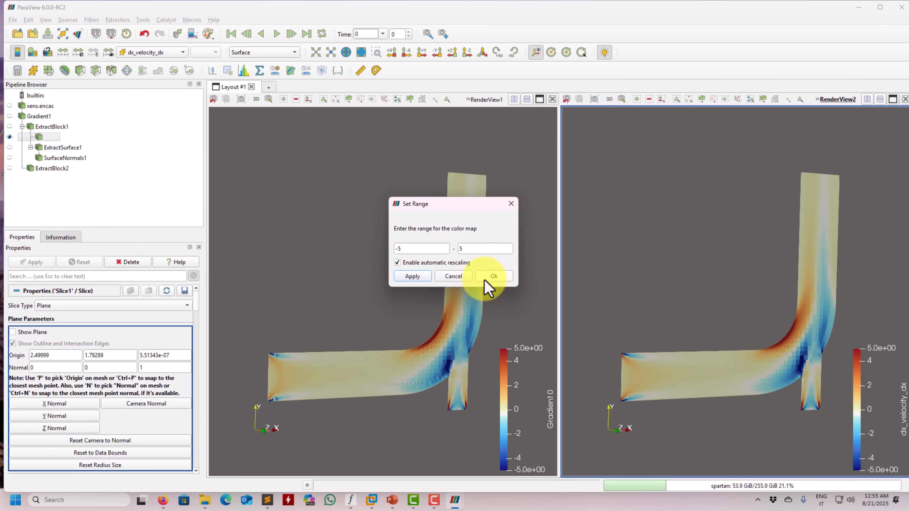
pyautogui.click(500, 277)
# Compare the computed Gradient component and dx_velocity_dx on Slice1 around the elbow and branch junction
pyautogui.moveTo(666, 292); pyautogui.dragTo(618, 222, button='middle')
pyautogui.moveTo(618, 222); pyautogui.dragTo(626, 341, button='right')
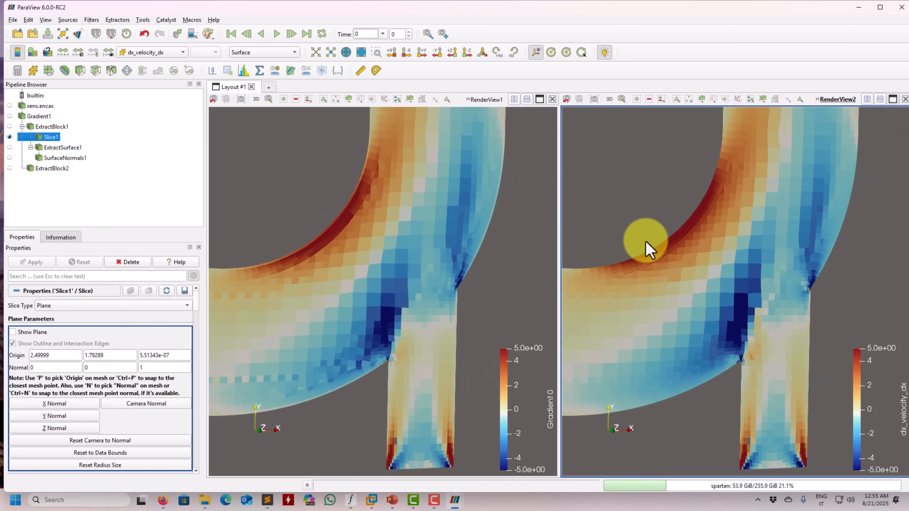
pyautogui.moveTo(645, 243); pyautogui.dragTo(781, 194, button='right')
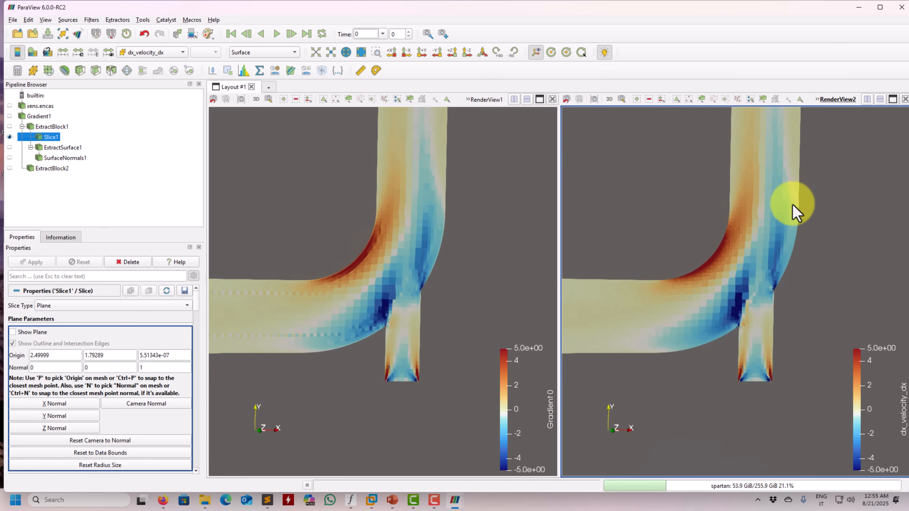
pyautogui.moveTo(789, 224); pyautogui.dragTo(787, 315, button='middle')
pyautogui.moveTo(787, 315); pyautogui.dragTo(780, 220)
pyautogui.moveTo(776, 212); pyautogui.dragTo(751, 264, button='right')
pyautogui.moveTo(728, 266); pyautogui.dragTo(777, 252, button='middle')
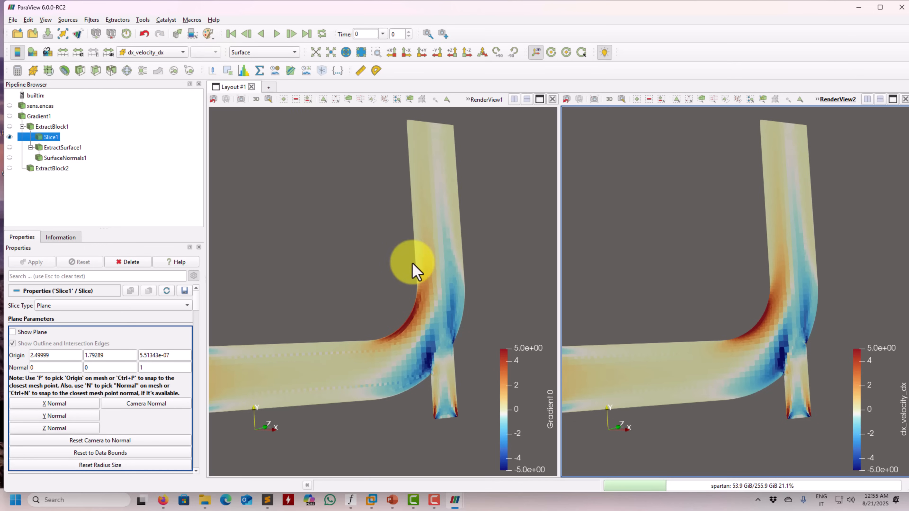
pyautogui.scroll(-5, 364, 266)
pyautogui.scroll(2, 362, 266)
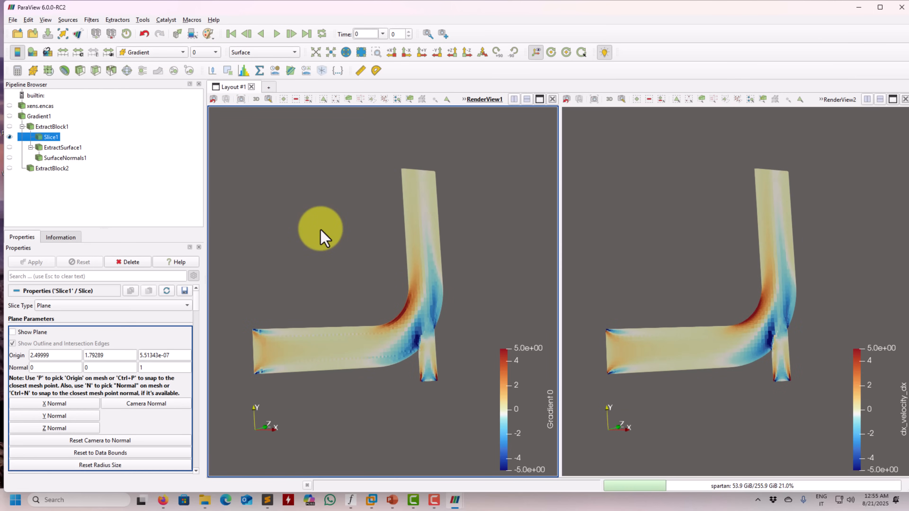
# Display ExtractSurface1 instead of Slice1 in both render views
pyautogui.click(9, 146)
pyautogui.click(609, 260)
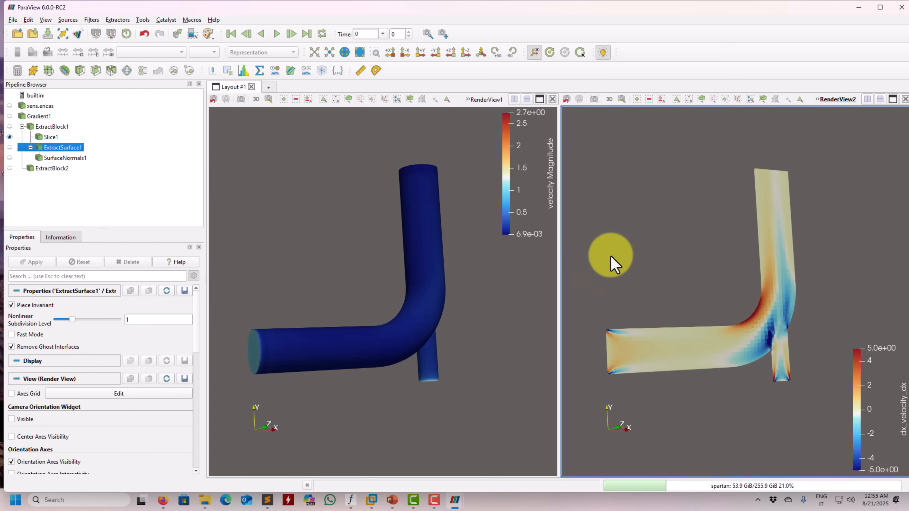
pyautogui.click(9, 147)
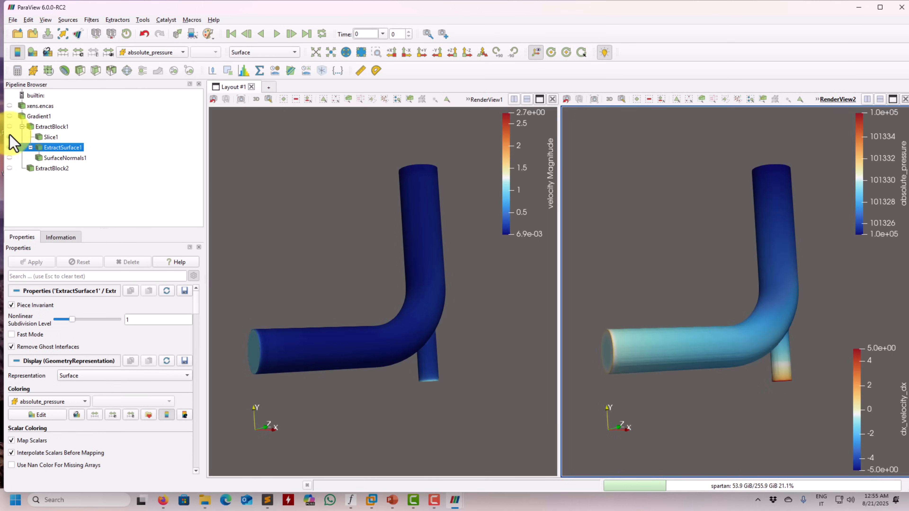
pyautogui.click(386, 304)
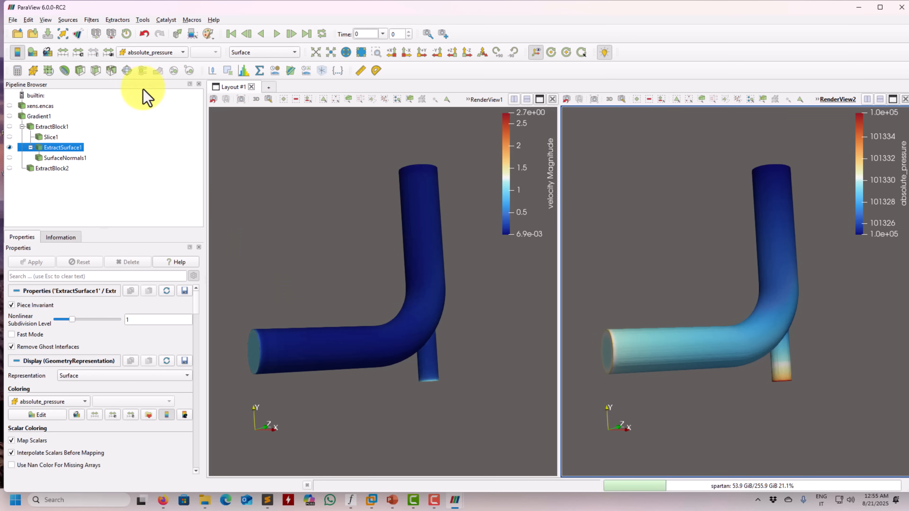
# Color ExtractSurface1 in RenderView2 by component 0 of Gradient
pyautogui.click(162, 52)
pyautogui.click(158, 41)
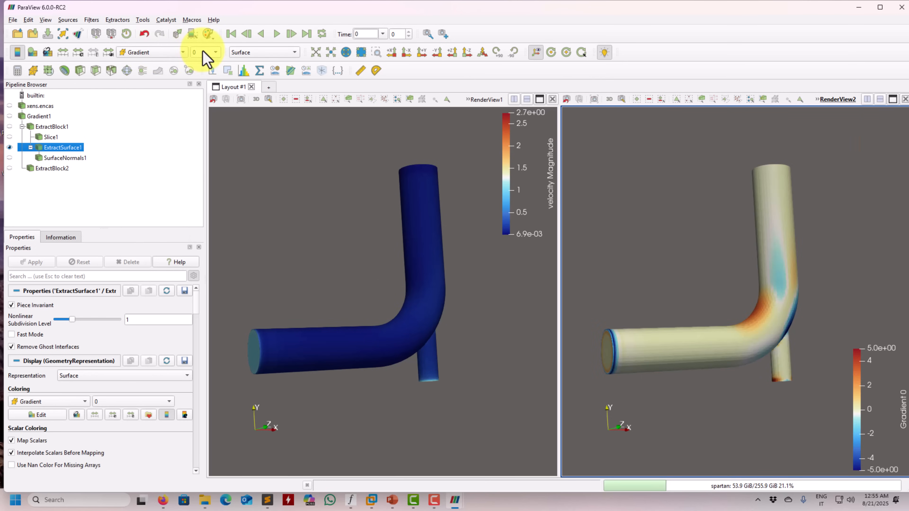
pyautogui.click(204, 52)
pyautogui.click(205, 54)
# Color ExtractSurface1 in RenderView1 by component 0 of Gradient
pyautogui.click(308, 219)
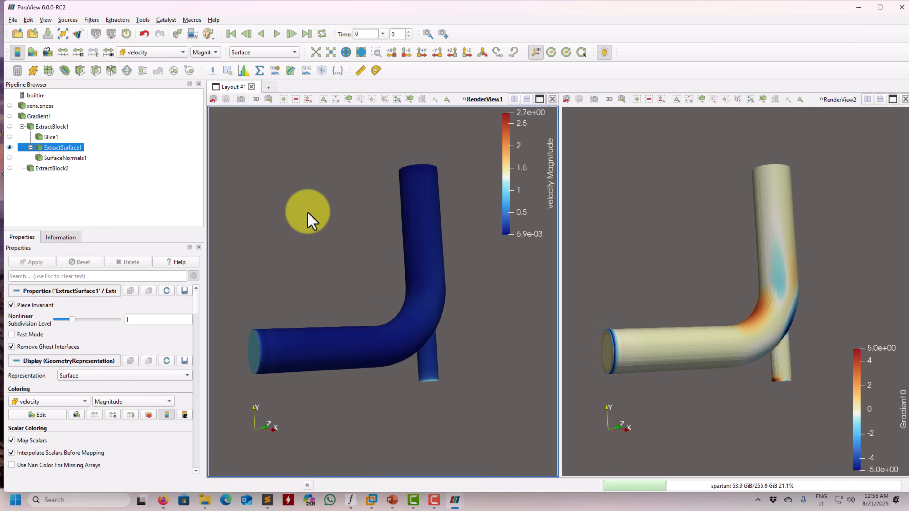
pyautogui.click(167, 49)
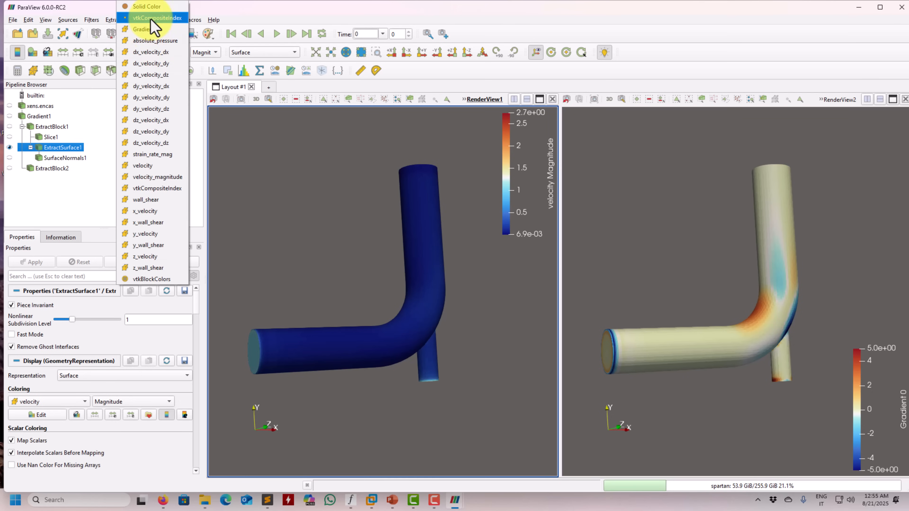
pyautogui.click(157, 29)
pyautogui.click(209, 55)
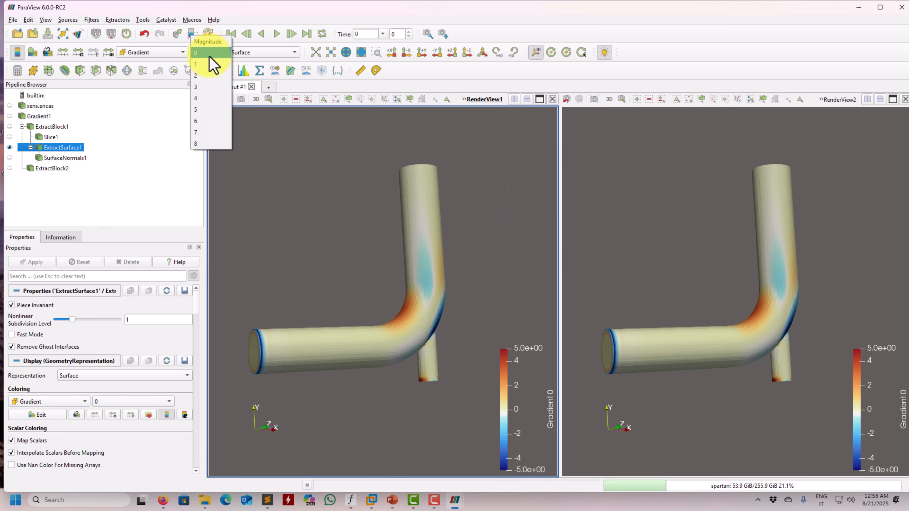
pyautogui.click(209, 56)
# Color ExtractSurface1 in RenderView2 by dx_velocity_dx
pyautogui.click(636, 218)
pyautogui.click(152, 52)
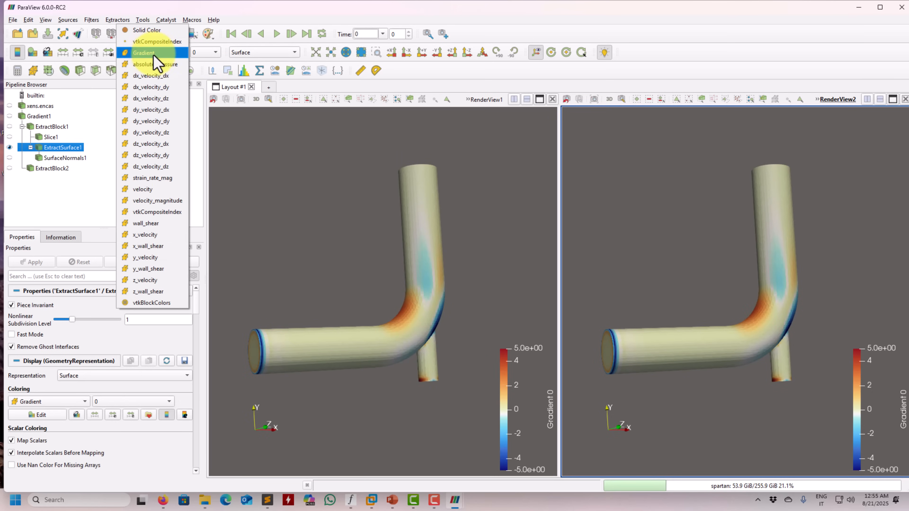
pyautogui.click(166, 75)
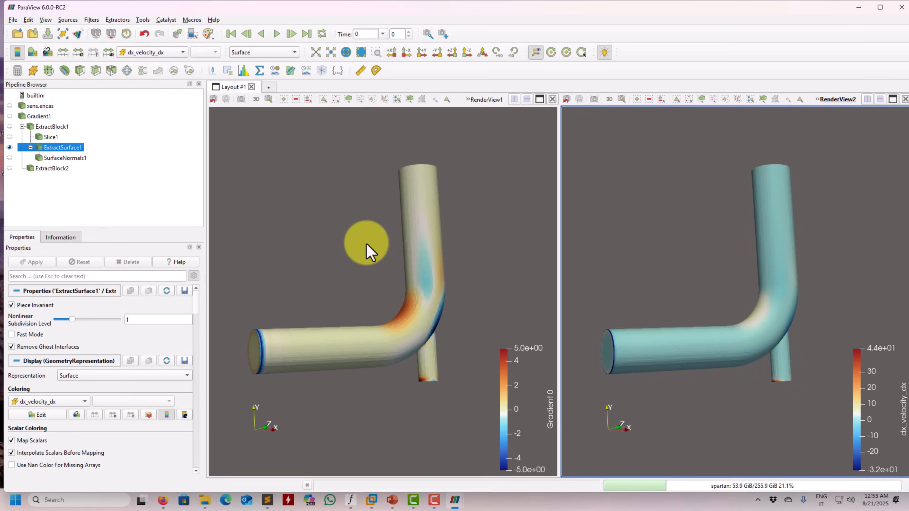
# Set the dx_velocity_dx color map range to -5 to 5 with automatic rescaling disabled
pyautogui.click(78, 53)
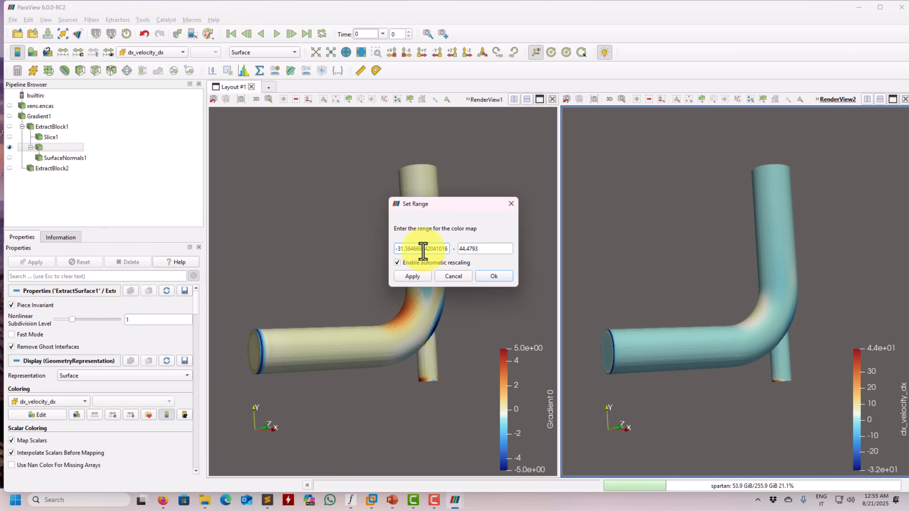
pyautogui.write('-5')
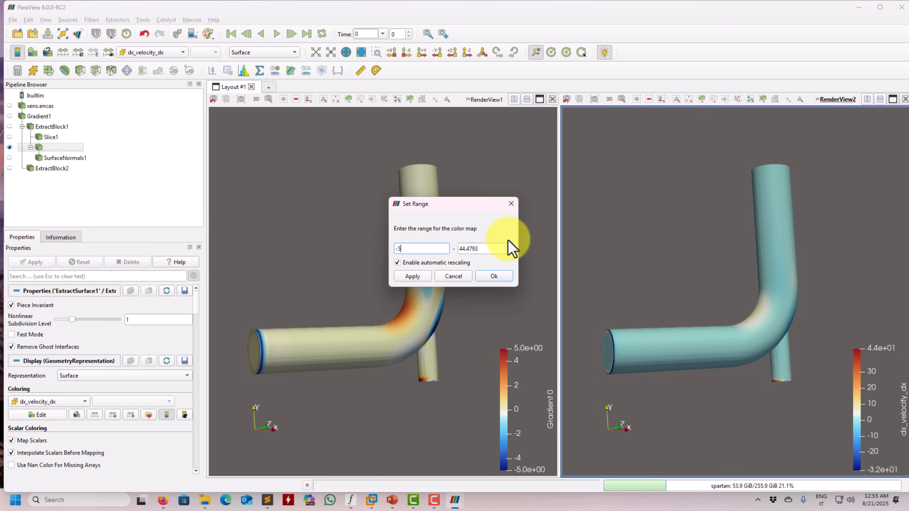
pyautogui.write('5')
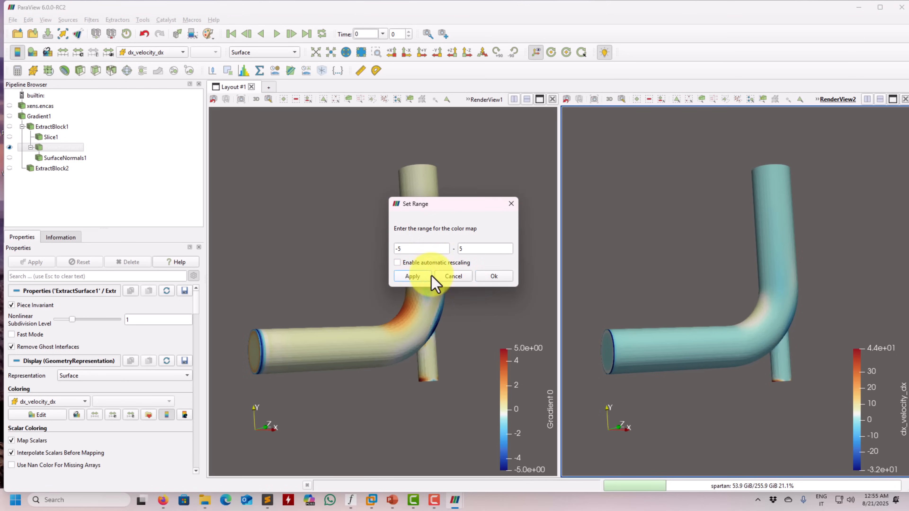
pyautogui.click(429, 276)
pyautogui.click(495, 278)
# Check the Gradient color range in RenderView1 and compare both fields close up at the branch pipe junction
pyautogui.click(395, 249)
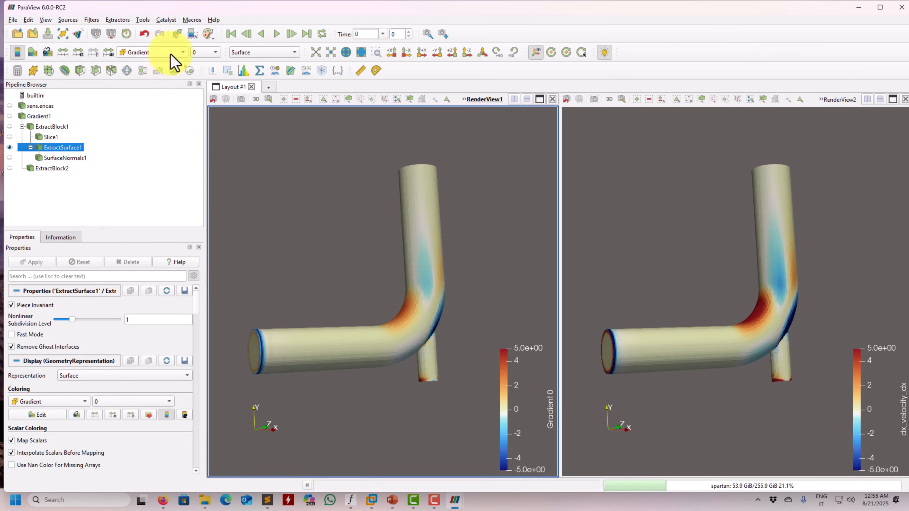
pyautogui.click(78, 52)
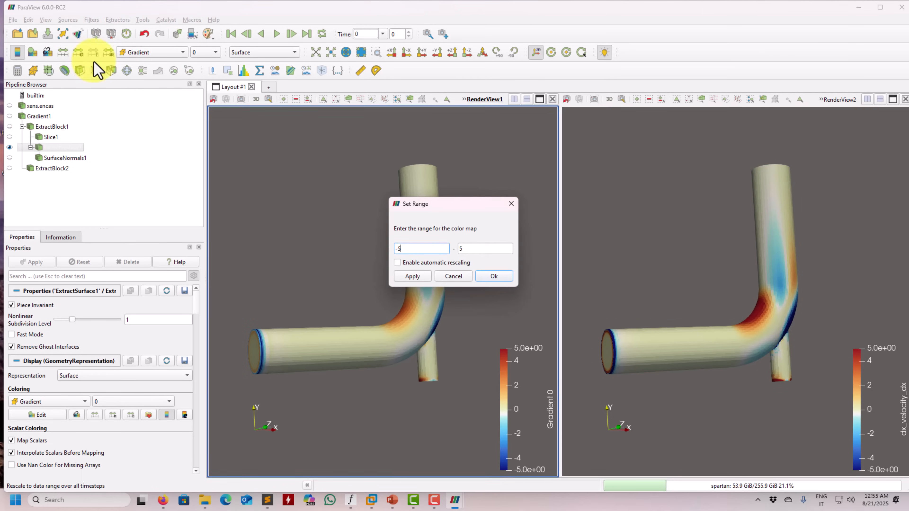
pyautogui.click(452, 278)
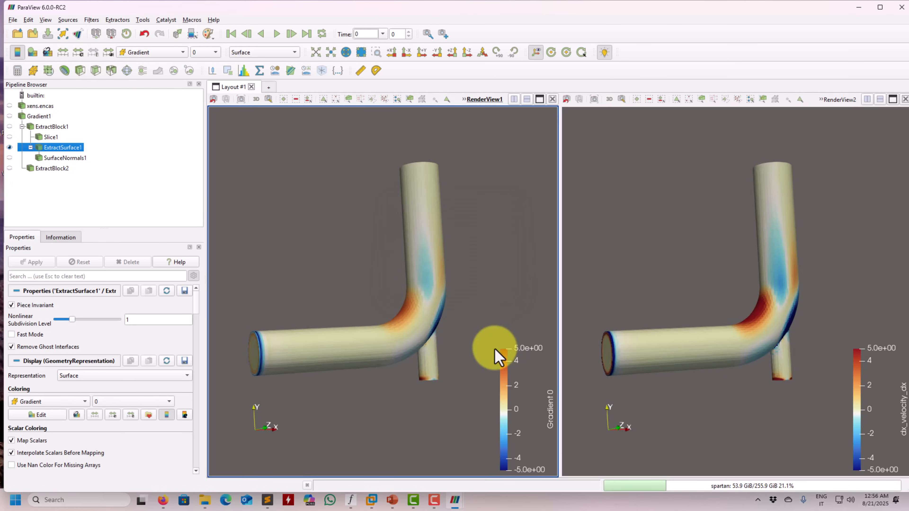
pyautogui.moveTo(497, 355); pyautogui.dragTo(389, 369)
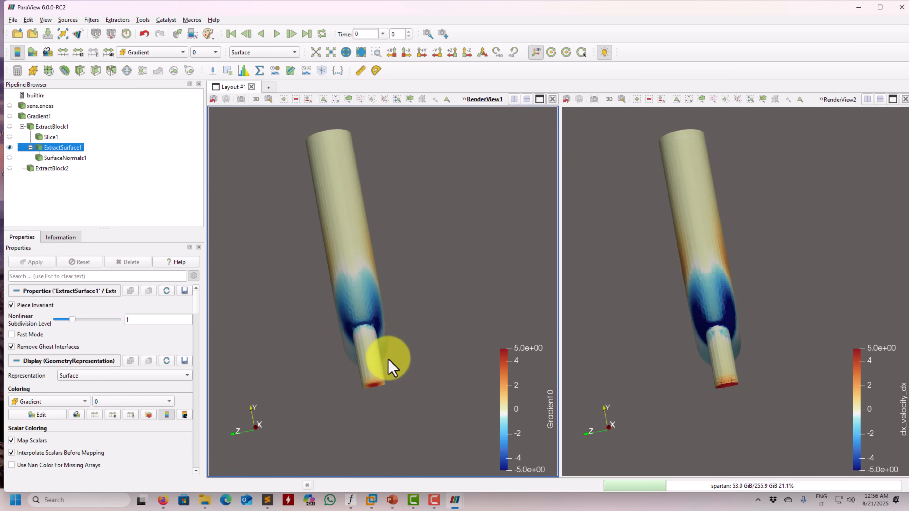
pyautogui.moveTo(390, 369); pyautogui.dragTo(426, 350)
pyautogui.moveTo(460, 312); pyautogui.dragTo(348, 380)
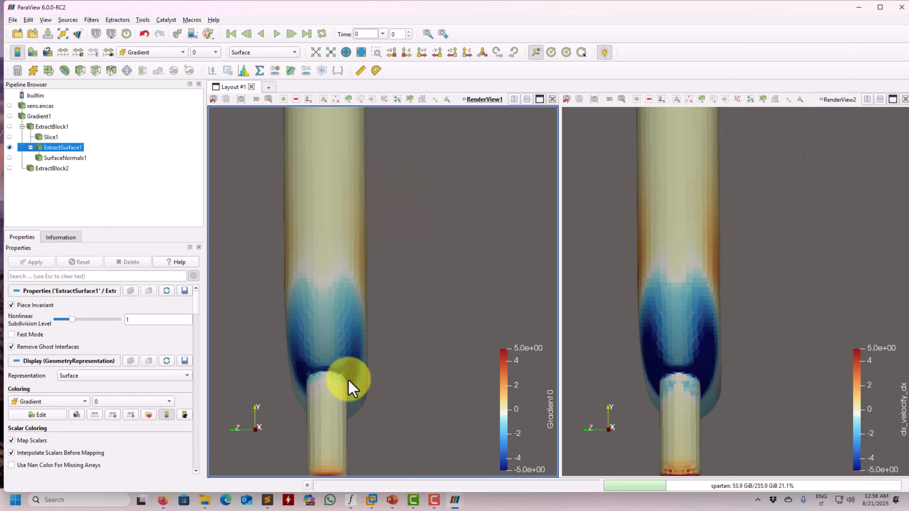
# Try a color range of -2.5 to 2.5 for Gradient in RenderView1, and set it back to -5 to 5
pyautogui.click(78, 53)
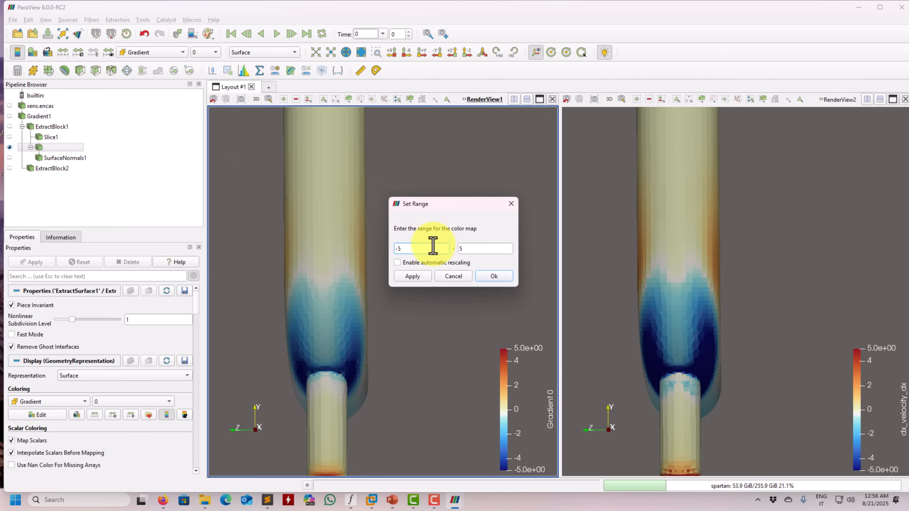
pyautogui.write('-2.5')
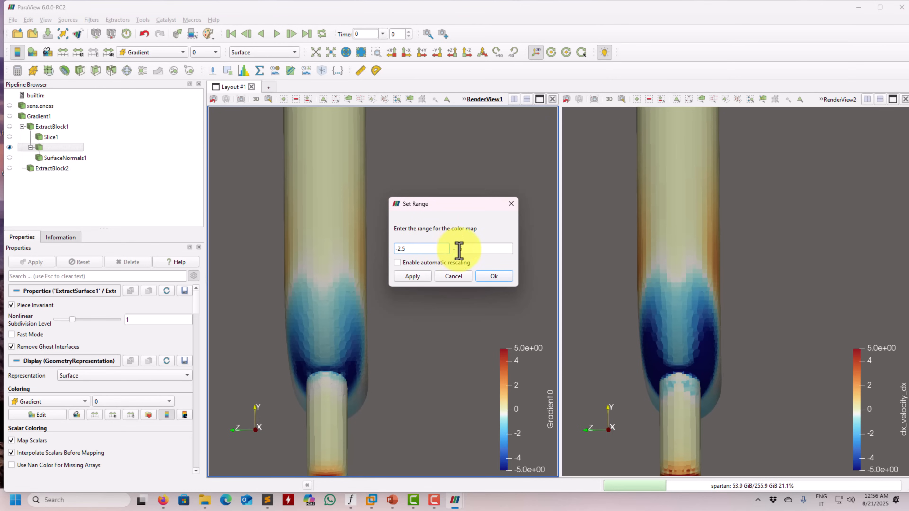
pyautogui.click(410, 279)
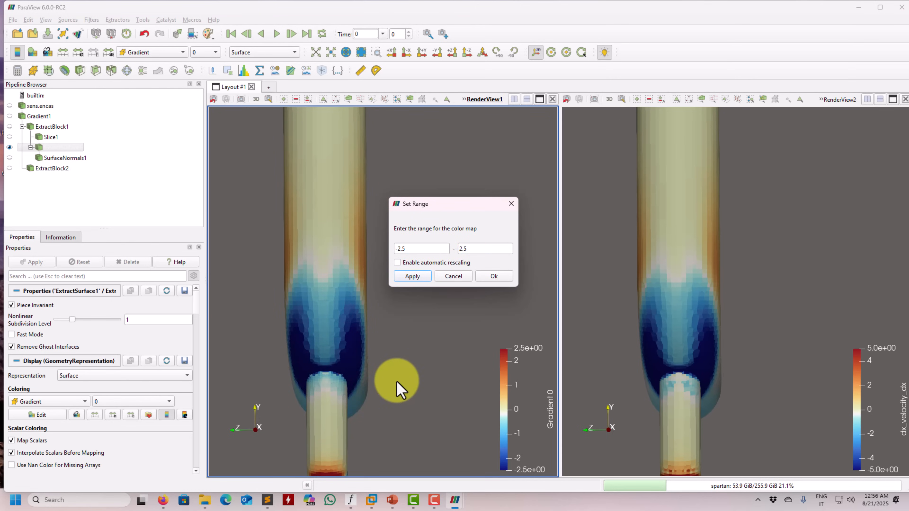
pyautogui.doubleClick(413, 248)
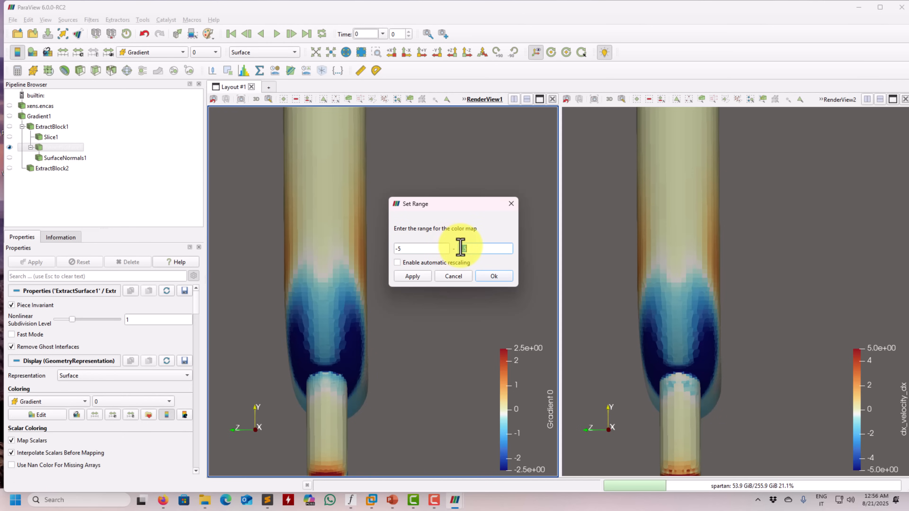
pyautogui.click(413, 279)
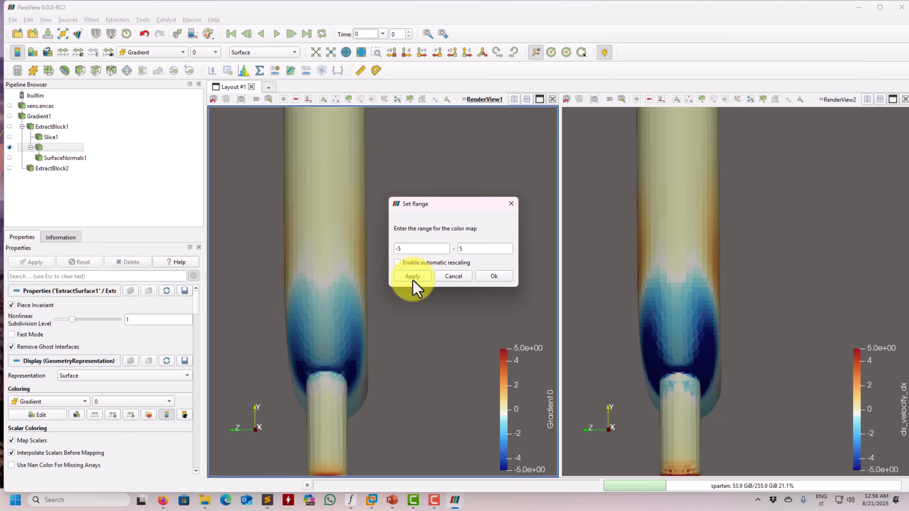
pyautogui.click(494, 278)
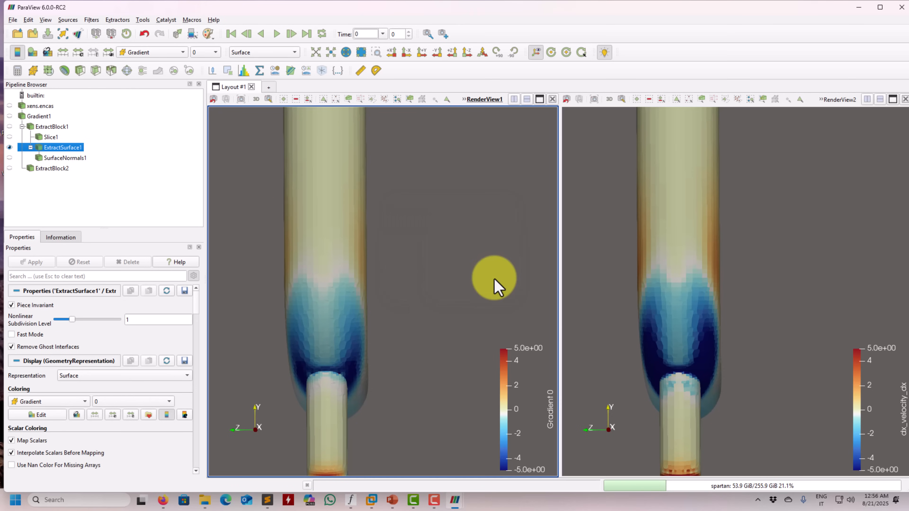
# Compare the two derivative fields around the elbow, and review the strain rate tensor slide in PowerPoint before returning to ParaView
pyautogui.moveTo(521, 264); pyautogui.dragTo(451, 296)
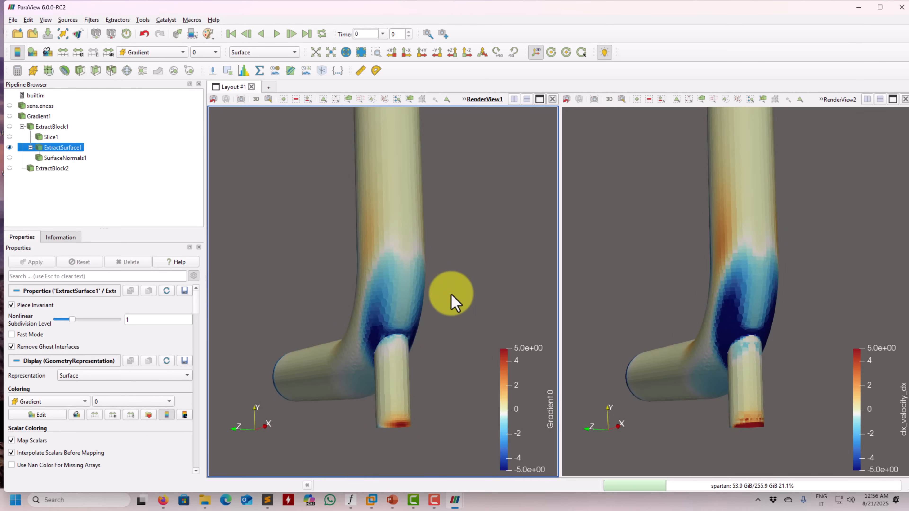
pyautogui.moveTo(452, 296); pyautogui.dragTo(473, 316)
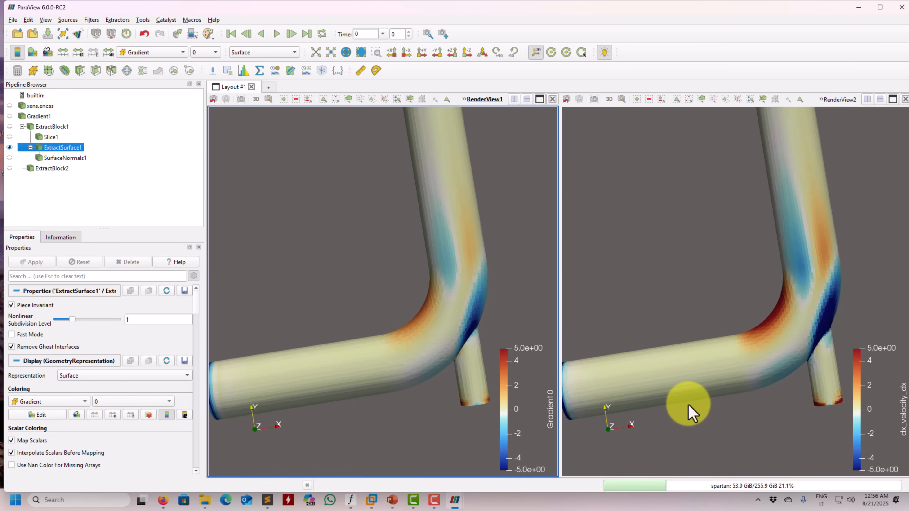
pyautogui.moveTo(631, 415); pyautogui.dragTo(732, 355)
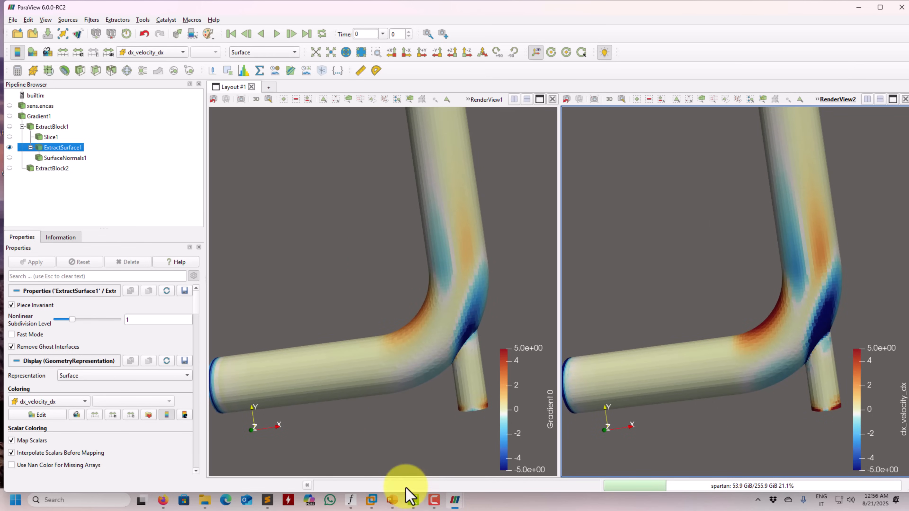
pyautogui.click(392, 500)
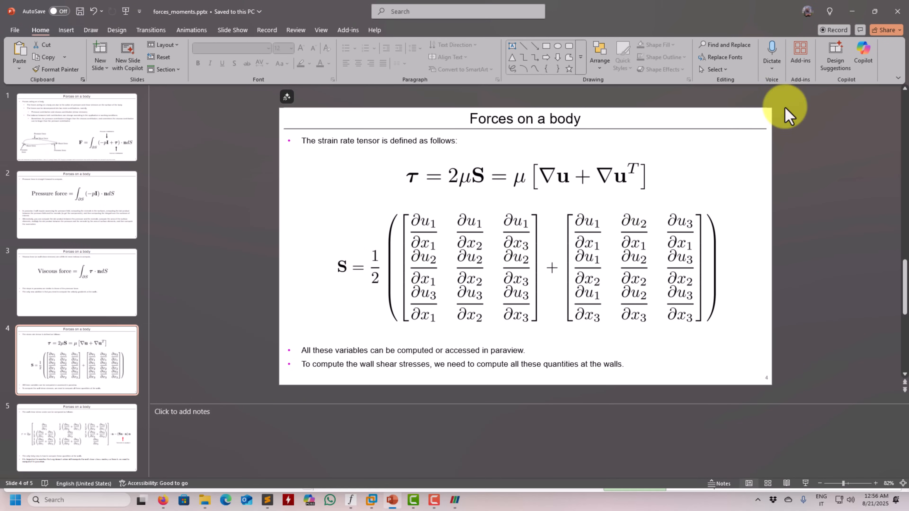
pyautogui.click(852, 12)
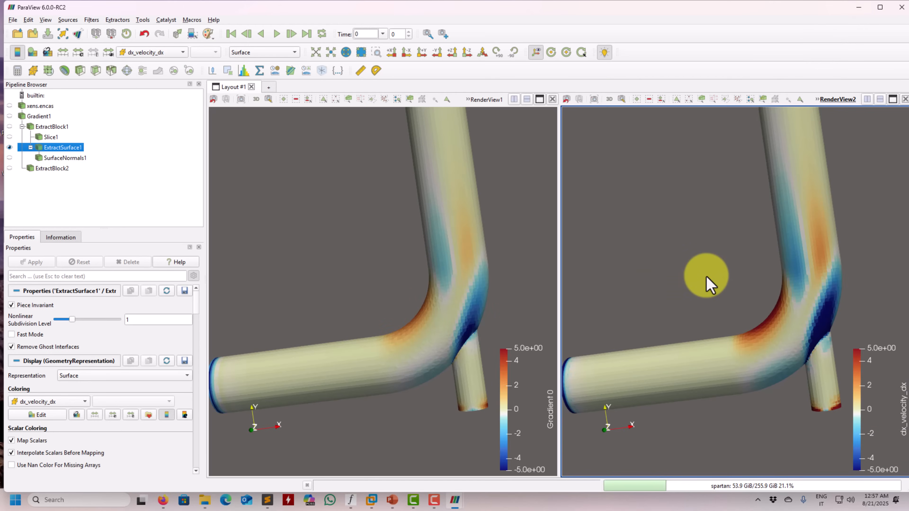
# Examine Gradient component 0 against dx_velocity_dx on the pipe surface from several angles, including the outlet end
pyautogui.moveTo(704, 275)
pyautogui.mouseDown()
pyautogui.moveTo(679, 286)
pyautogui.moveTo(714, 264)
pyautogui.moveTo(709, 280)
pyautogui.mouseUp()
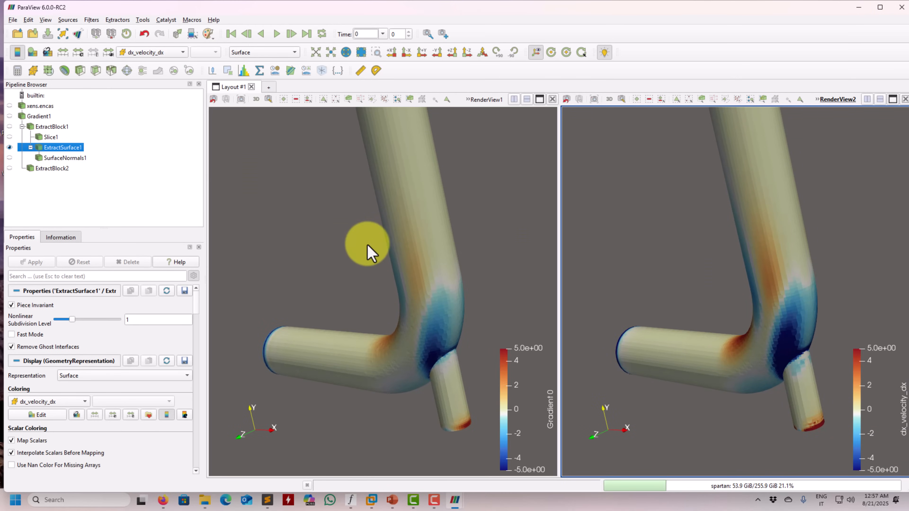
pyautogui.moveTo(358, 260); pyautogui.dragTo(358, 266)
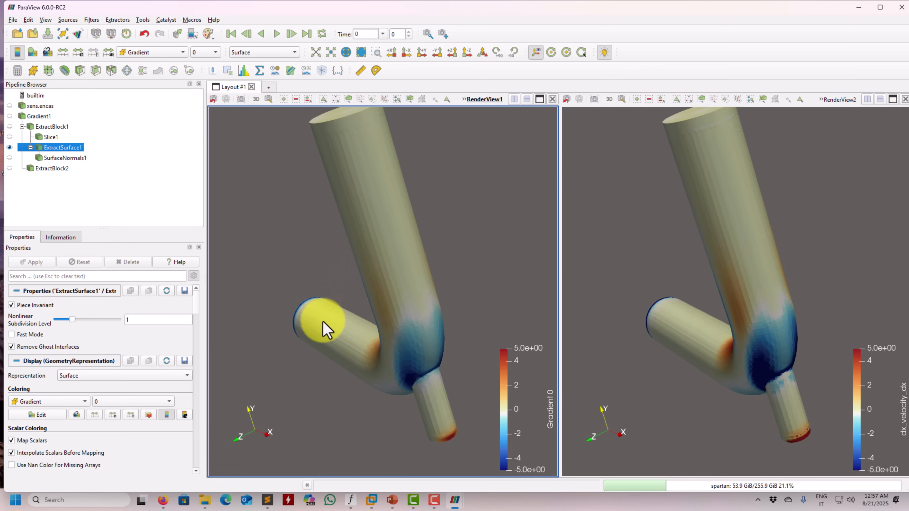
pyautogui.moveTo(324, 318); pyautogui.dragTo(394, 298)
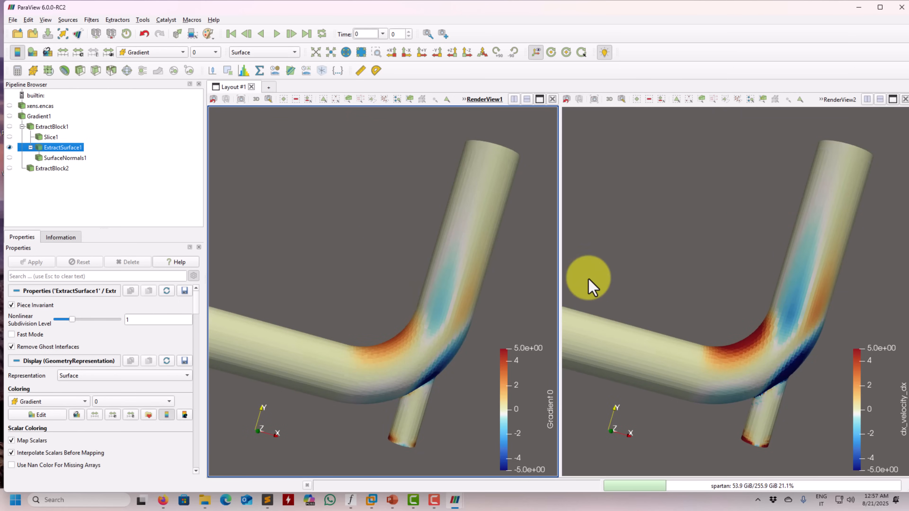
pyautogui.moveTo(387, 198); pyautogui.dragTo(317, 195)
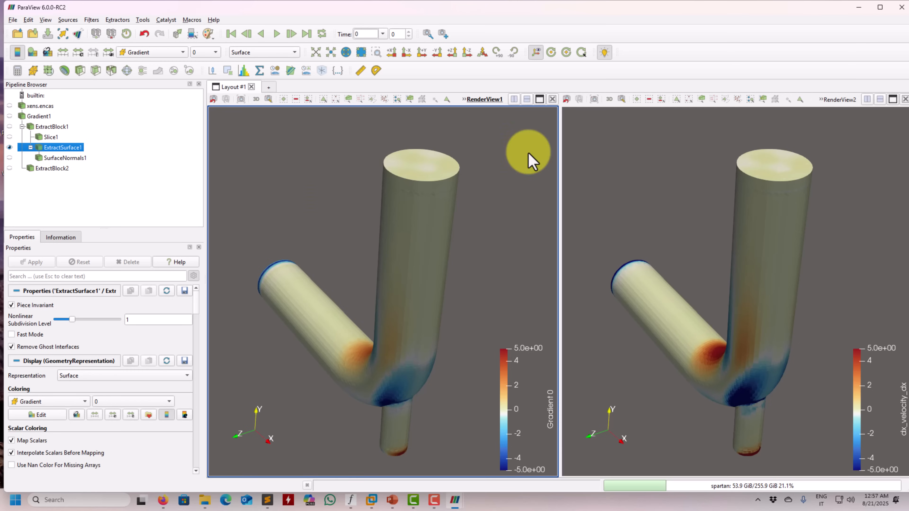
# Display ExtractBlock2 instead of ExtractSurface1 in RenderView1, and restore the display of ExtractSurface1
pyautogui.click(22, 168)
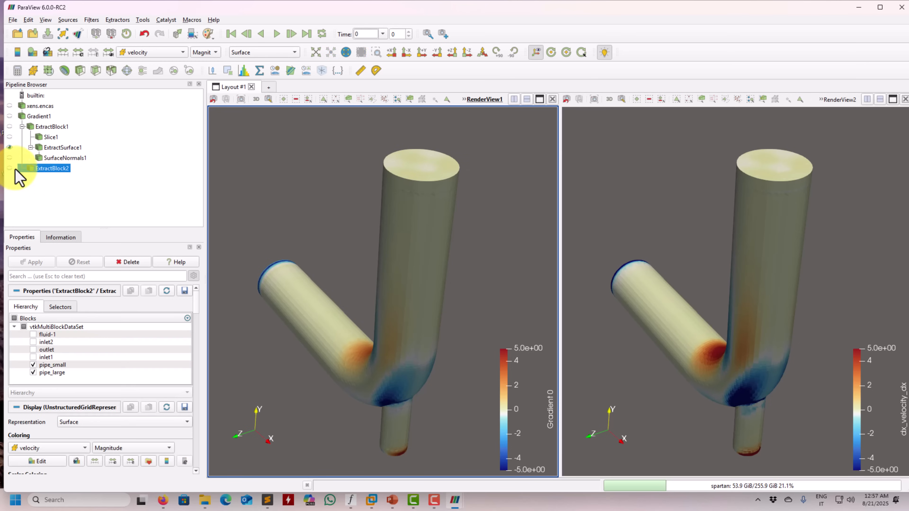
pyautogui.click(10, 168)
pyautogui.click(10, 147)
pyautogui.moveTo(341, 247); pyautogui.dragTo(367, 254)
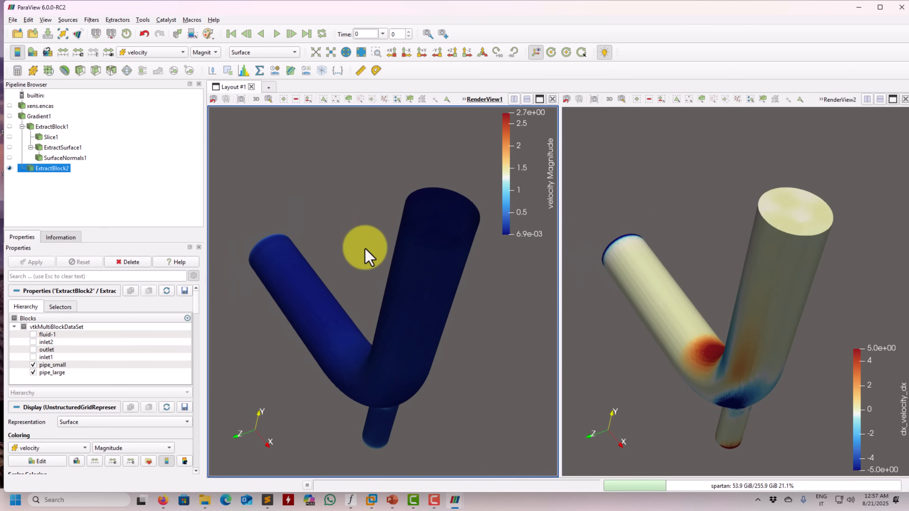
pyautogui.click(10, 169)
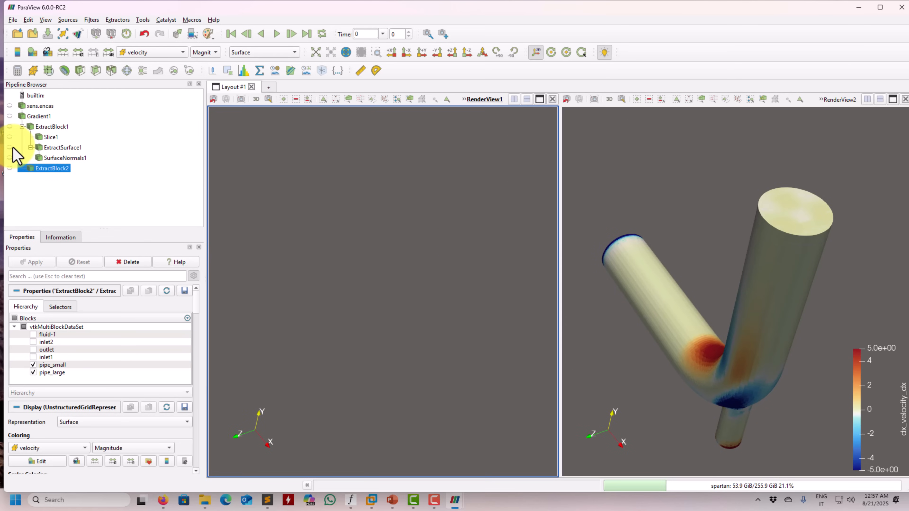
pyautogui.click(9, 147)
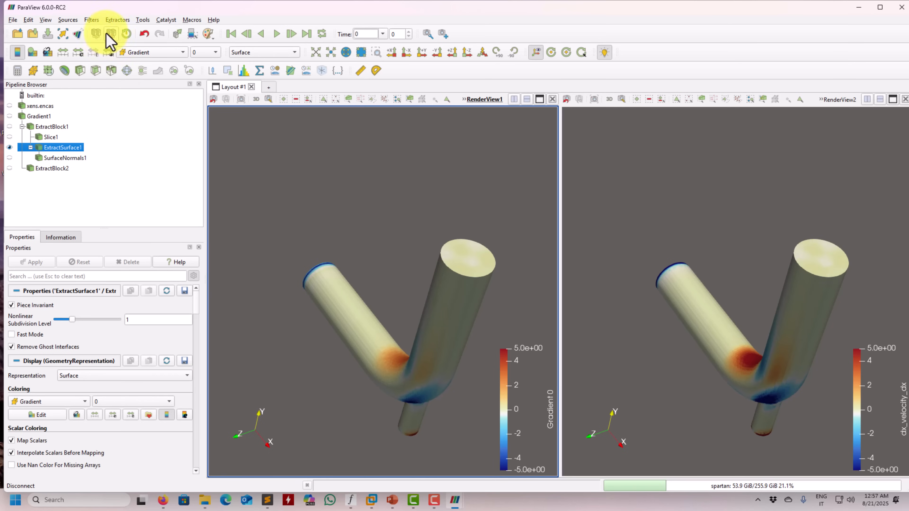
# Apply a Feature Edges Region Ids filter to ExtractSurface1
pyautogui.click(92, 20)
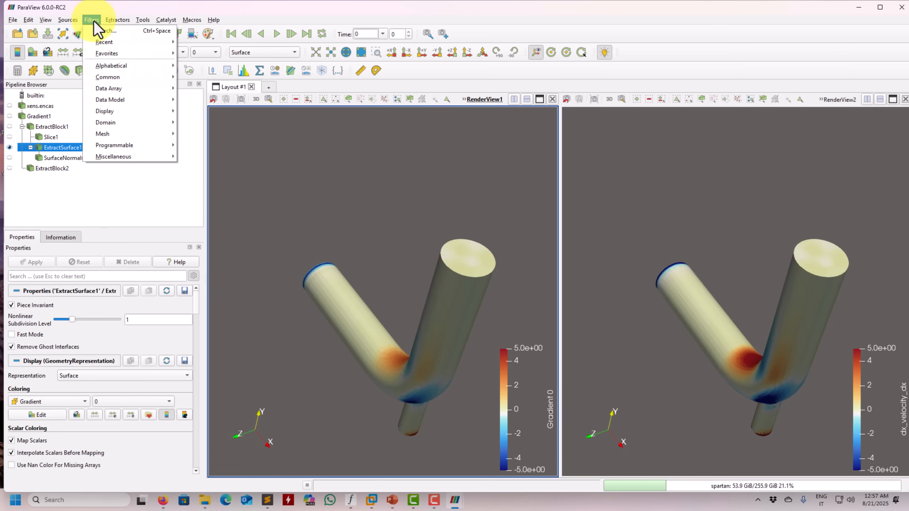
pyautogui.moveTo(111, 66)
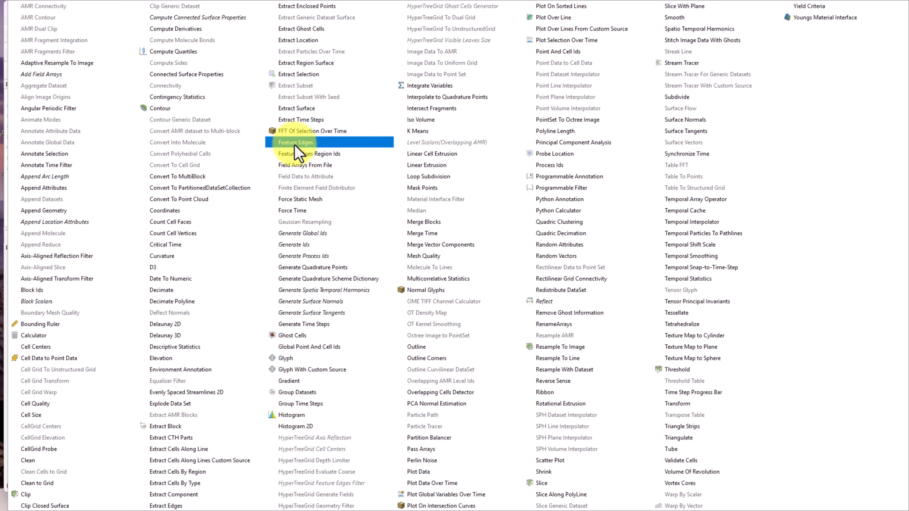
pyautogui.click(321, 156)
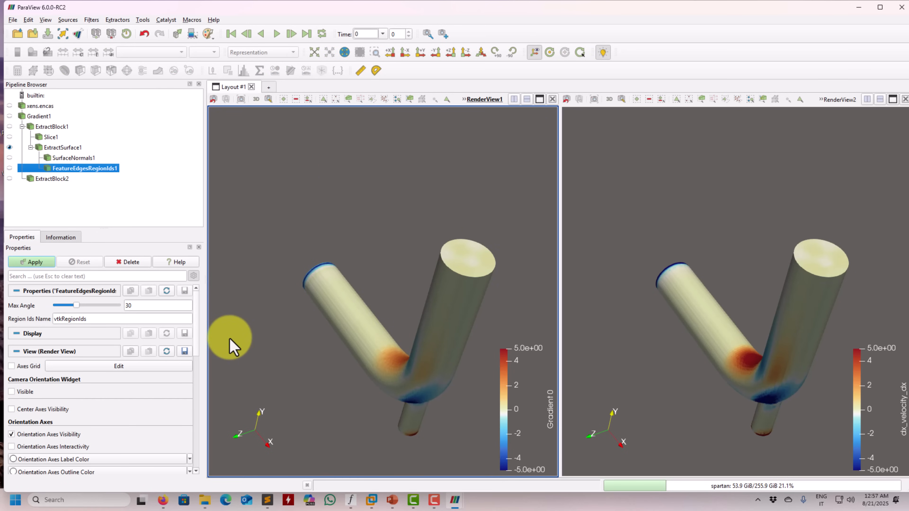
pyautogui.click(36, 263)
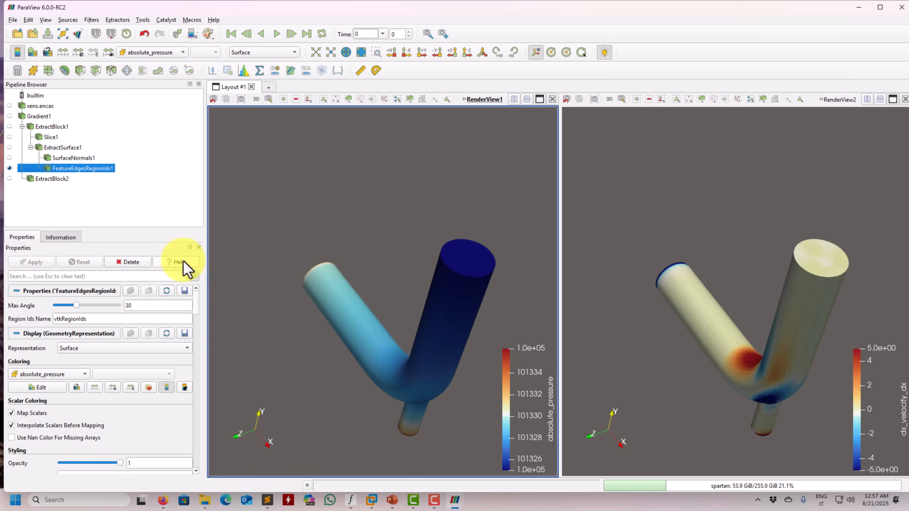
# Color the Feature Edges Region Ids output in RenderView1 by vtkRegionIds
pyautogui.moveTo(247, 264); pyautogui.dragTo(243, 248)
pyautogui.click(171, 54)
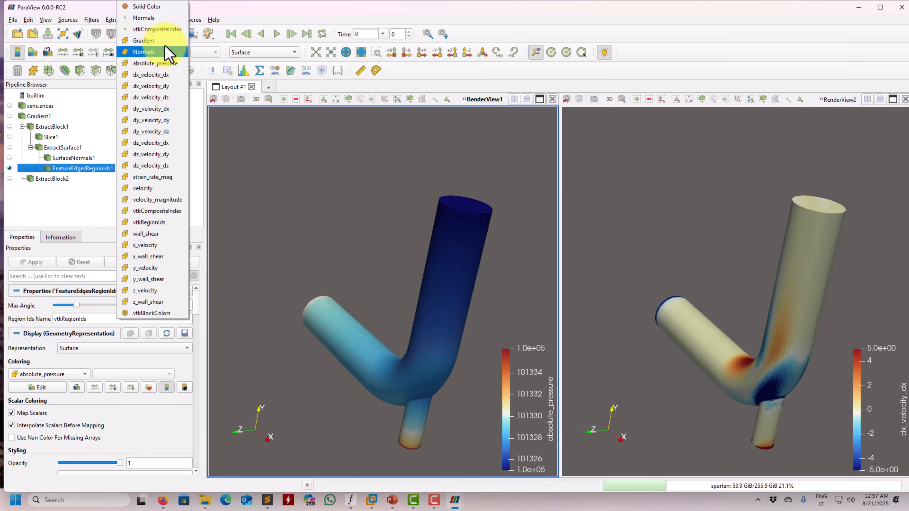
pyautogui.click(160, 222)
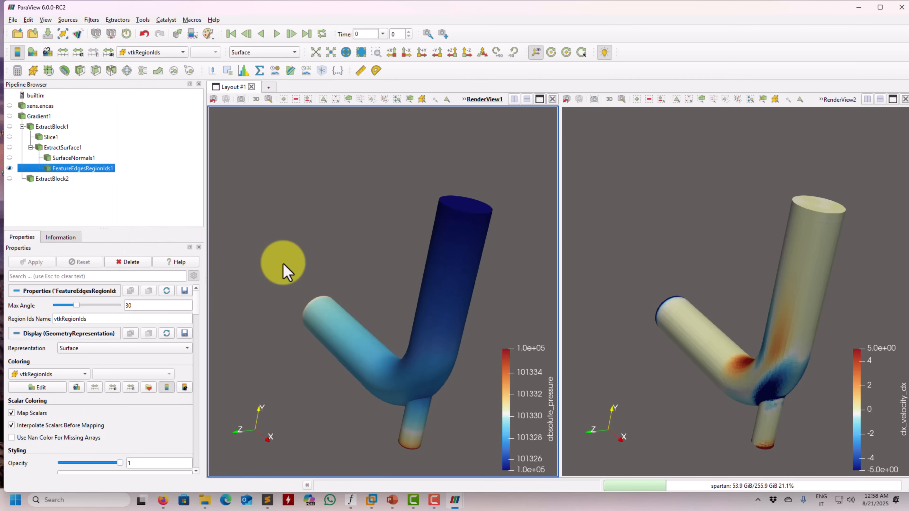
# Set the maximum angle of the Feature Edges Region Ids filter to 90 and inspect the region coloring on the pipe
pyautogui.moveTo(282, 272); pyautogui.dragTo(360, 297)
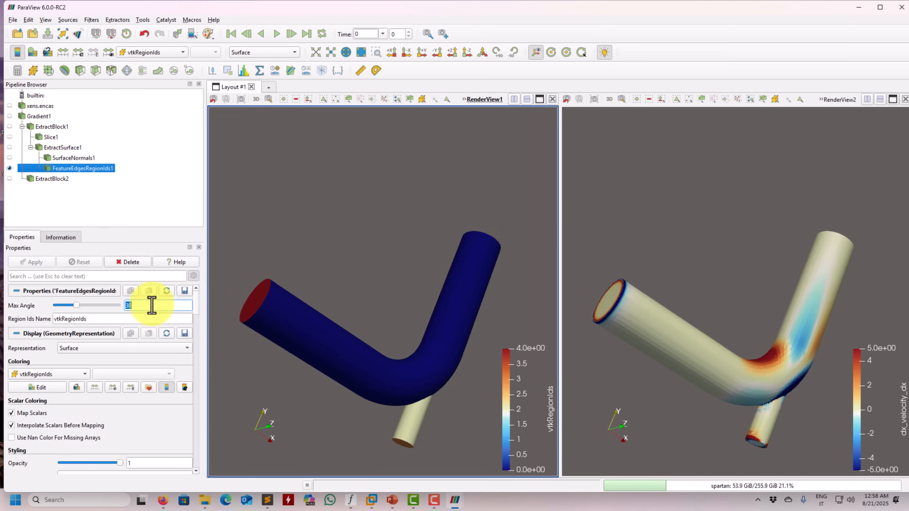
pyautogui.moveTo(76, 305); pyautogui.dragTo(120, 306)
pyautogui.click(33, 262)
pyautogui.click(34, 262)
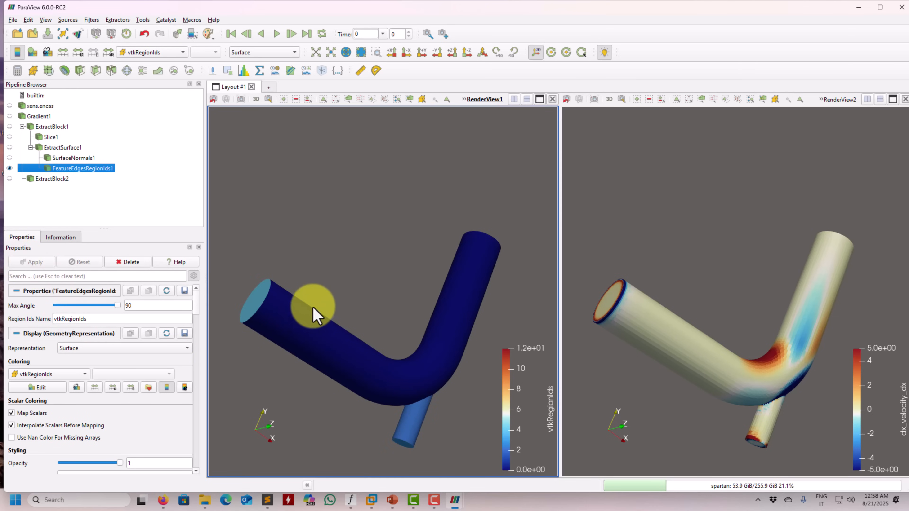
pyautogui.moveTo(312, 315); pyautogui.dragTo(337, 329)
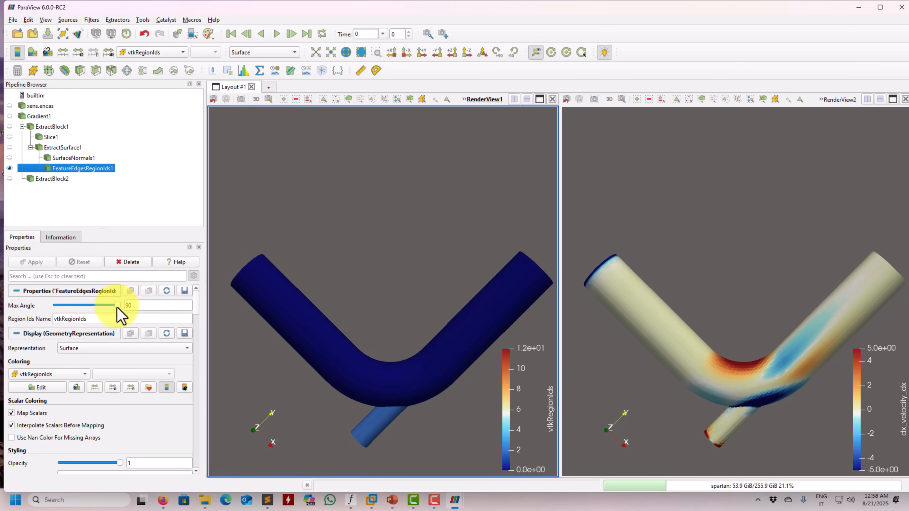
# Reduce the filter's maximum angle to 30, apply it and inspect the pipe regions around the small branch
pyautogui.moveTo(115, 306); pyautogui.dragTo(84, 306)
pyautogui.click(29, 263)
pyautogui.moveTo(486, 272); pyautogui.dragTo(415, 258)
pyautogui.doubleClick(140, 306)
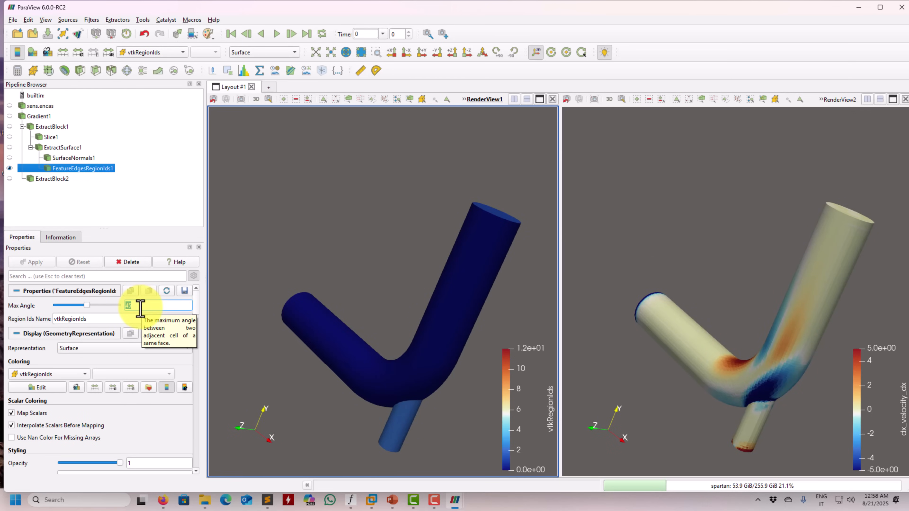
pyautogui.write('30')
pyautogui.click(35, 261)
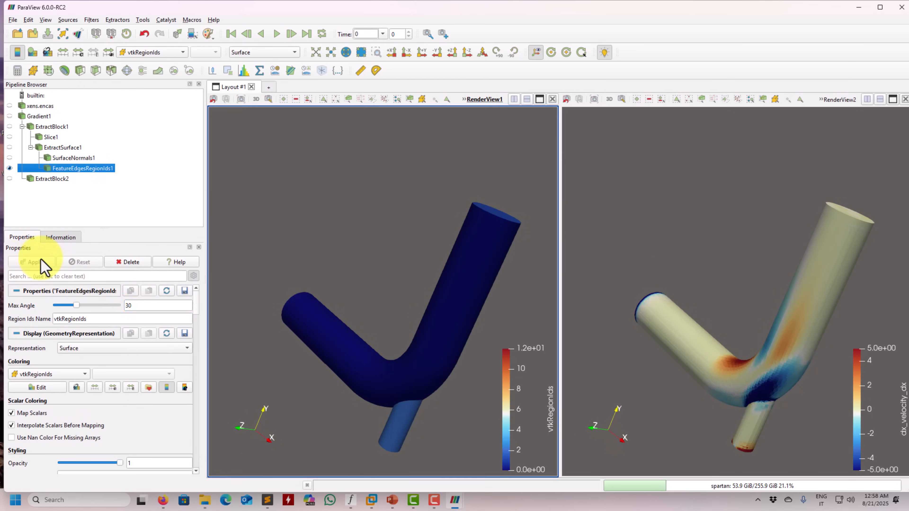
pyautogui.moveTo(368, 301)
pyautogui.mouseDown()
pyautogui.moveTo(347, 316)
pyautogui.moveTo(345, 302)
pyautogui.moveTo(384, 326)
pyautogui.moveTo(392, 284)
pyautogui.moveTo(385, 298)
pyautogui.mouseUp()
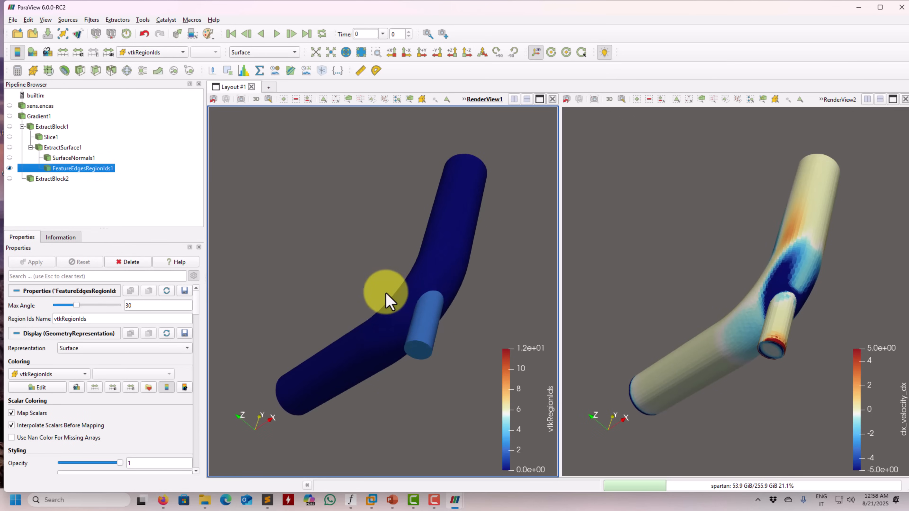
# Delete the Feature Edges Region Ids filter and apply a new one to ExtractSurface1 with a maximum angle of 30
pyautogui.click(128, 265)
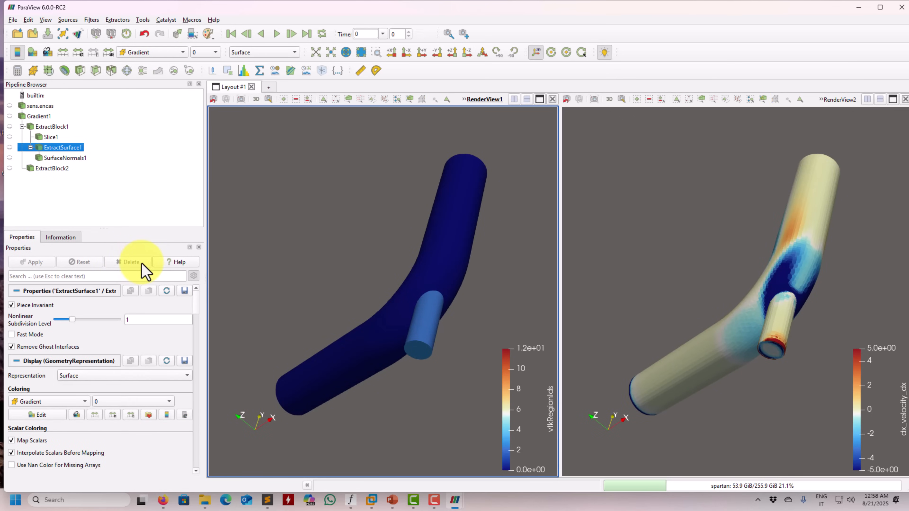
pyautogui.click(91, 20)
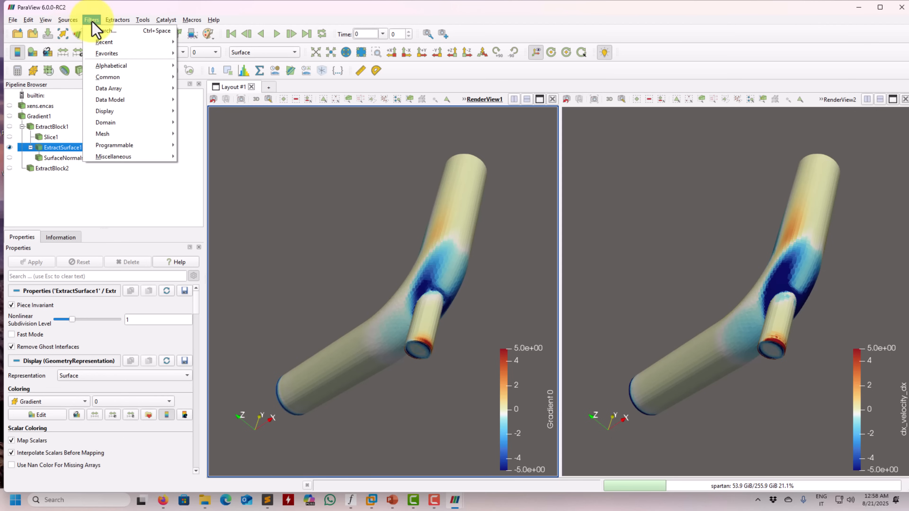
pyautogui.click(201, 42)
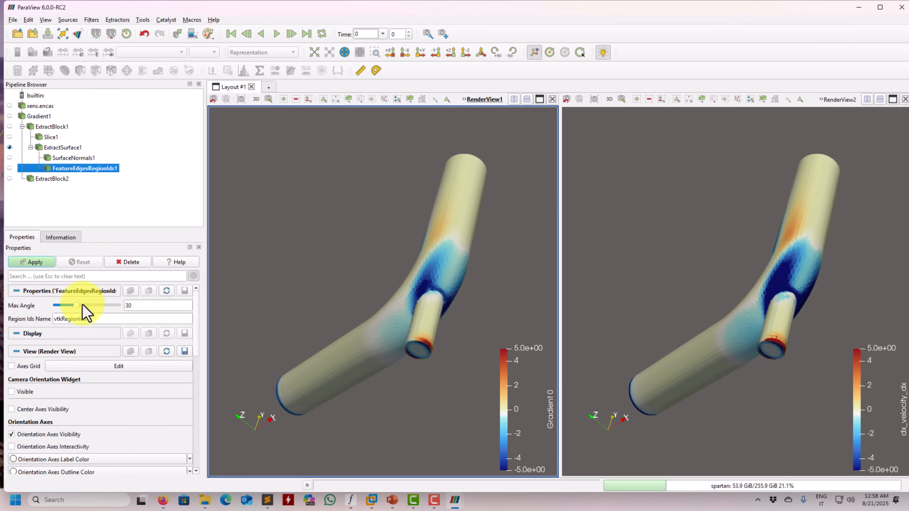
pyautogui.click(34, 263)
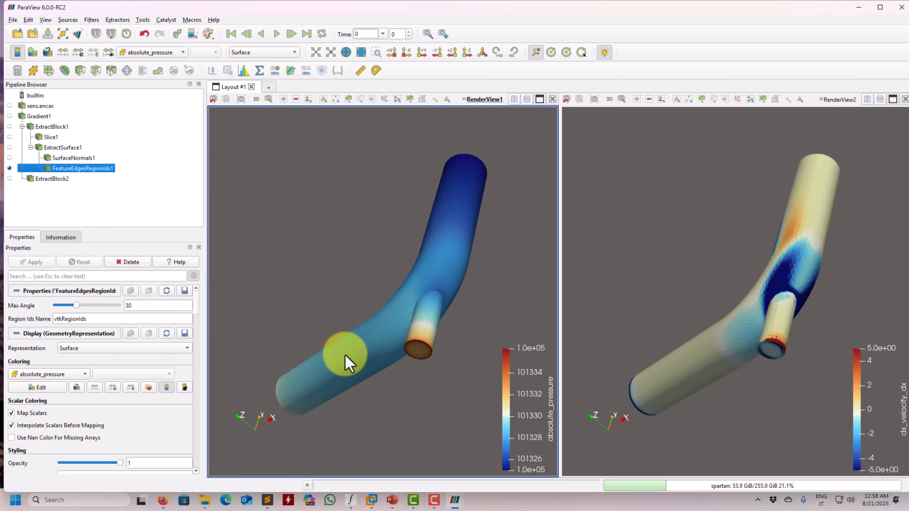
# Color the new Feature Edges Region Ids output by vtkRegionIds and rescale its color range to the data
pyautogui.click(150, 52)
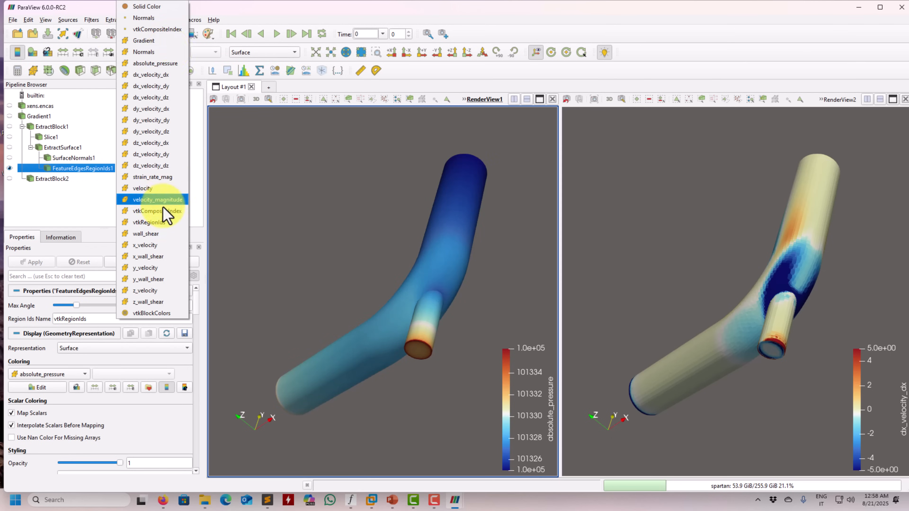
pyautogui.click(149, 222)
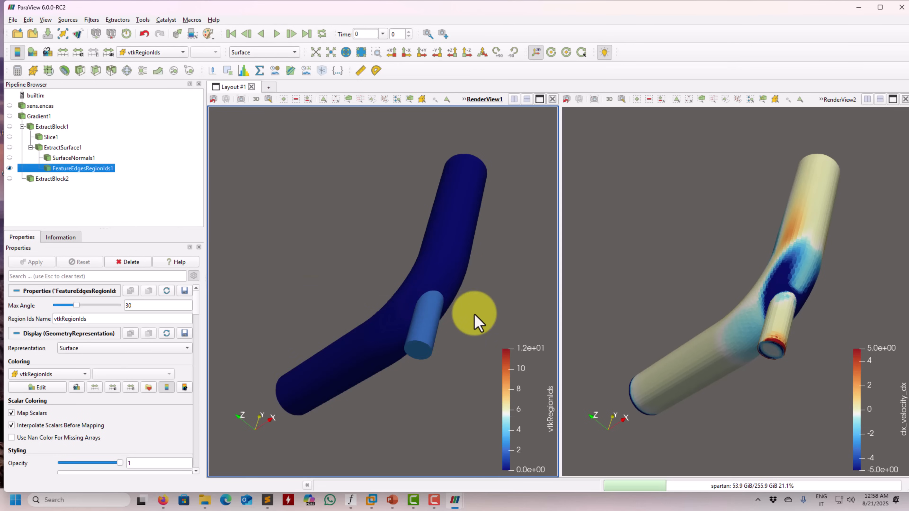
pyautogui.moveTo(474, 317); pyautogui.dragTo(368, 318)
pyautogui.click(67, 55)
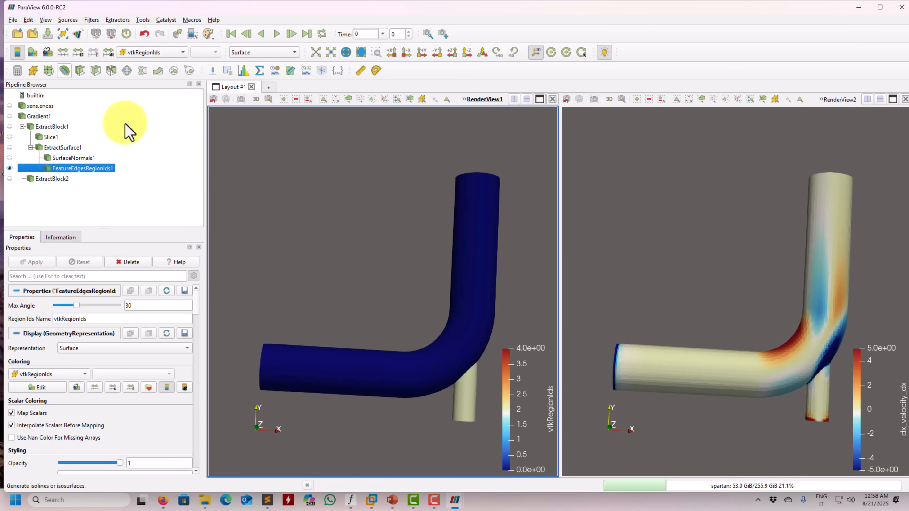
pyautogui.moveTo(286, 215); pyautogui.dragTo(314, 244)
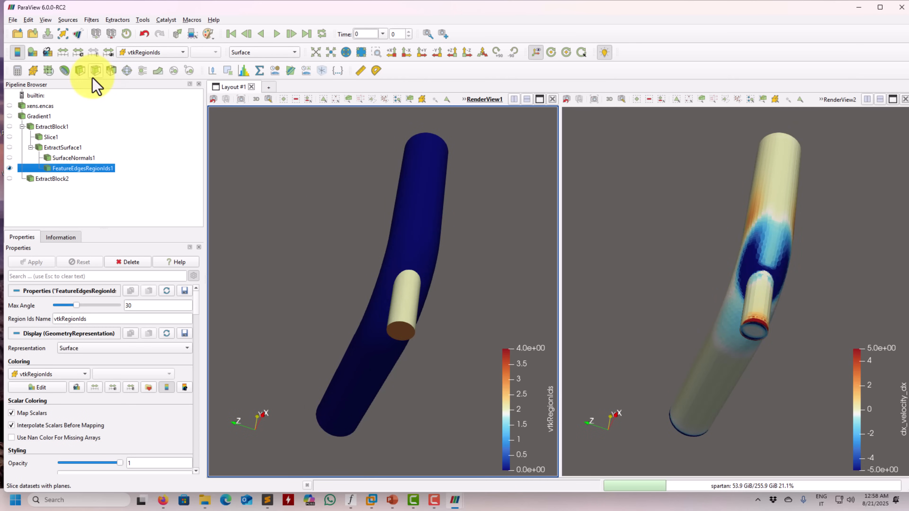
# Apply a Threshold to FeatureEdgesRegionIds1 on vtkRegionIds between 0 and 0.28 to isolate the large pipe wall
pyautogui.click(111, 70)
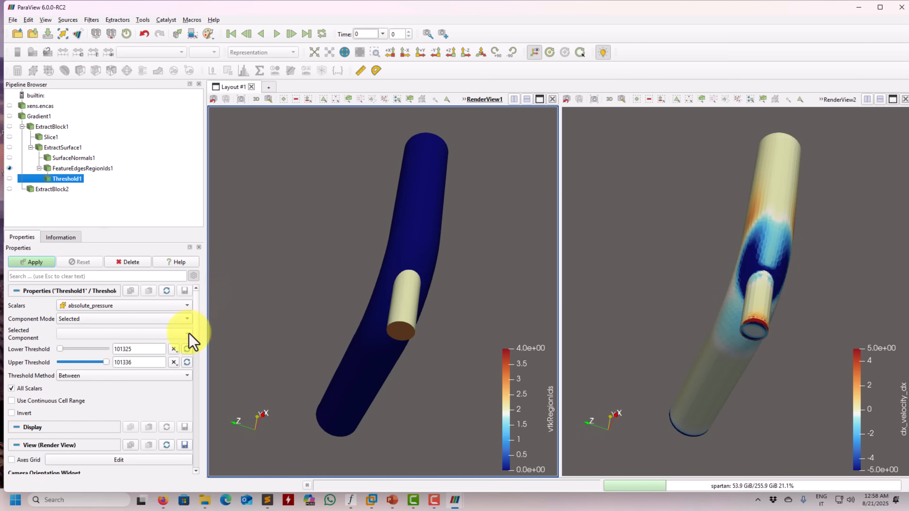
pyautogui.click(149, 306)
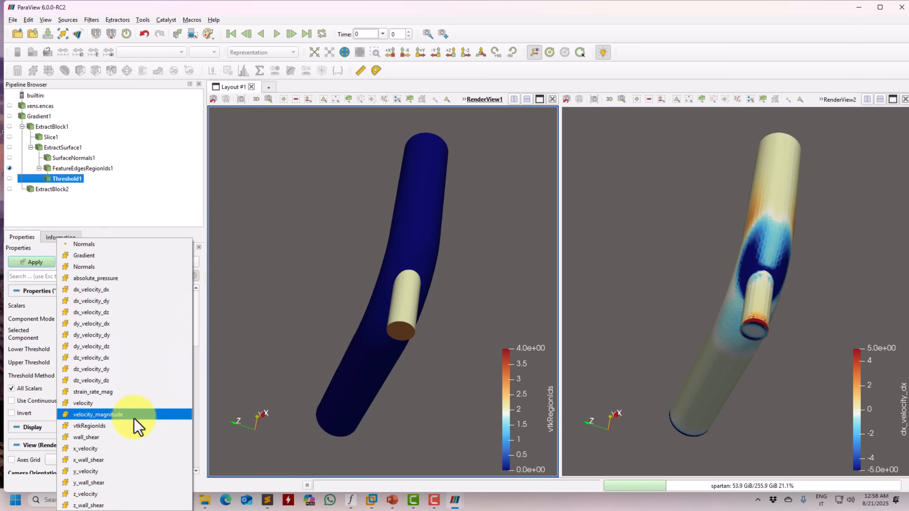
pyautogui.click(135, 425)
pyautogui.click(188, 349)
pyautogui.click(187, 362)
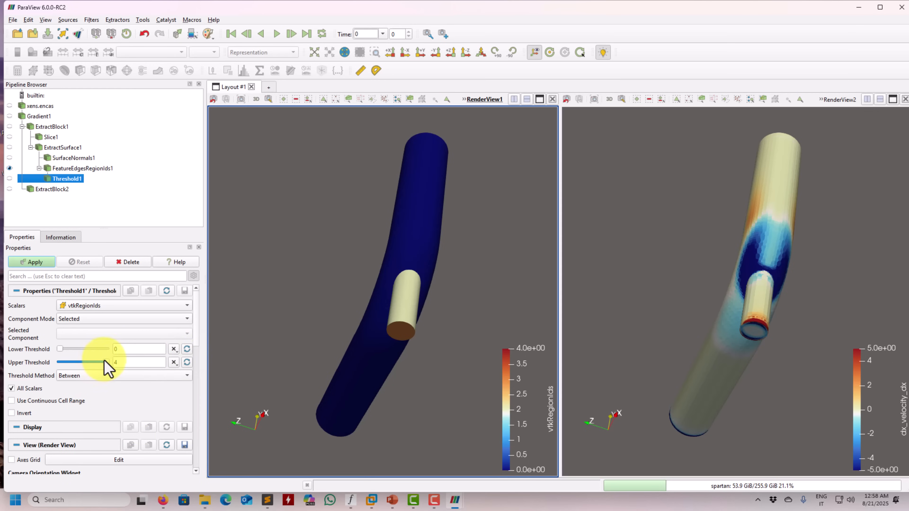
pyautogui.moveTo(106, 363); pyautogui.dragTo(63, 362)
pyautogui.click(47, 264)
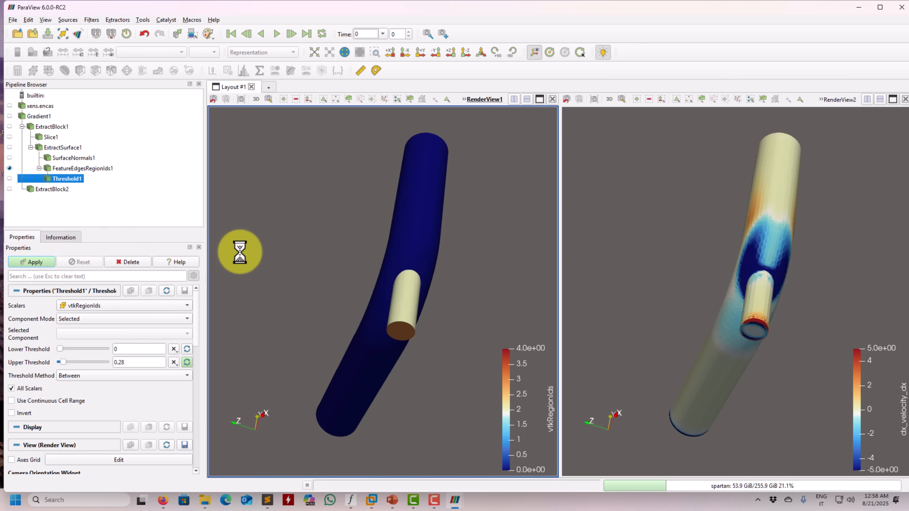
pyautogui.moveTo(264, 252); pyautogui.dragTo(325, 274)
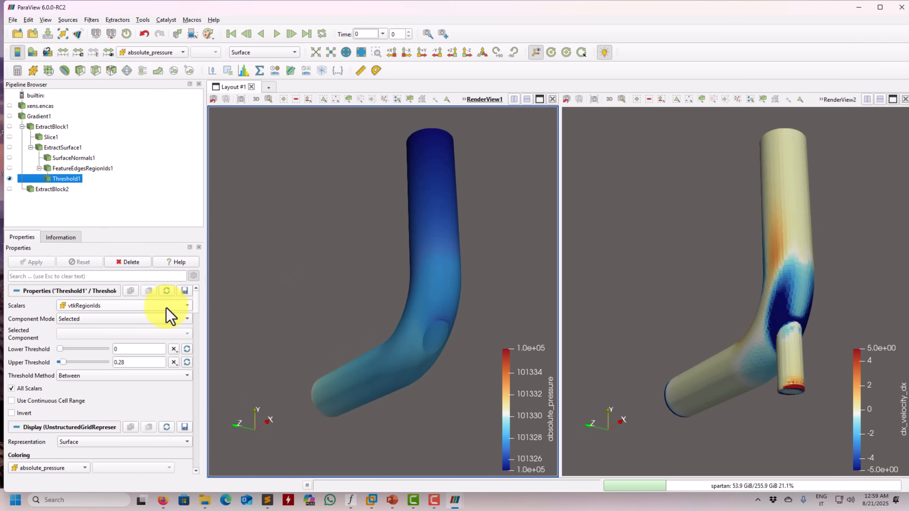
# Apply a second Threshold to FeatureEdgesRegionIds1 on vtkRegionIds between 1.8 and 2.68 to isolate the small pipe wall
pyautogui.click(73, 168)
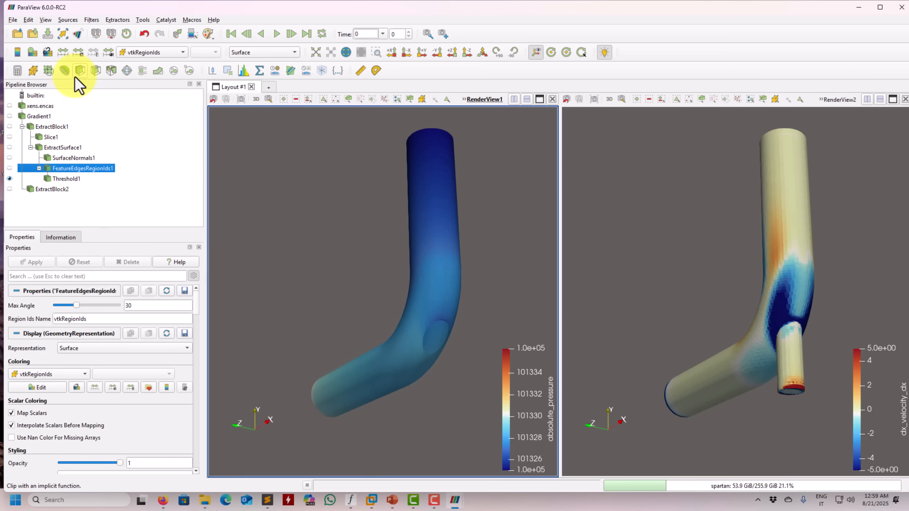
pyautogui.click(113, 73)
pyautogui.click(175, 309)
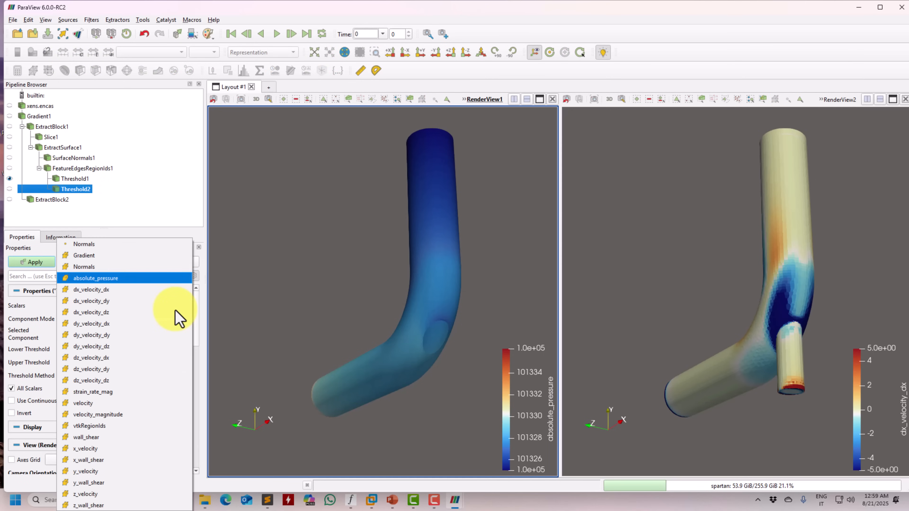
pyautogui.click(141, 426)
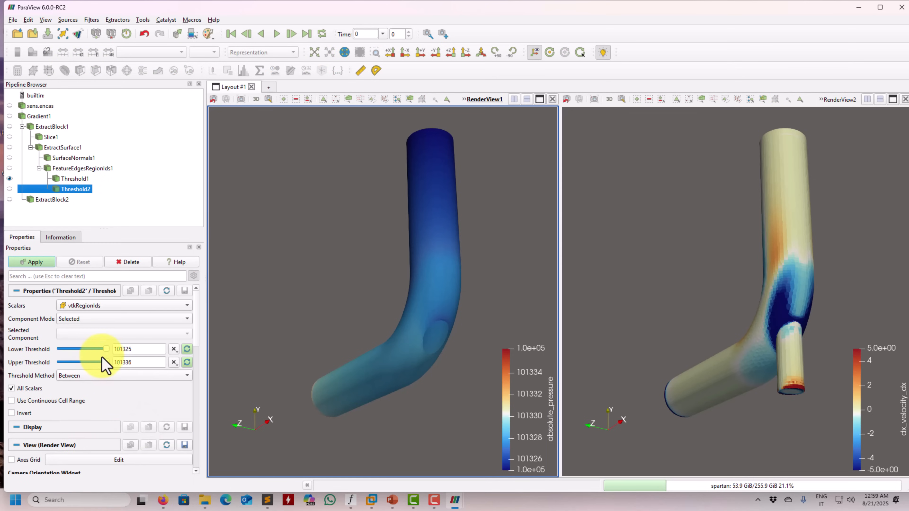
pyautogui.click(186, 349)
pyautogui.click(187, 362)
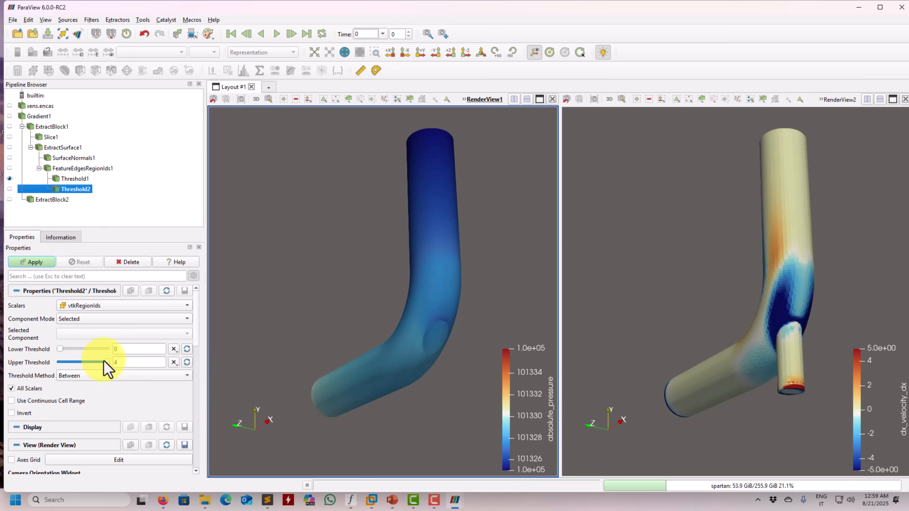
pyautogui.moveTo(93, 368); pyautogui.dragTo(81, 352)
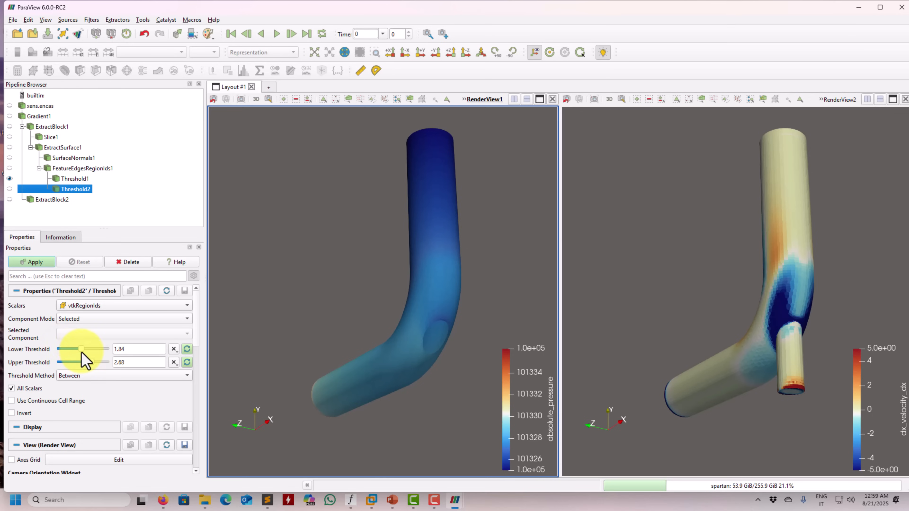
pyautogui.click(30, 262)
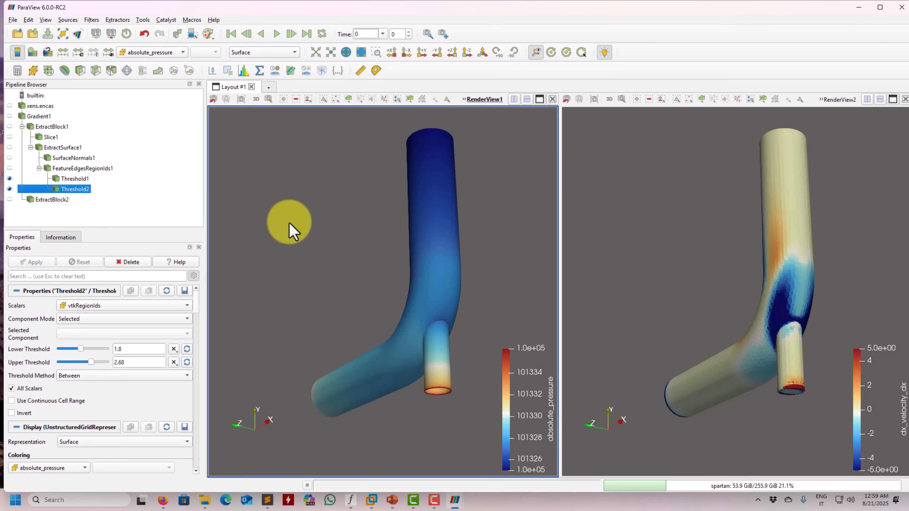
# Color the small pipe's threshold output by Gradient component 0
pyautogui.moveTo(290, 229); pyautogui.dragTo(269, 250)
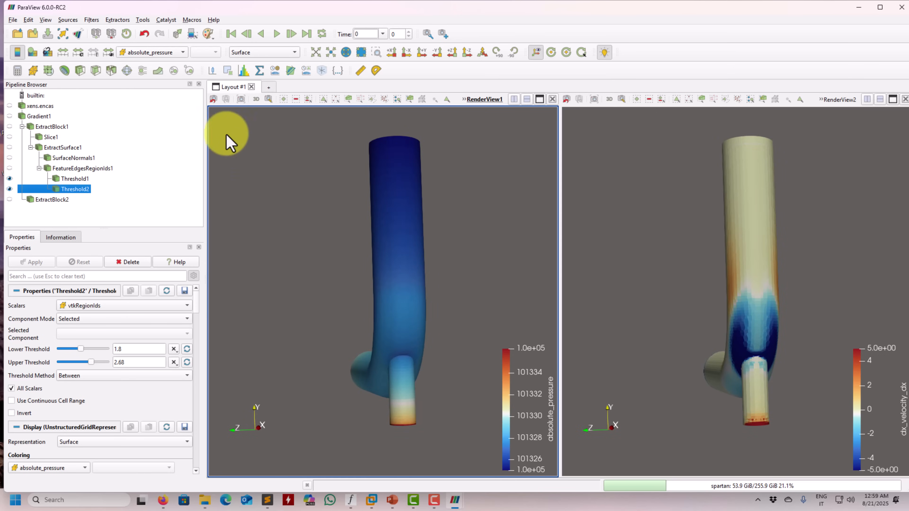
pyautogui.click(176, 53)
pyautogui.click(168, 40)
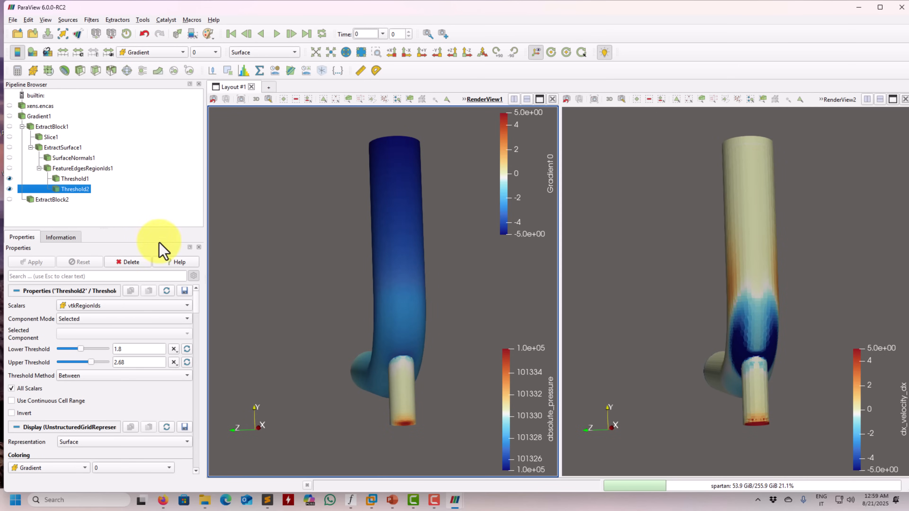
# Group Threshold1 and Threshold2 into one multiblock dataset with Group Datasets
pyautogui.click(75, 179)
pyautogui.keyDown('ctrl'); pyautogui.click(76, 189); pyautogui.keyUp('ctrl')
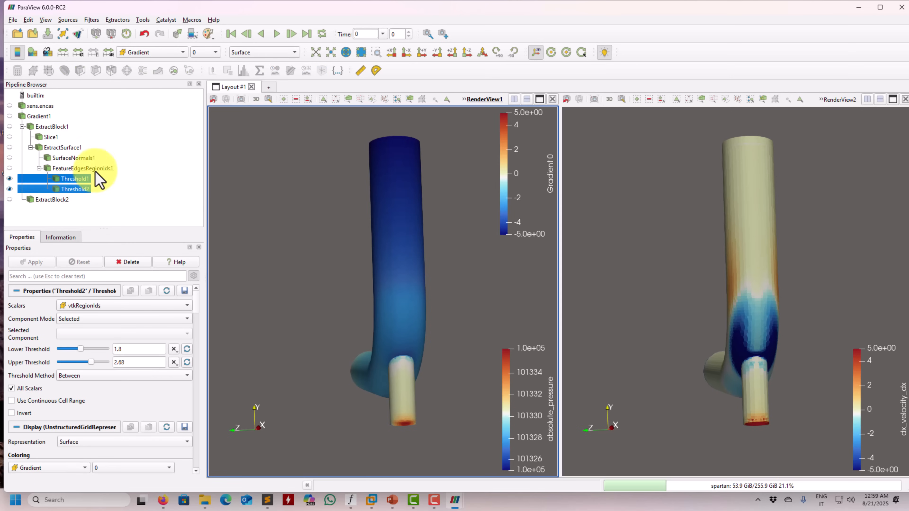
pyautogui.click(159, 72)
pyautogui.click(36, 261)
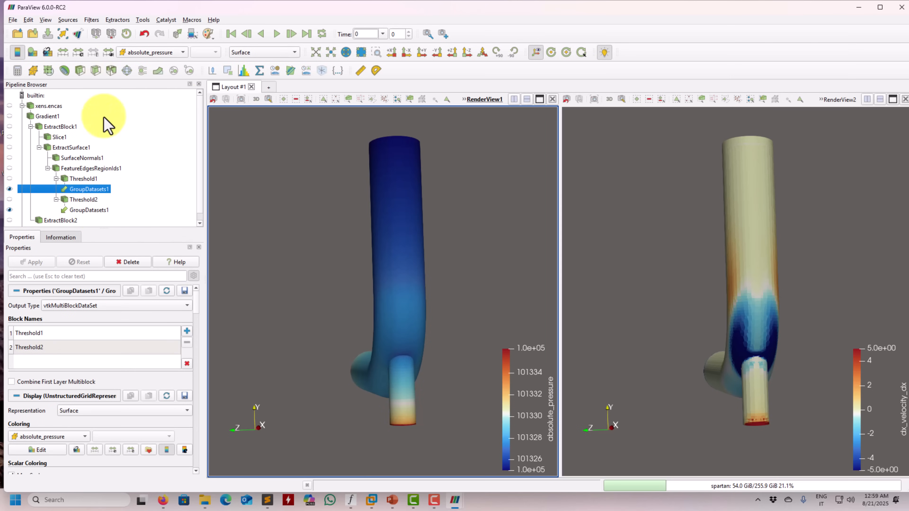
# Color the grouped dataset by Gradient component 0 and compare it with dx_velocity_dx from several angles
pyautogui.click(154, 52)
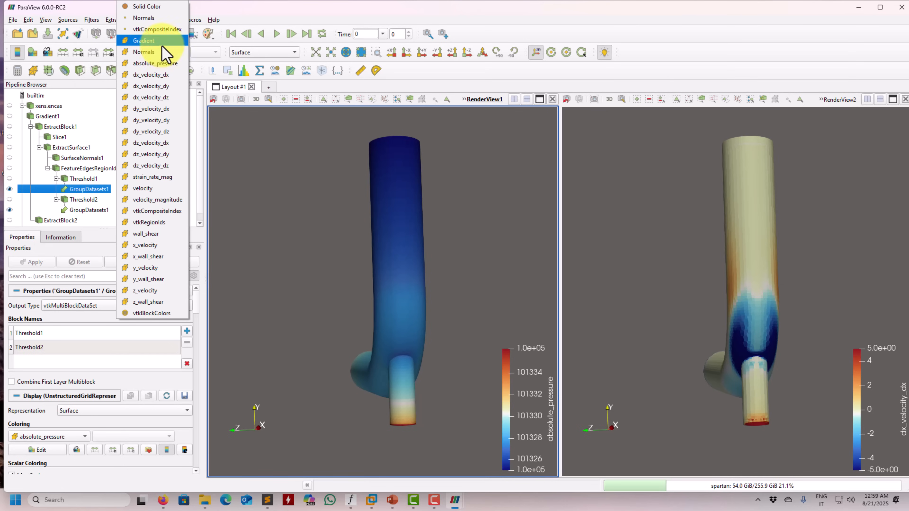
pyautogui.click(157, 41)
pyautogui.moveTo(334, 246); pyautogui.dragTo(322, 248)
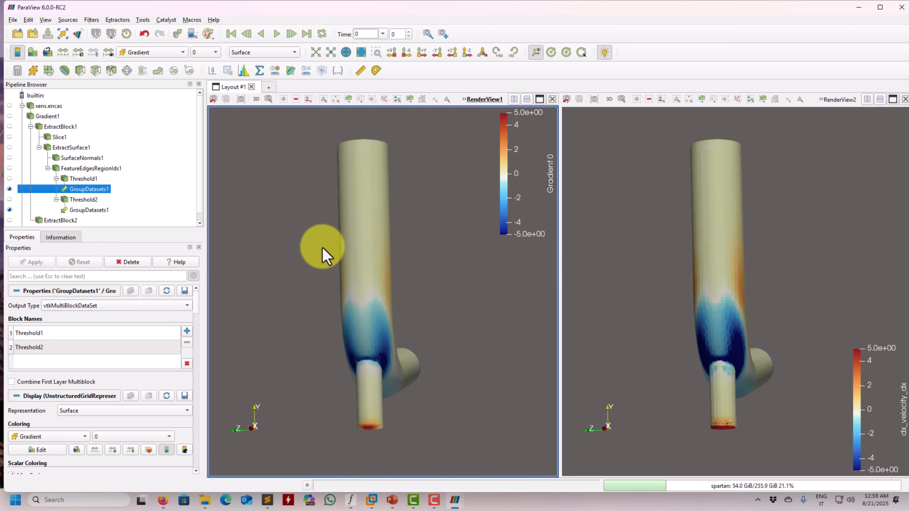
pyautogui.moveTo(381, 258); pyautogui.dragTo(392, 249)
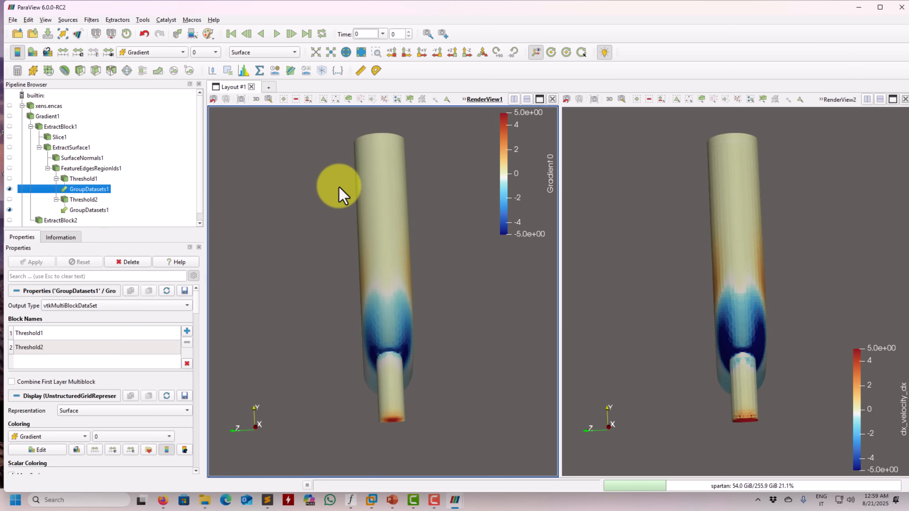
pyautogui.moveTo(338, 142); pyautogui.dragTo(353, 187, button='right')
pyautogui.moveTo(355, 192); pyautogui.dragTo(192, 238)
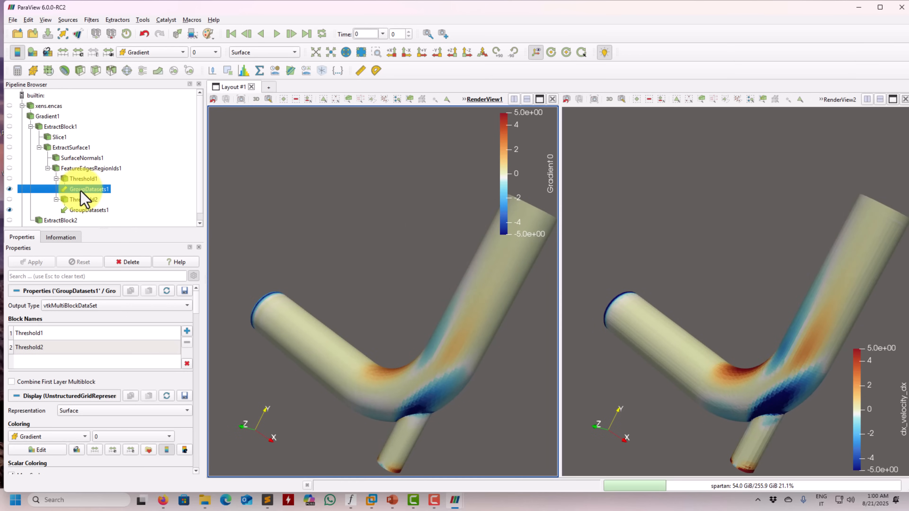
# Delete Threshold1 with its downstream pipeline, and likewise delete FeatureEdgesRegionIds1 with everything downstream of it
pyautogui.scroll(-1, 84, 200)
pyautogui.click(68, 213)
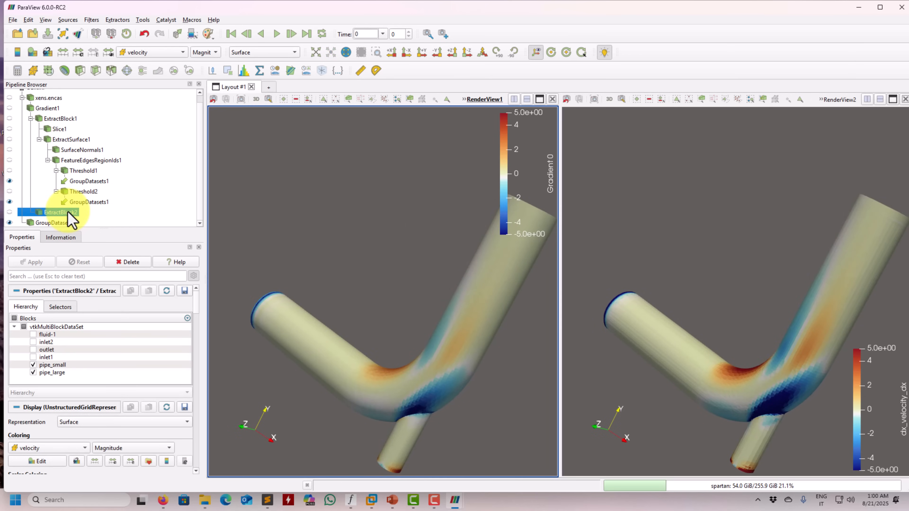
pyautogui.click(84, 171)
pyautogui.rightClick(86, 171)
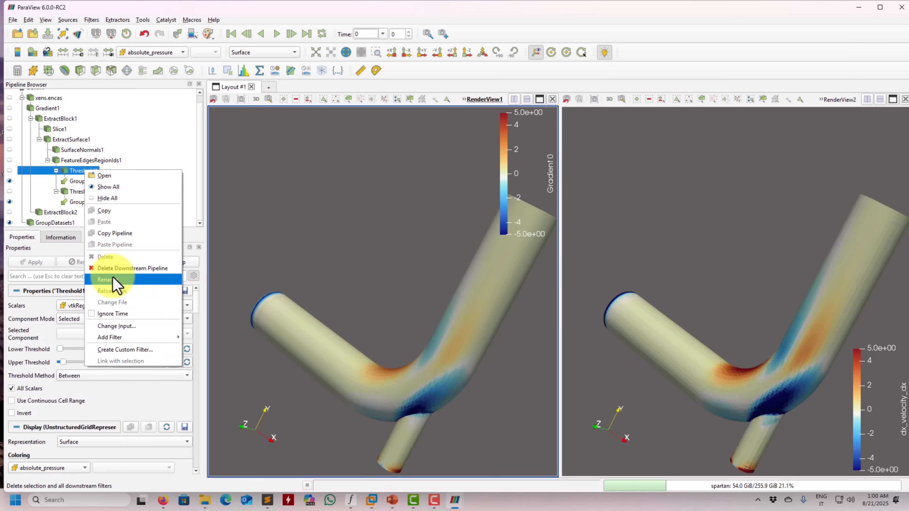
pyautogui.click(125, 268)
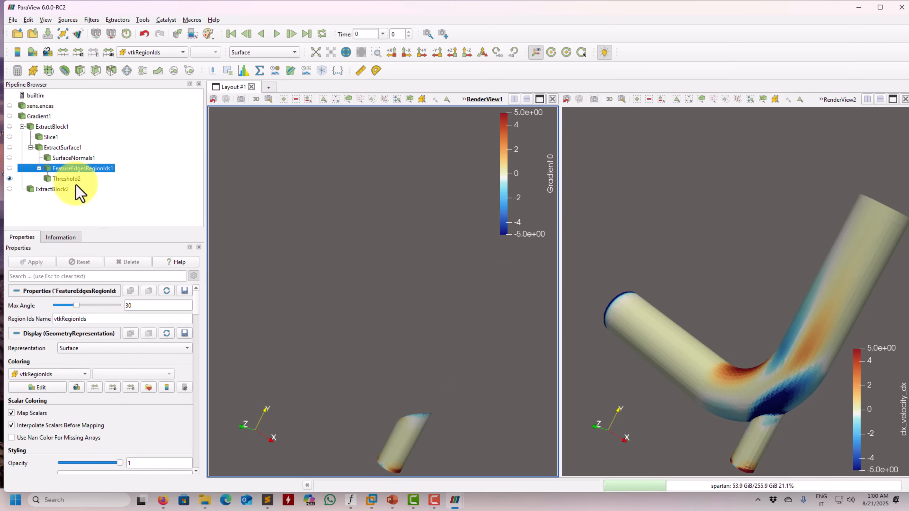
pyautogui.rightClick(69, 167)
pyautogui.click(115, 265)
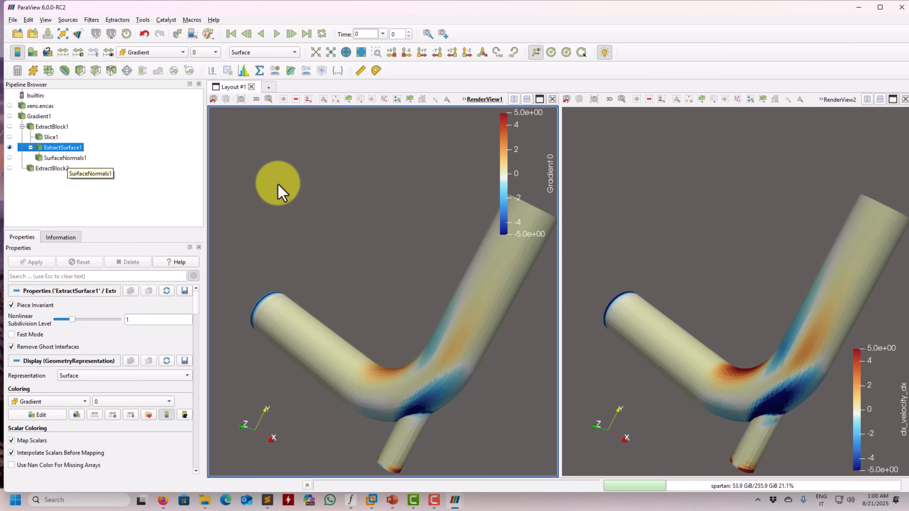
# Compare Gradient 0 with dx_velocity_dx from other angles, and x_wall_shear with Result in the other ParaView window
pyautogui.moveTo(406, 218); pyautogui.dragTo(393, 206, button='middle')
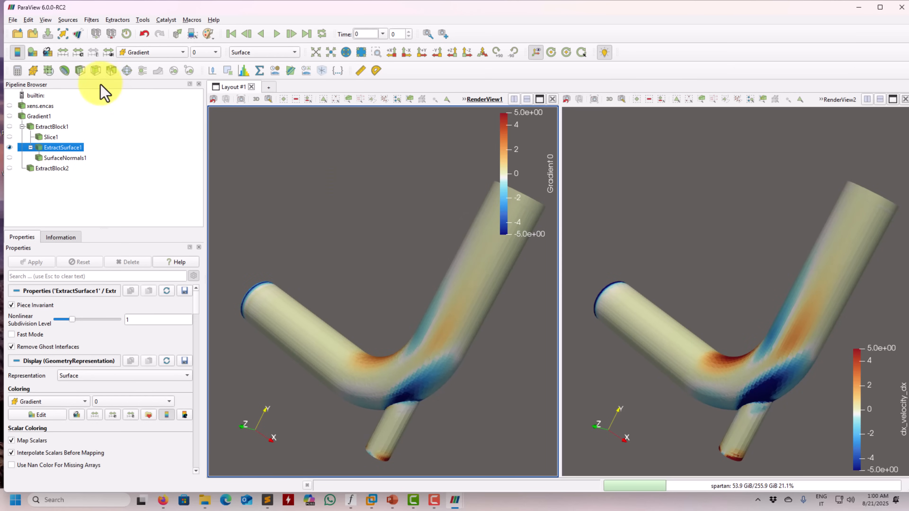
pyautogui.moveTo(297, 183); pyautogui.dragTo(271, 180)
pyautogui.moveTo(288, 254); pyautogui.dragTo(283, 215)
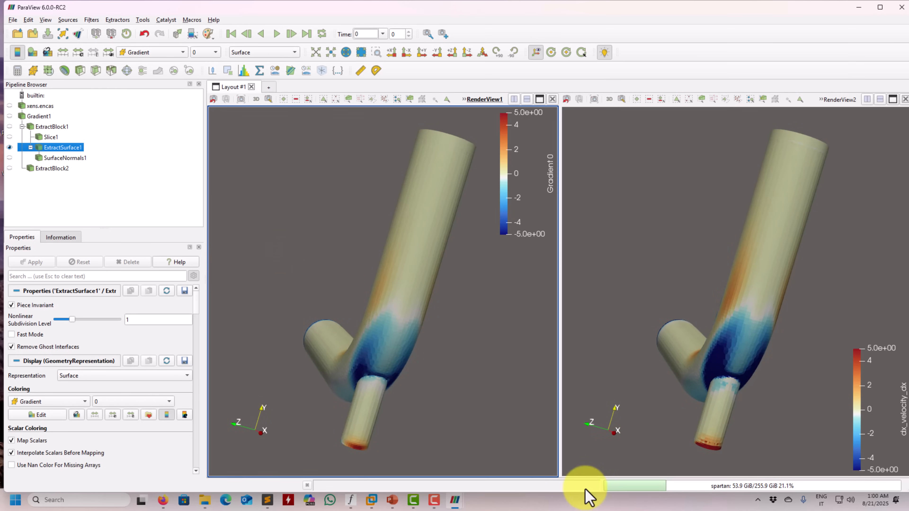
pyautogui.moveTo(460, 501)
pyautogui.click(415, 457)
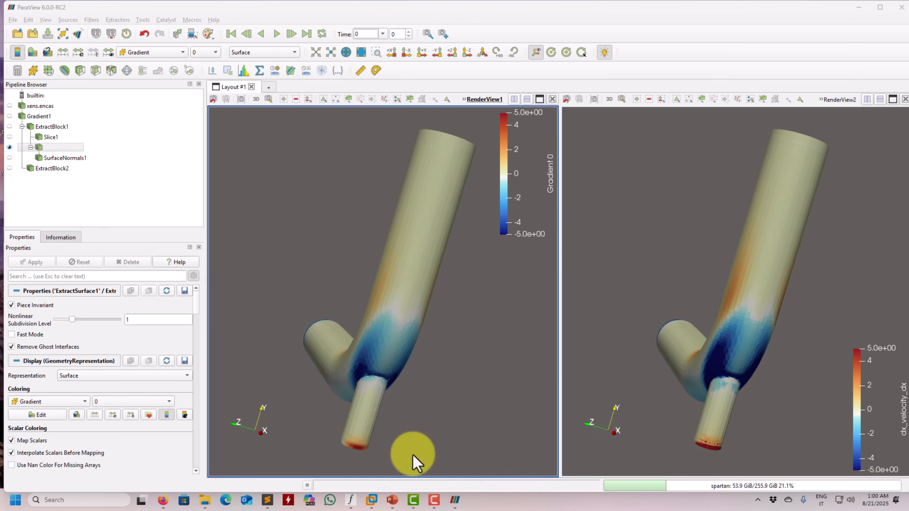
pyautogui.click(55, 147)
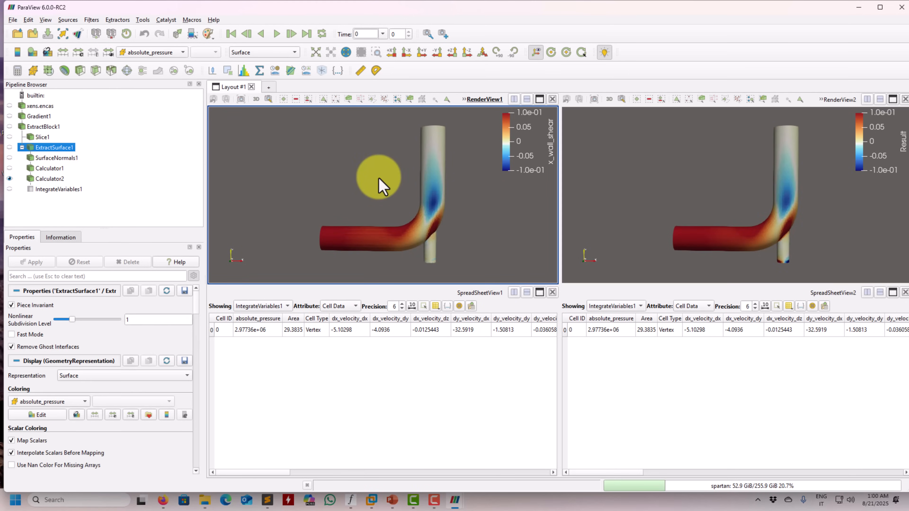
pyautogui.moveTo(380, 182); pyautogui.dragTo(344, 198)
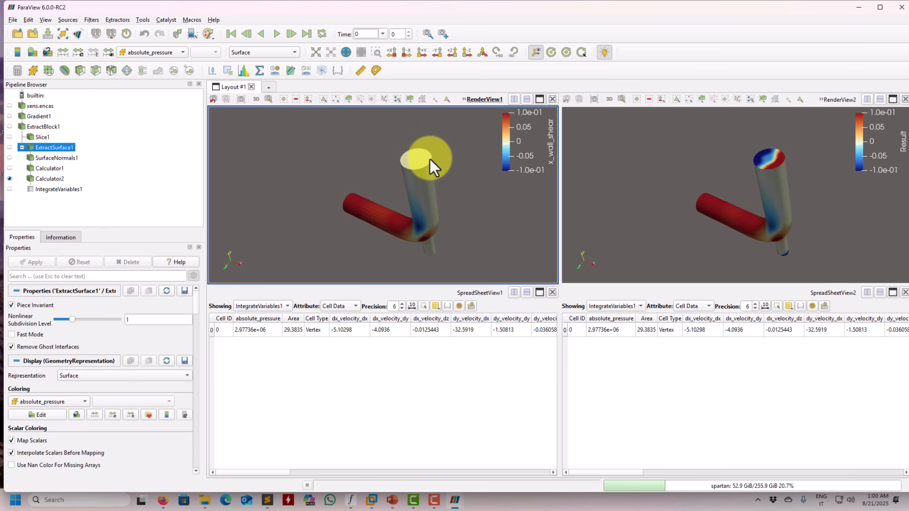
pyautogui.moveTo(417, 164); pyautogui.dragTo(359, 238)
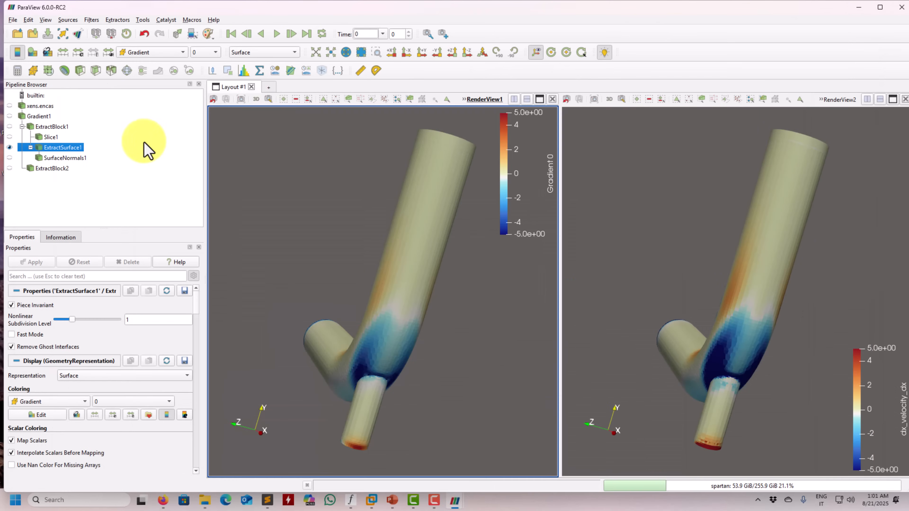
# Add a Calculator to SurfaceNormals1 using the other window's Calculator1 expression, -2*0.01*("Gradient_0"*iHat+0.5*("Gradient_1"+"Gradient_3")*jHat+0.5*("Gradient_2"+"Gradient_6")*kHat)
pyautogui.click(63, 158)
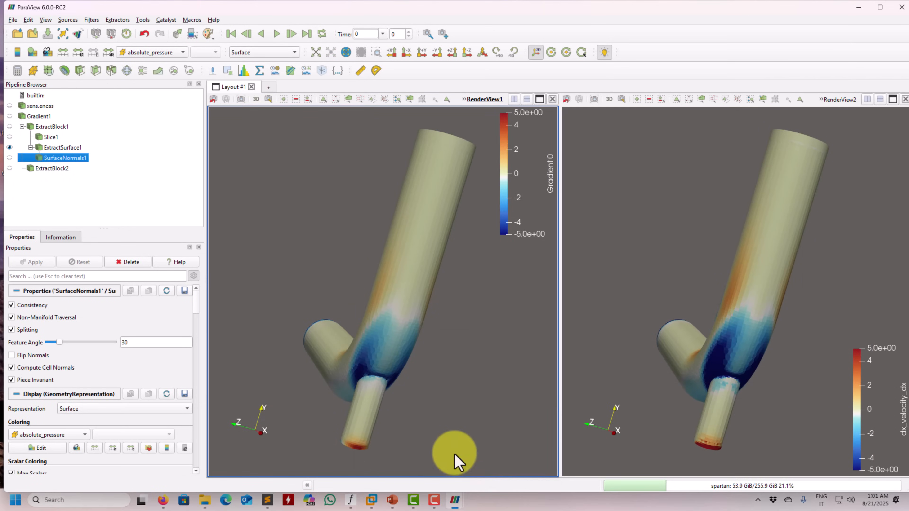
pyautogui.moveTo(450, 497)
pyautogui.click(392, 450)
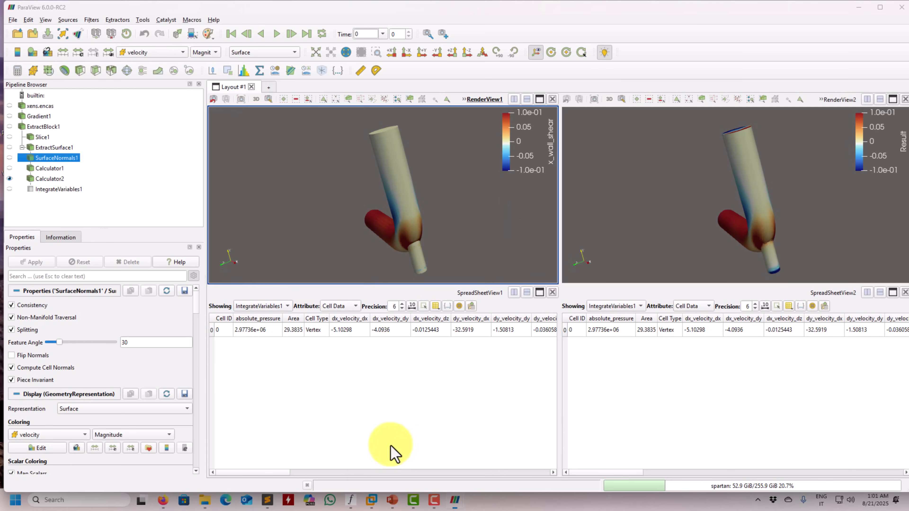
pyautogui.click(47, 168)
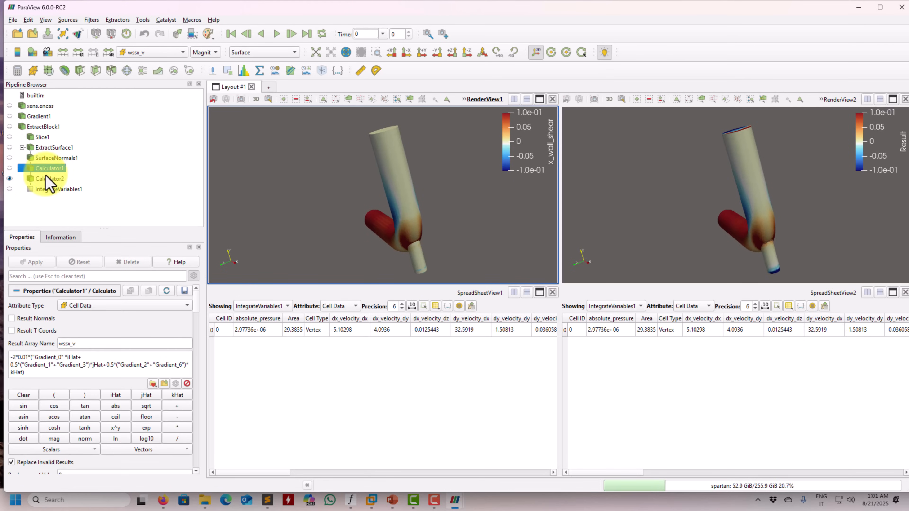
pyautogui.moveTo(26, 373); pyautogui.dragTo(2, 352)
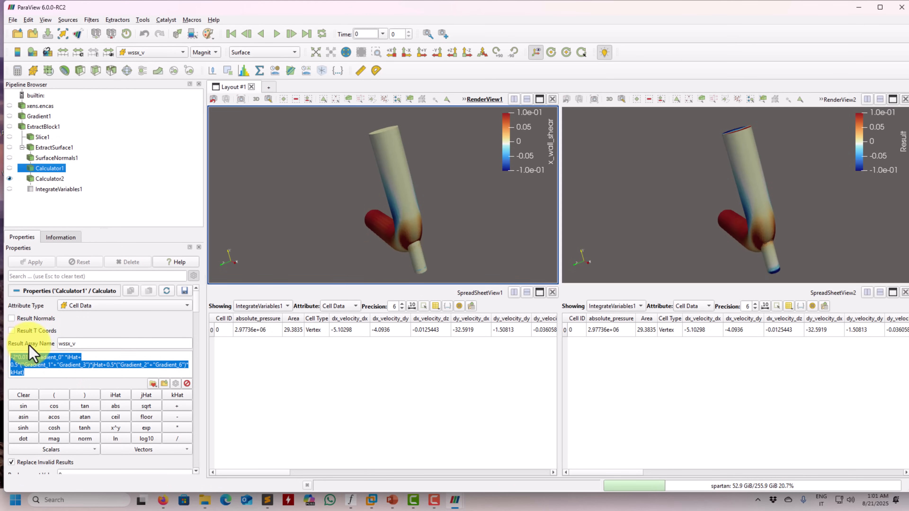
pyautogui.click(856, 7)
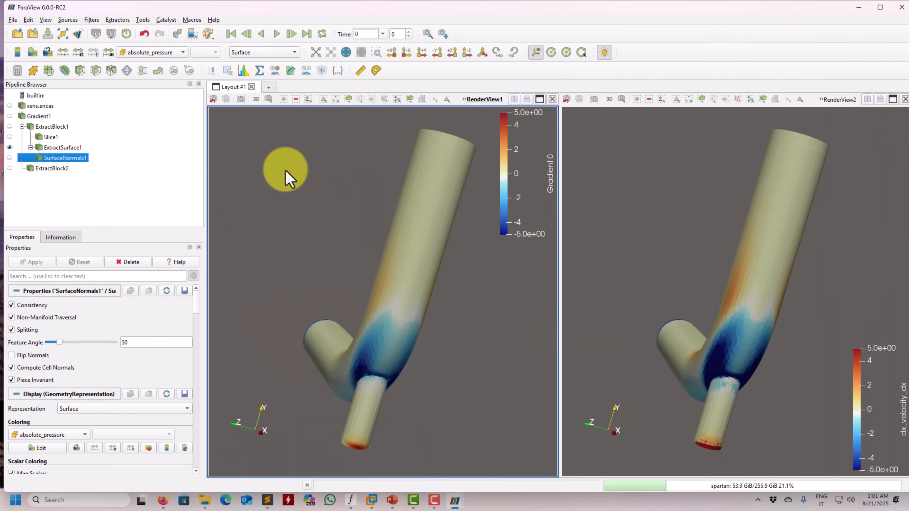
pyautogui.click(17, 71)
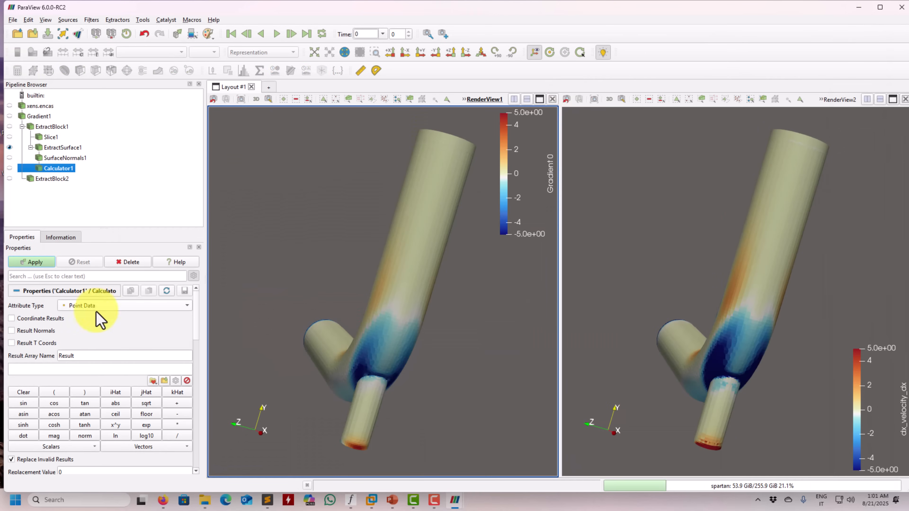
pyautogui.click(75, 368)
pyautogui.write('-2*0.01*("Gradient_0" *iHat+0.5*("Gradient_1"+"Gradient_3")*jHat+0.5*("Gradient_2"+"Gradient_6")*kHat)')
# Name the new calculator's result array wssx_v, reusing the array name from Calculator1 in the other ParaView window
pyautogui.moveTo(454, 500)
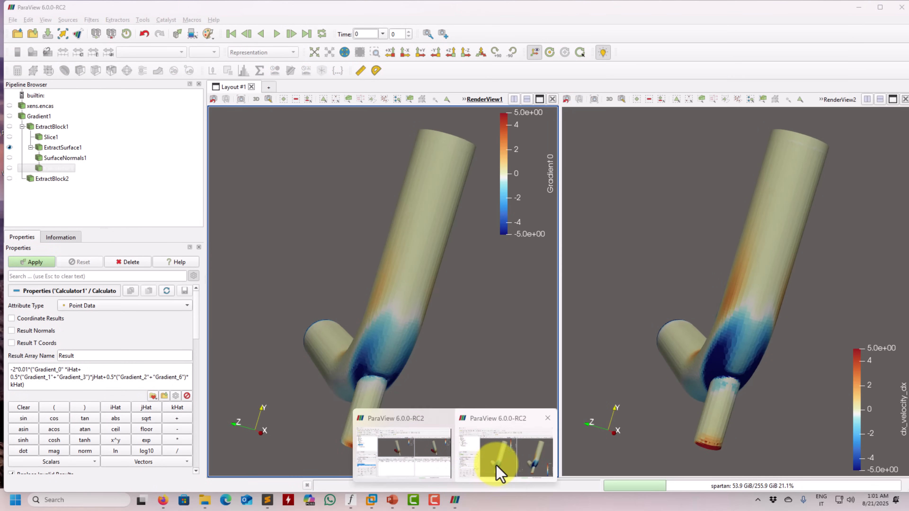
pyautogui.click(499, 473)
pyautogui.doubleClick(67, 344)
pyautogui.hotkey('ctrl', 'c')
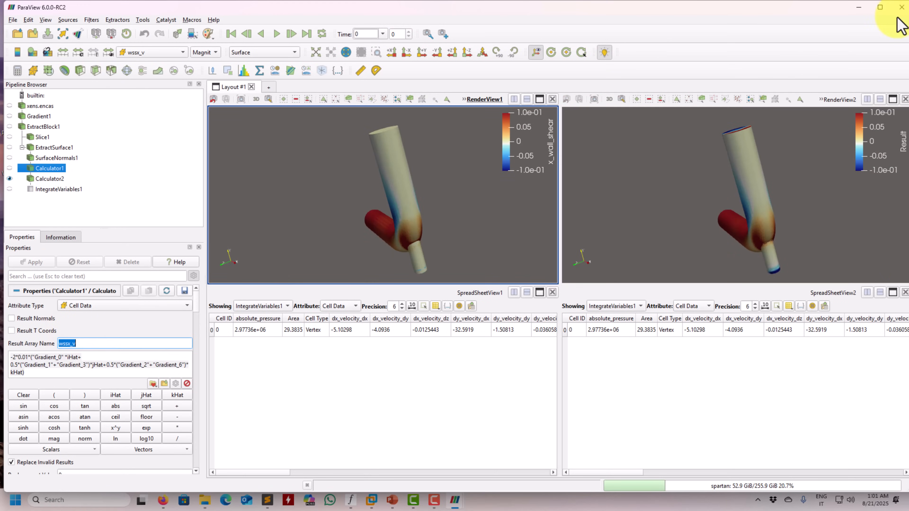
pyautogui.click(858, 8)
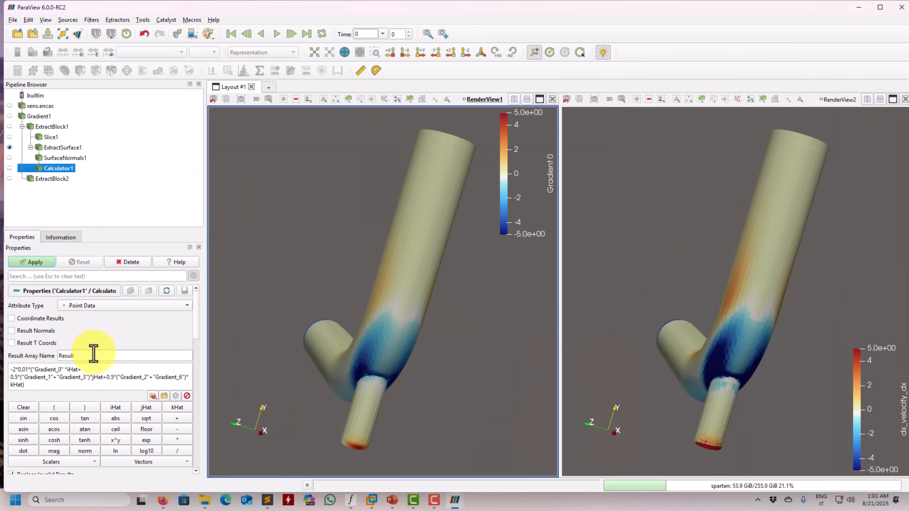
pyautogui.hotkey('ctrl', 'v')
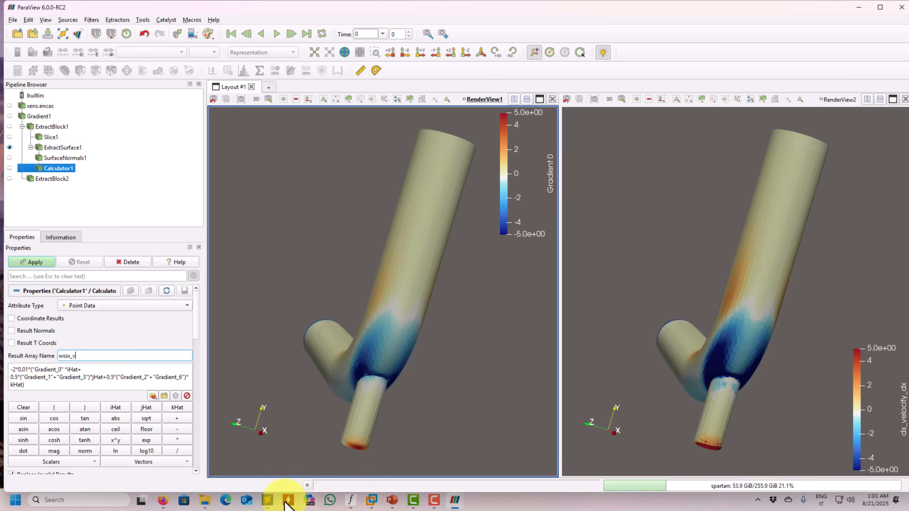
# Switch to PowerPoint and check the calculator expression against the wall shear stress formula on slide 5 of forces_moments.pptx
pyautogui.click(392, 501)
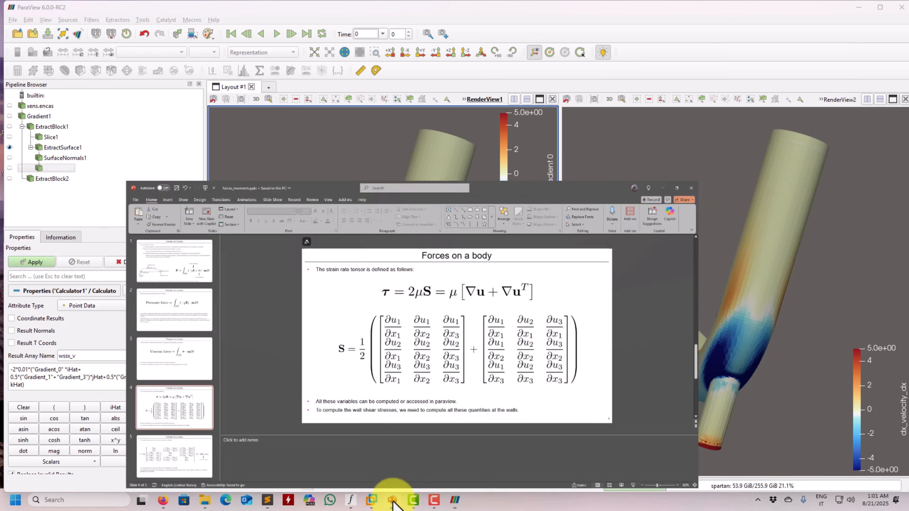
pyautogui.scroll(-1, 230, 334)
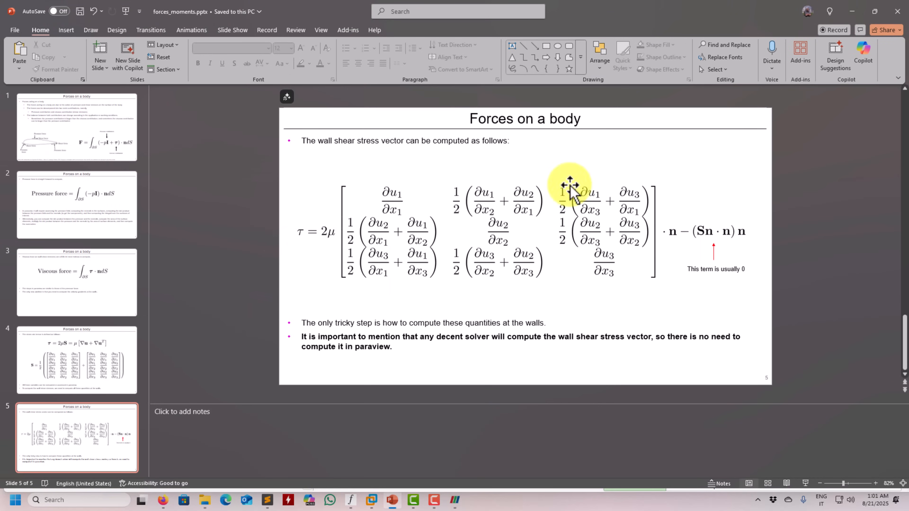
pyautogui.click(851, 11)
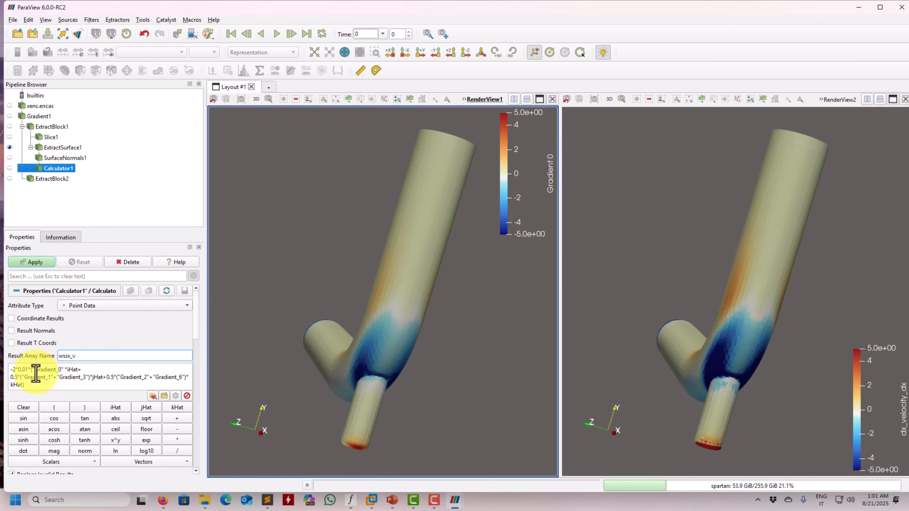
pyautogui.click(392, 500)
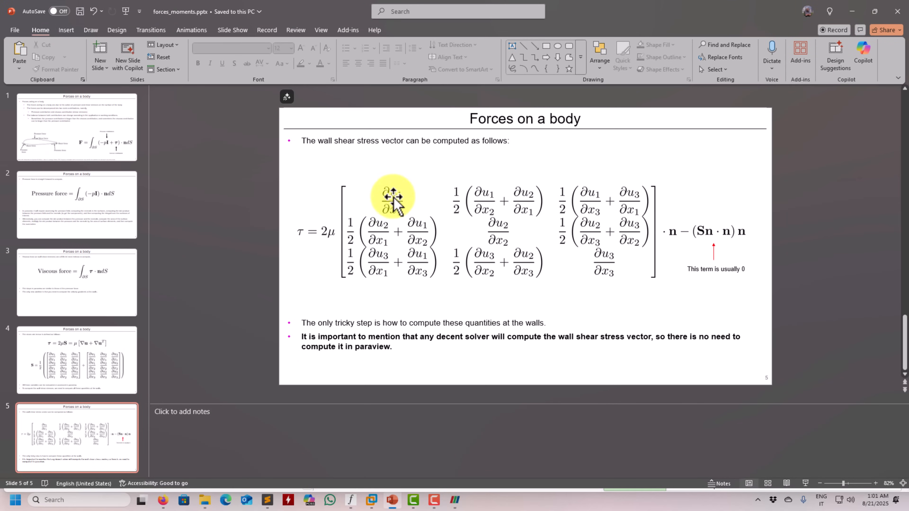
pyautogui.click(855, 10)
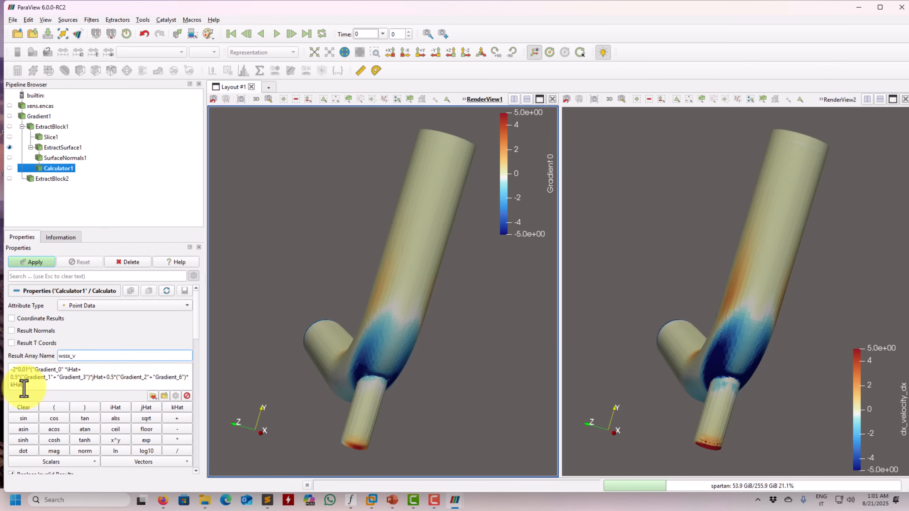
# Apply the wssx_v calculator with its attribute type set to Cell Data, and hide ExtractSurface1
pyautogui.click(45, 266)
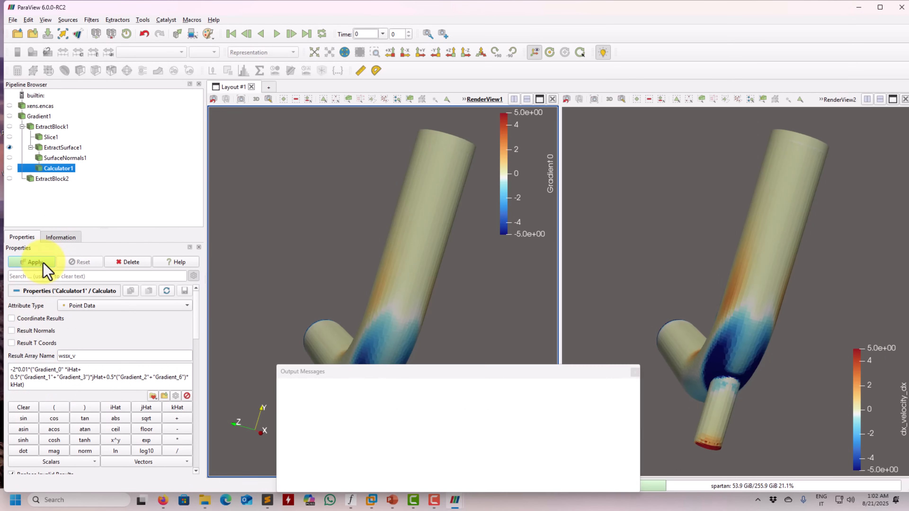
pyautogui.click(60, 158)
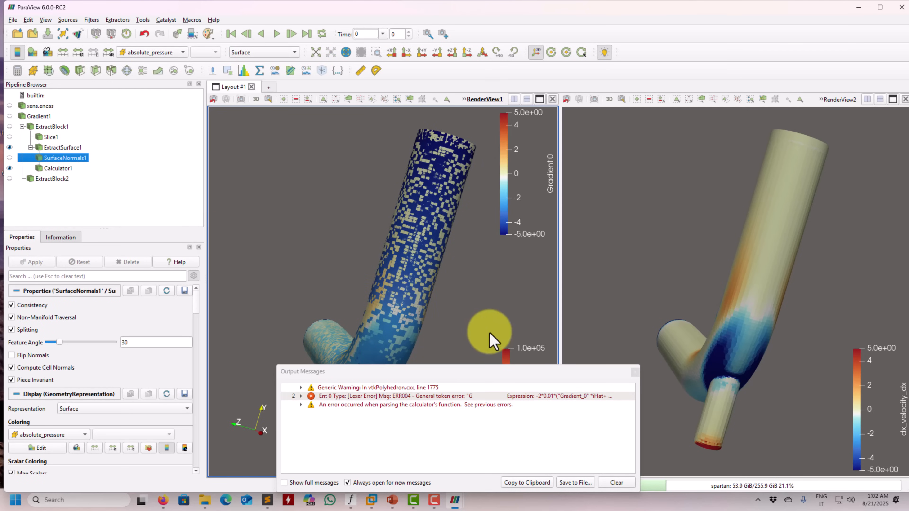
pyautogui.click(636, 372)
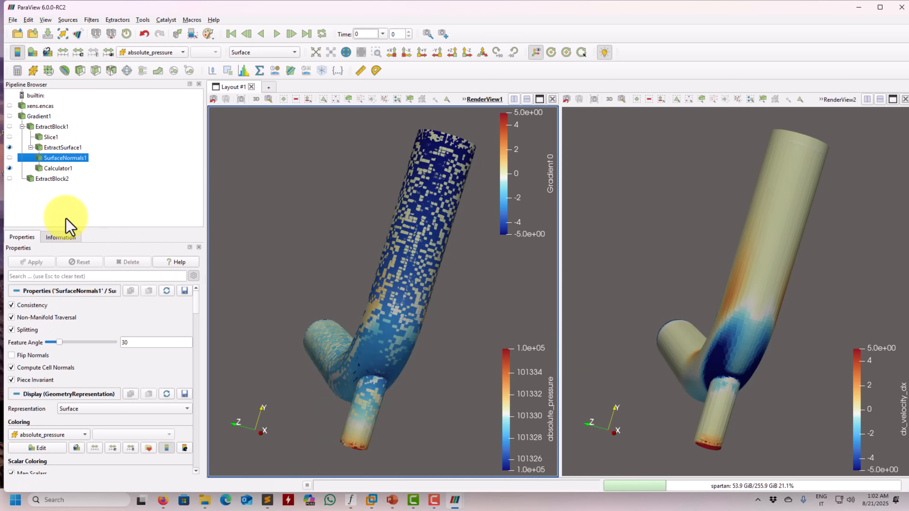
pyautogui.click(57, 168)
pyautogui.click(118, 305)
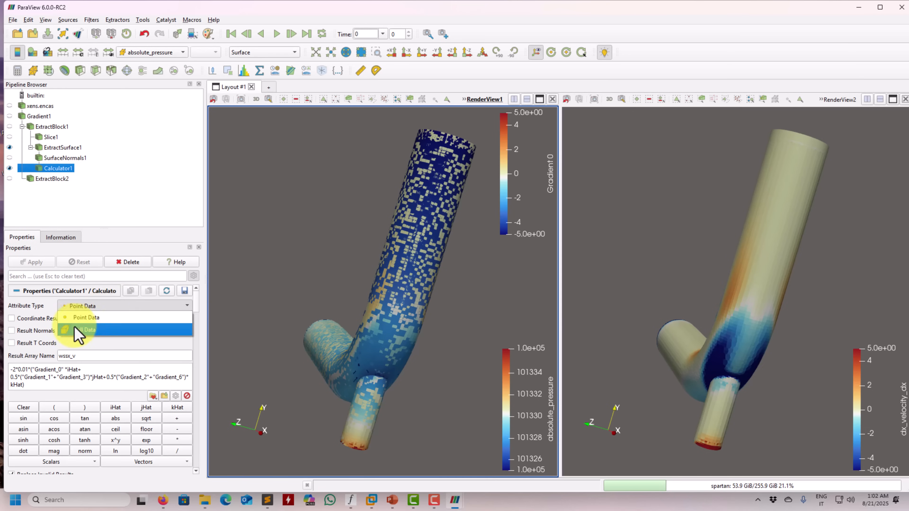
pyautogui.click(79, 330)
pyautogui.click(32, 262)
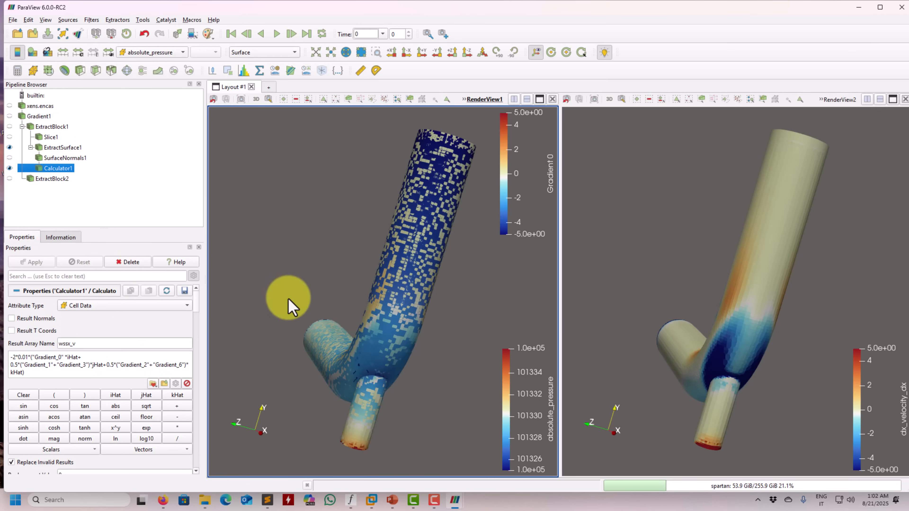
pyautogui.moveTo(289, 306); pyautogui.dragTo(171, 269)
pyautogui.click(9, 147)
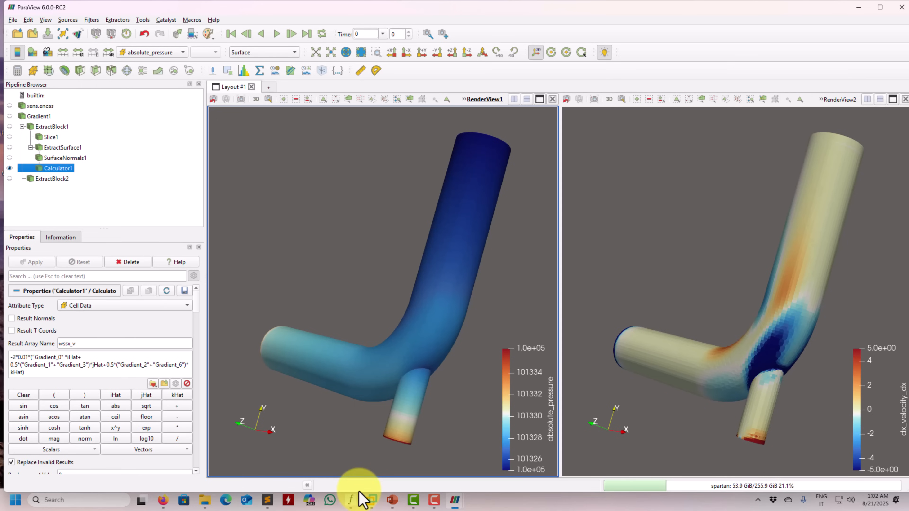
# Switch to PowerPoint to review how the normal vector multiplies the wall shear stress matrix on slide 5, and return to ParaView
pyautogui.moveTo(393, 499)
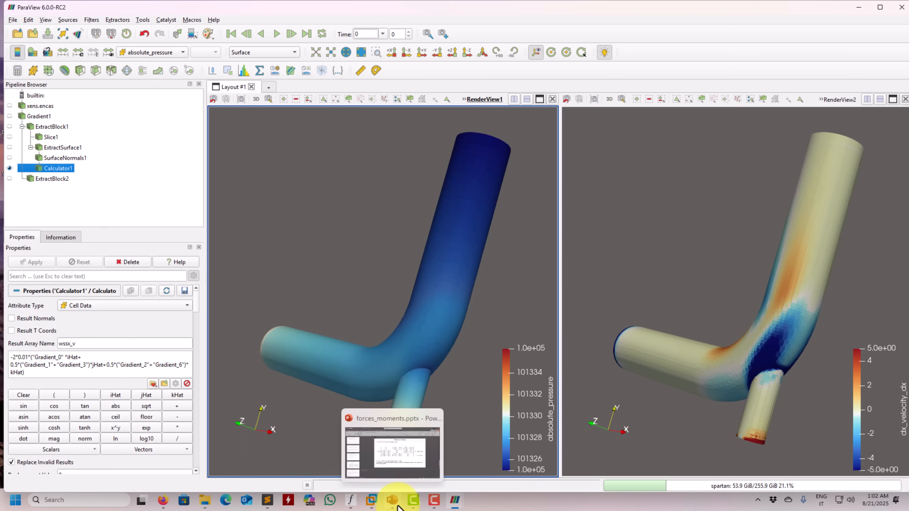
pyautogui.click(406, 470)
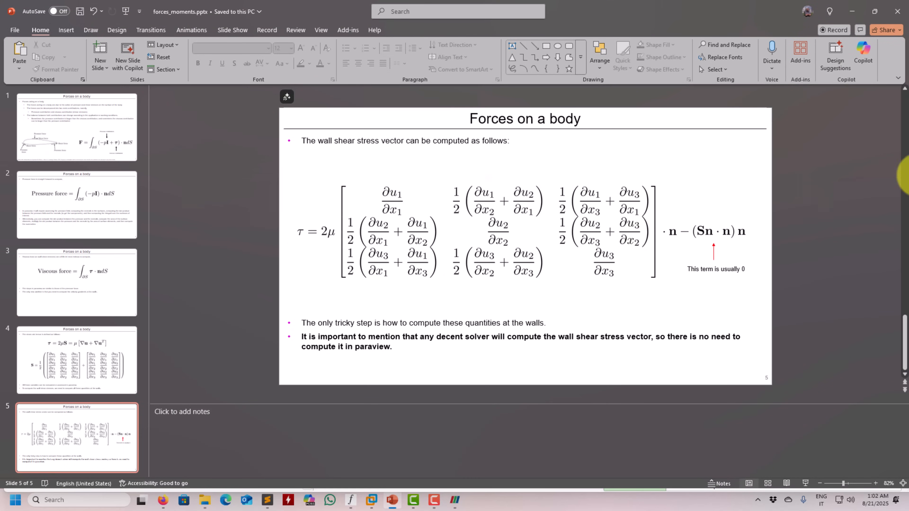
pyautogui.click(874, 11)
pyautogui.click(744, 65)
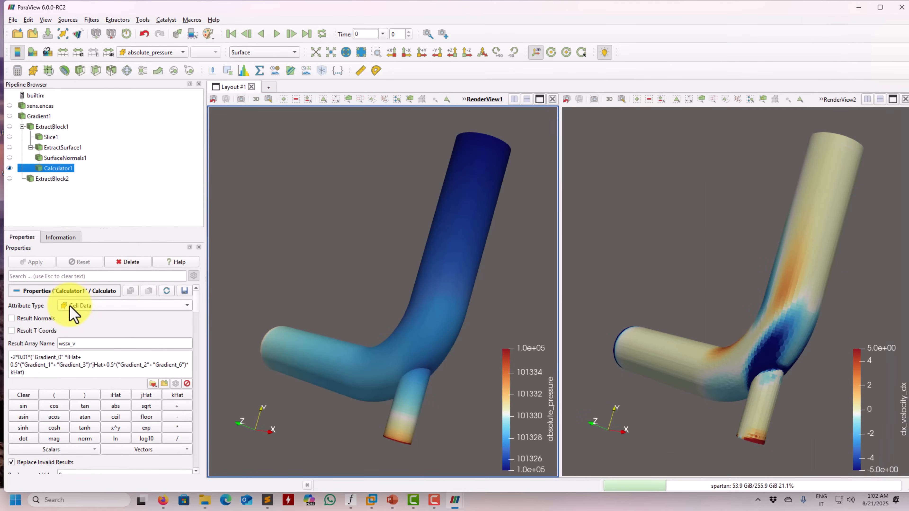
# Add a Calculator to Calculator1 with the expression 2*dot(wssx_v,Normals), consulting Calculator2 in the other ParaView window
pyautogui.click(18, 68)
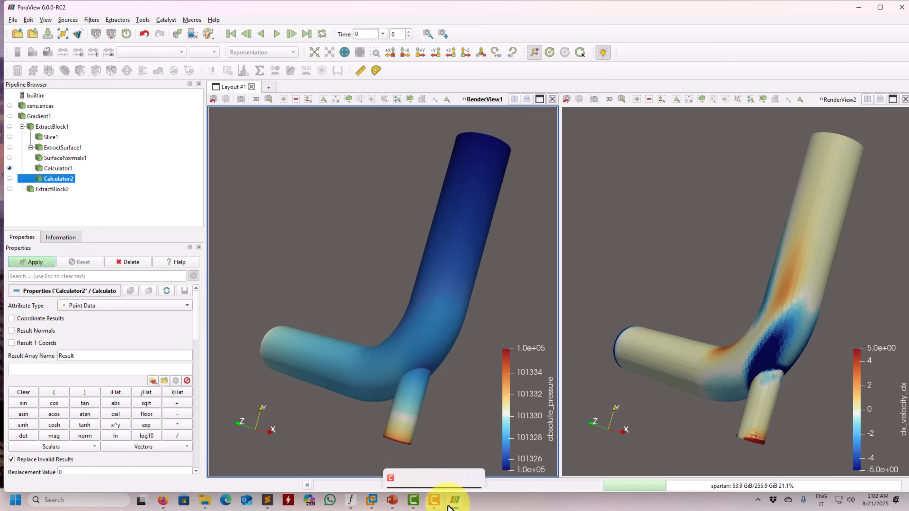
pyautogui.moveTo(452, 498)
pyautogui.click(432, 471)
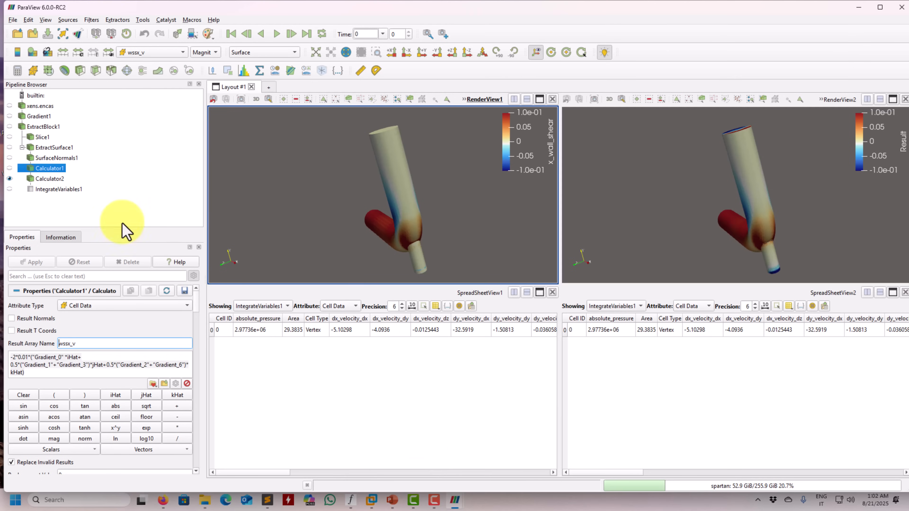
pyautogui.click(36, 179)
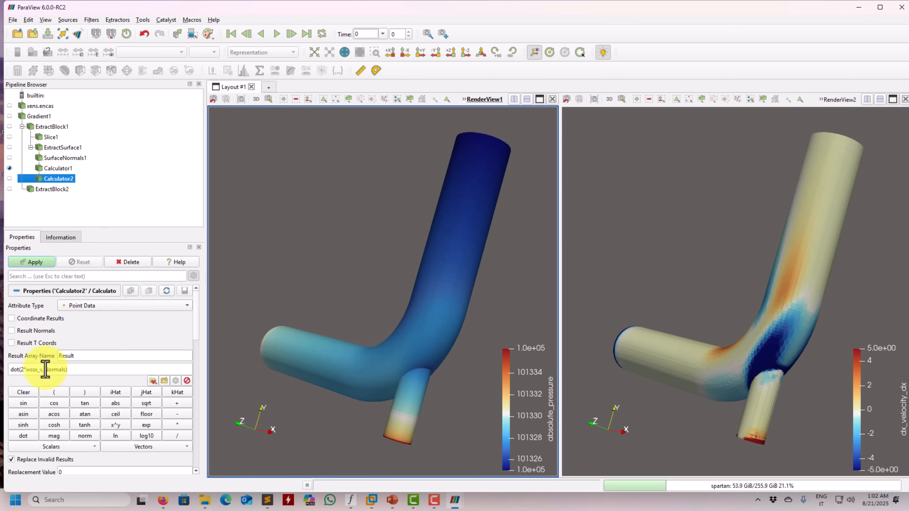
pyautogui.moveTo(44, 370); pyautogui.dragTo(63, 370)
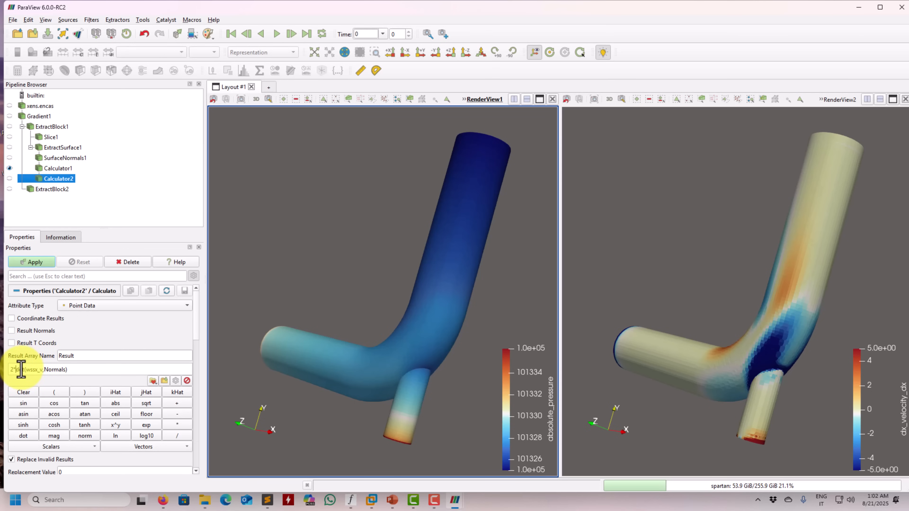
# Set the new calculator's attribute type to Cell Data, close the output messages and apply it
pyautogui.click(42, 267)
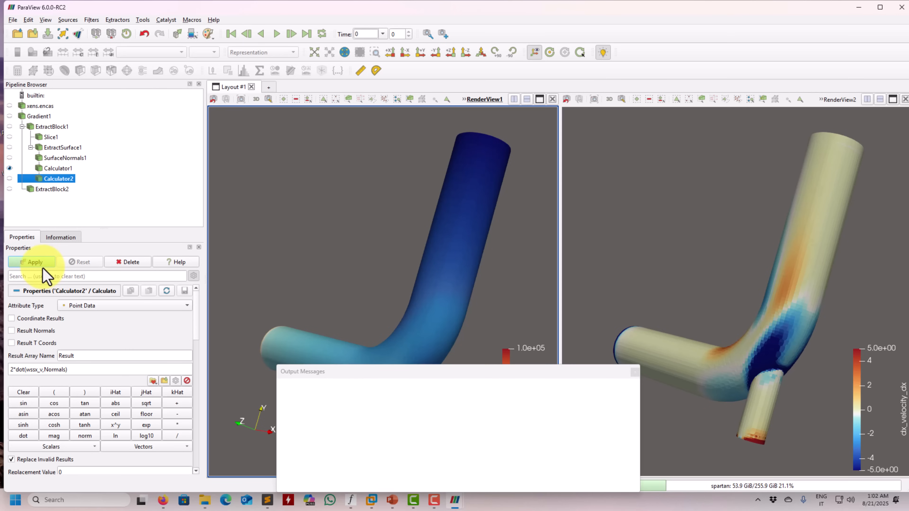
pyautogui.click(125, 313)
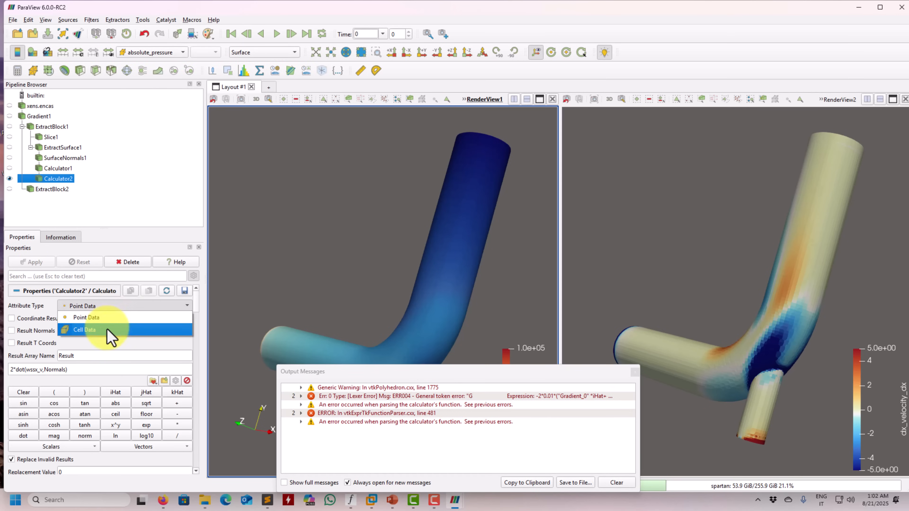
pyautogui.click(107, 324)
pyautogui.click(634, 372)
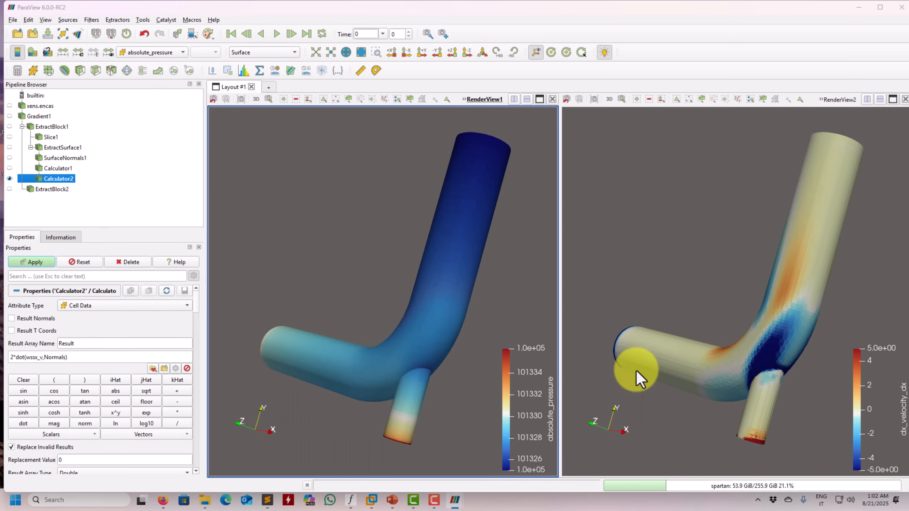
pyautogui.click(36, 263)
# Color Calculator2 in RenderView1 by the Result array
pyautogui.moveTo(321, 260); pyautogui.dragTo(312, 257)
pyautogui.moveTo(275, 159); pyautogui.dragTo(290, 203)
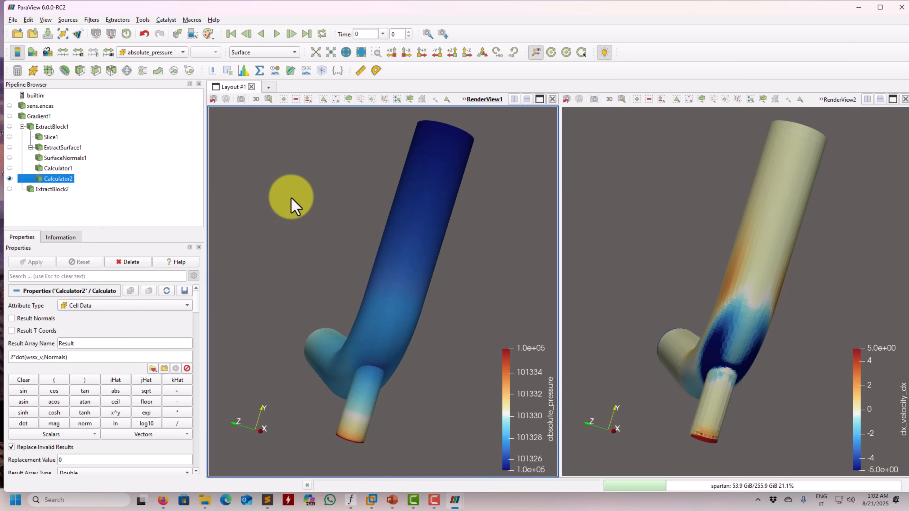
pyautogui.click(156, 53)
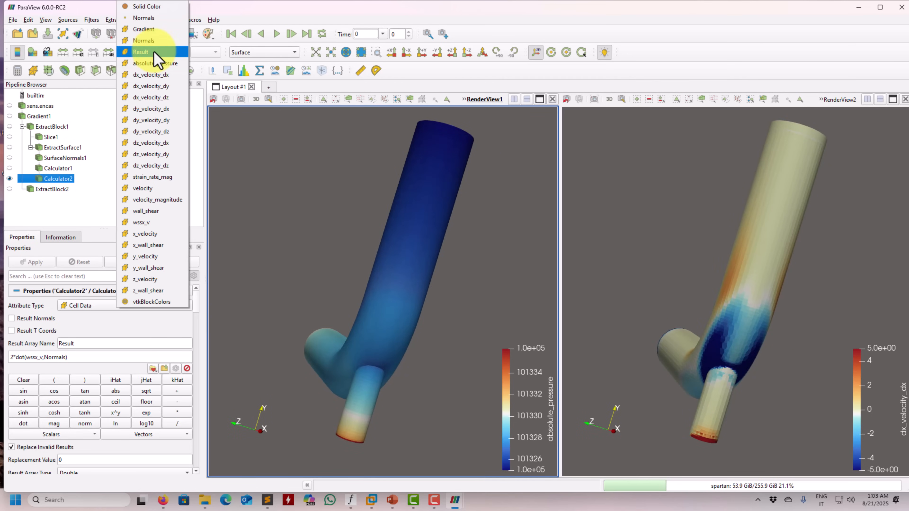
pyautogui.click(155, 53)
pyautogui.moveTo(294, 249); pyautogui.dragTo(222, 186)
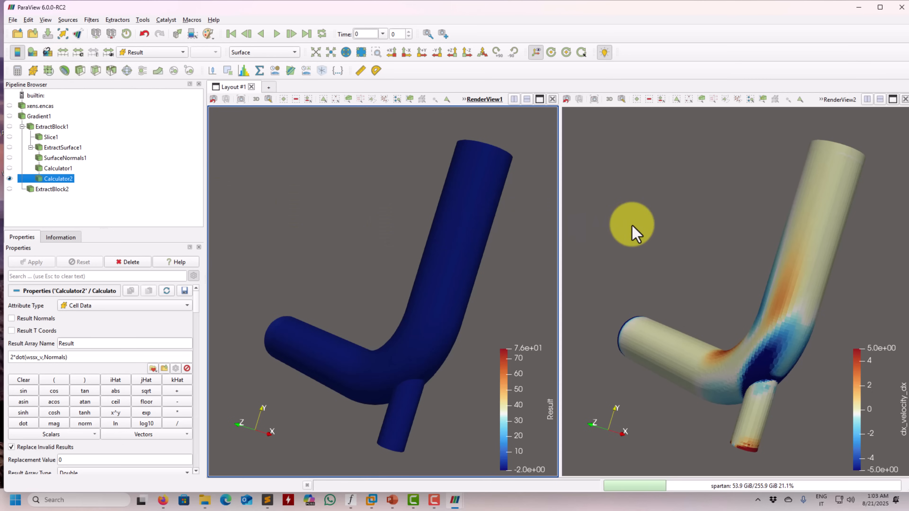
# Show Calculator2 in RenderView2 and hide ExtractSurface1 there
pyautogui.click(632, 226)
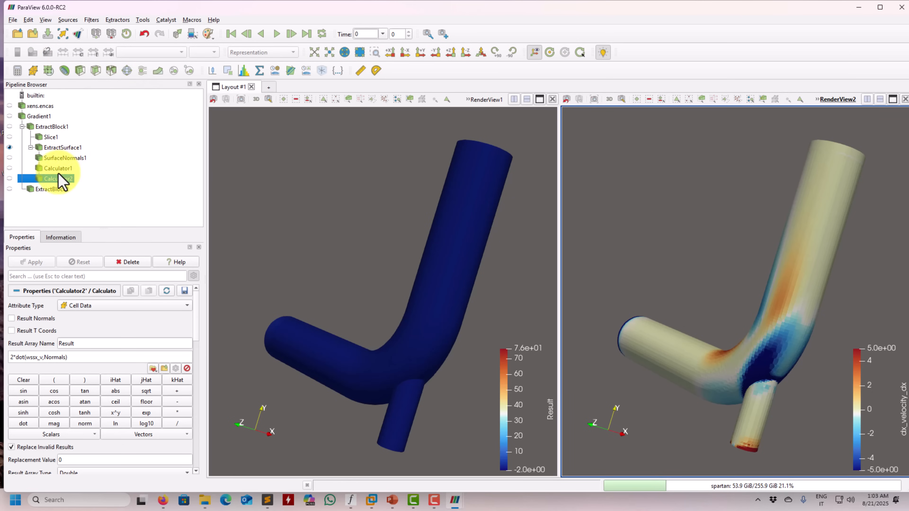
pyautogui.click(9, 179)
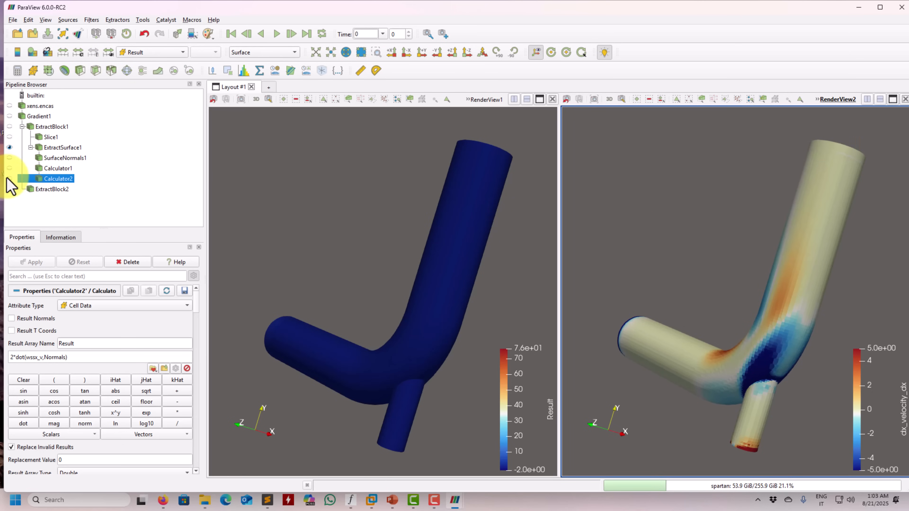
pyautogui.click(10, 147)
pyautogui.moveTo(708, 231); pyautogui.dragTo(682, 237)
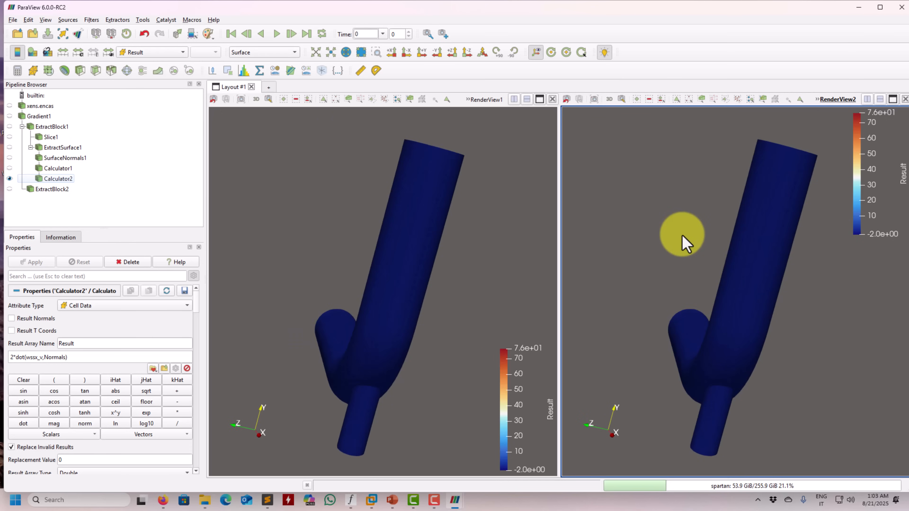
# Color Calculator2 in RenderView2 by x_wall_shear and set its color range from -0.1 to 0.1
pyautogui.click(163, 53)
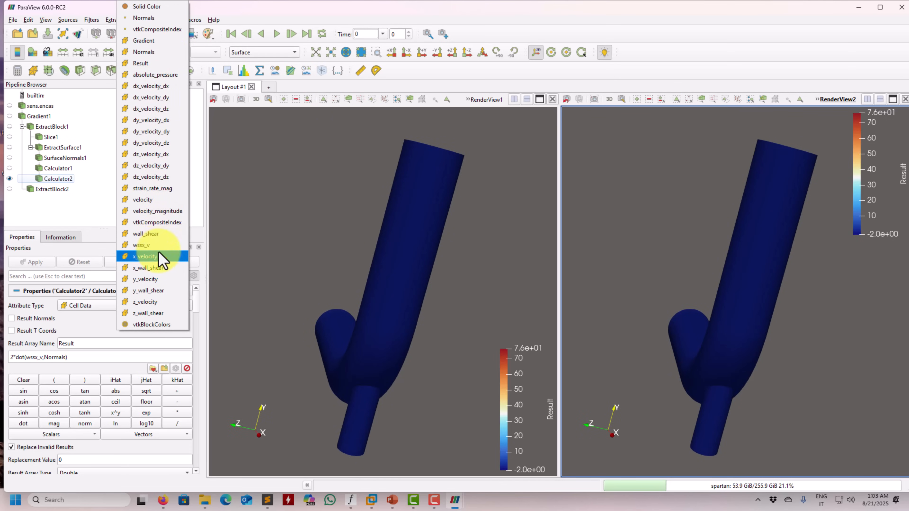
pyautogui.click(161, 268)
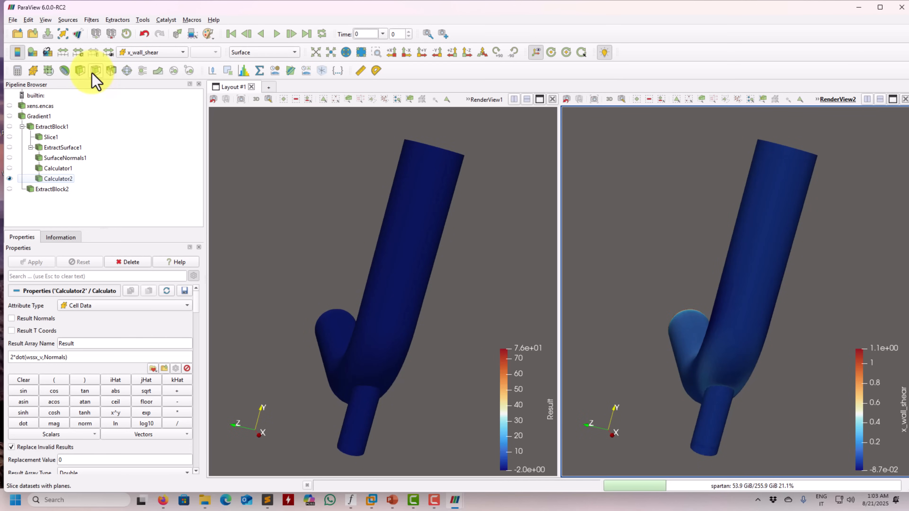
pyautogui.click(79, 52)
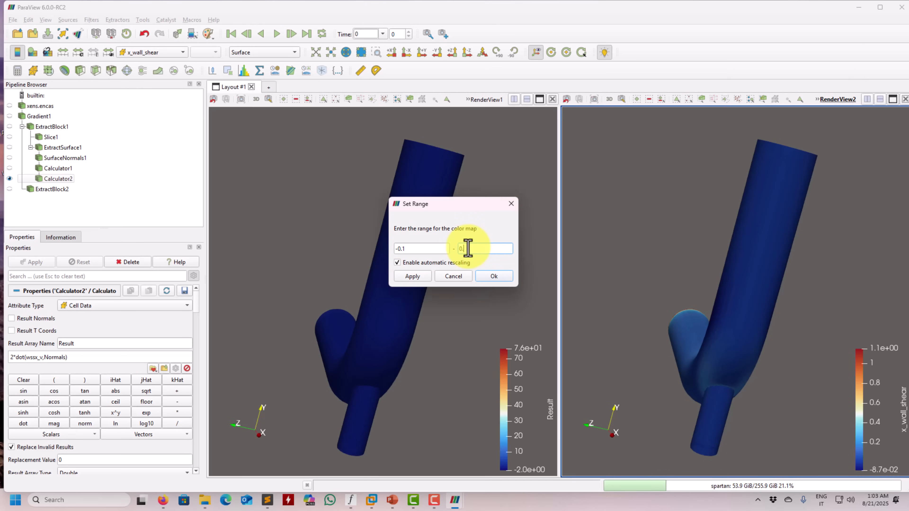
pyautogui.write('1')
pyautogui.press('Return')
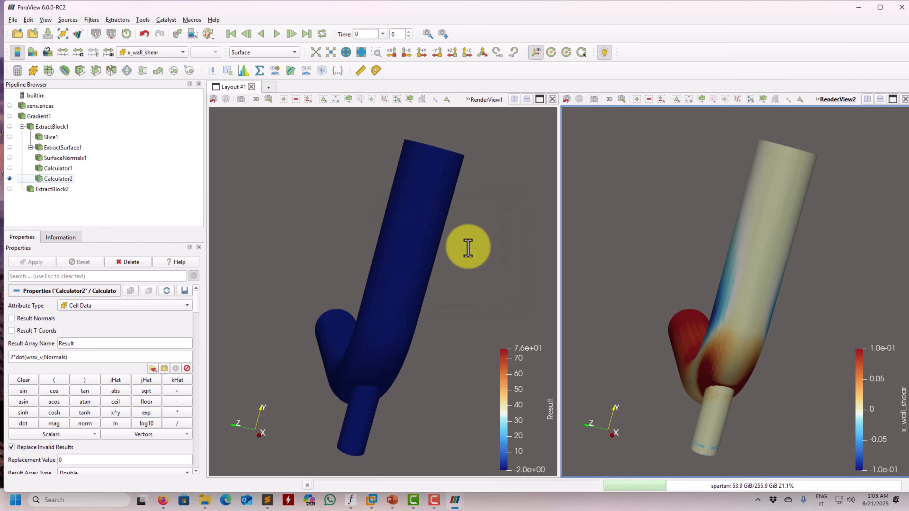
# Set the Result color range in RenderView1 from -0.1 to 0.1 and compare it with x_wall_shear around the small inlet pipe
pyautogui.click(296, 254)
pyautogui.click(78, 52)
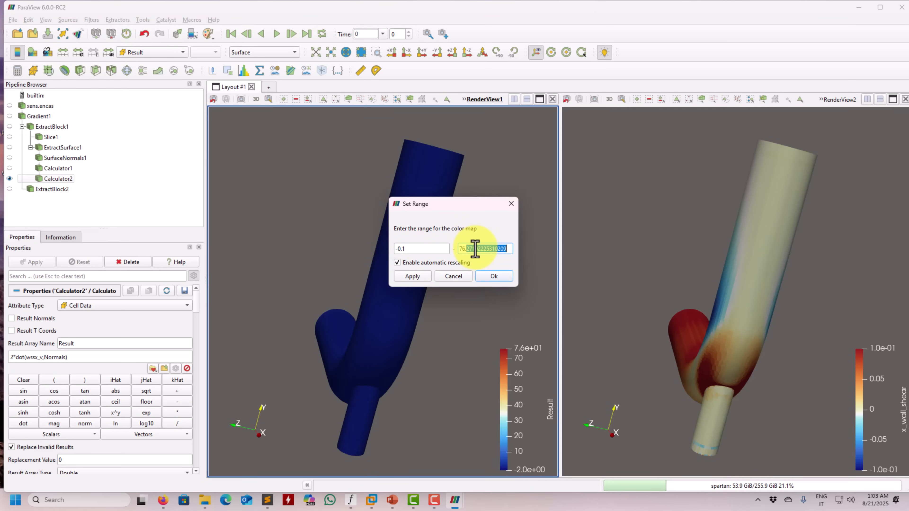
pyautogui.write('0.1')
pyautogui.press('Return')
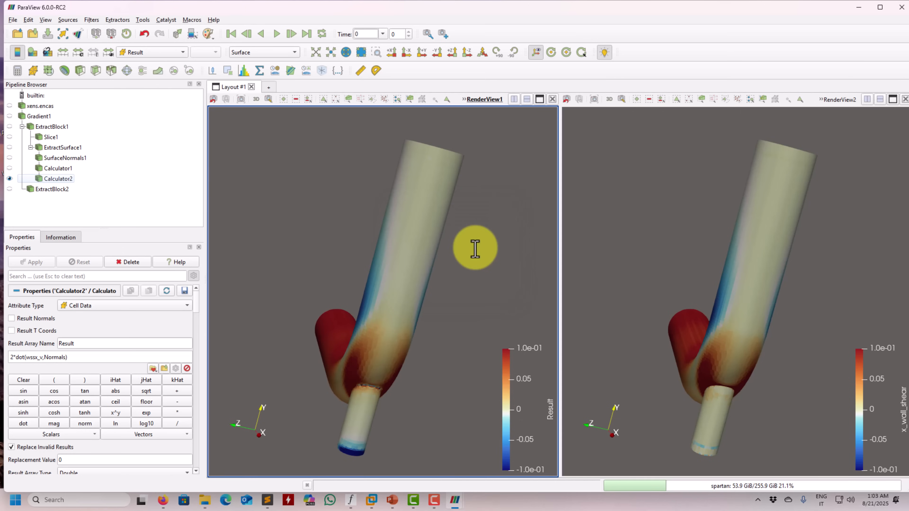
pyautogui.moveTo(471, 247); pyautogui.dragTo(432, 261)
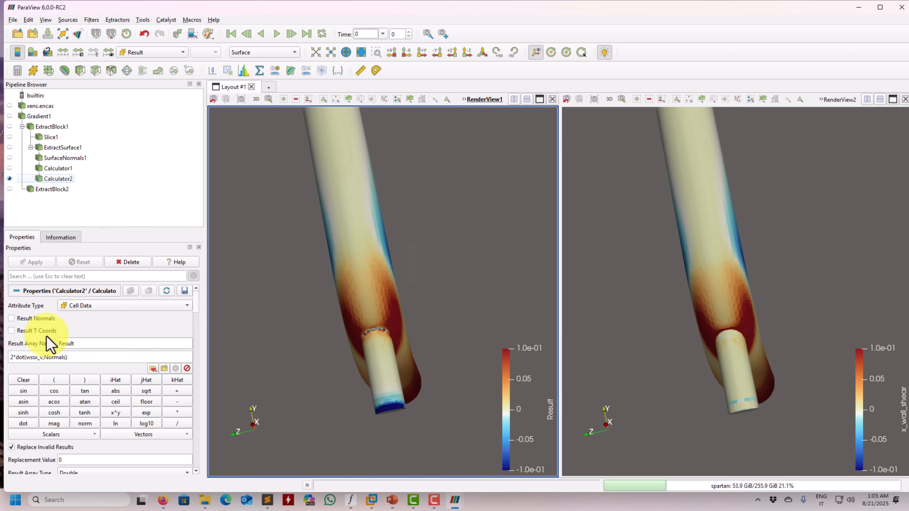
# Change the factor in Calculator2's expression to 1, giving 1*dot(wssx_v,Normals), and apply it
pyautogui.click(12, 358)
pyautogui.write('1')
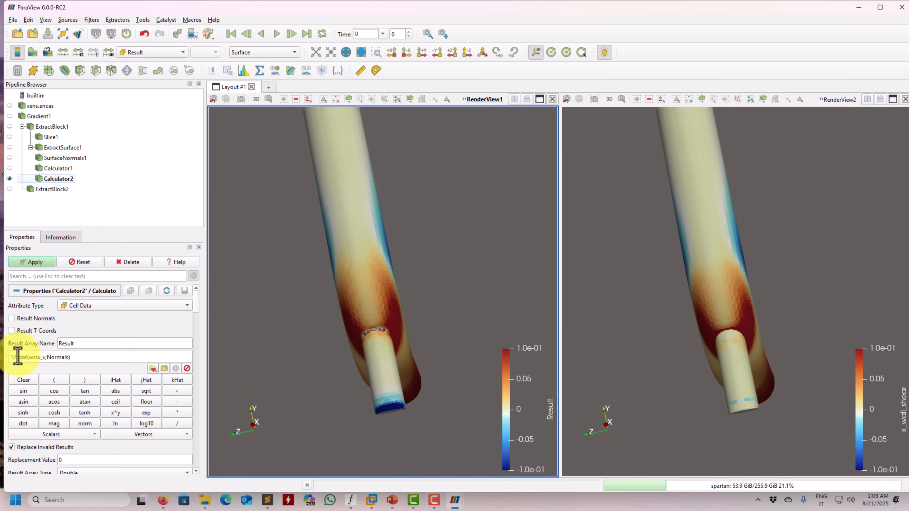
pyautogui.write('1')
pyautogui.click(36, 266)
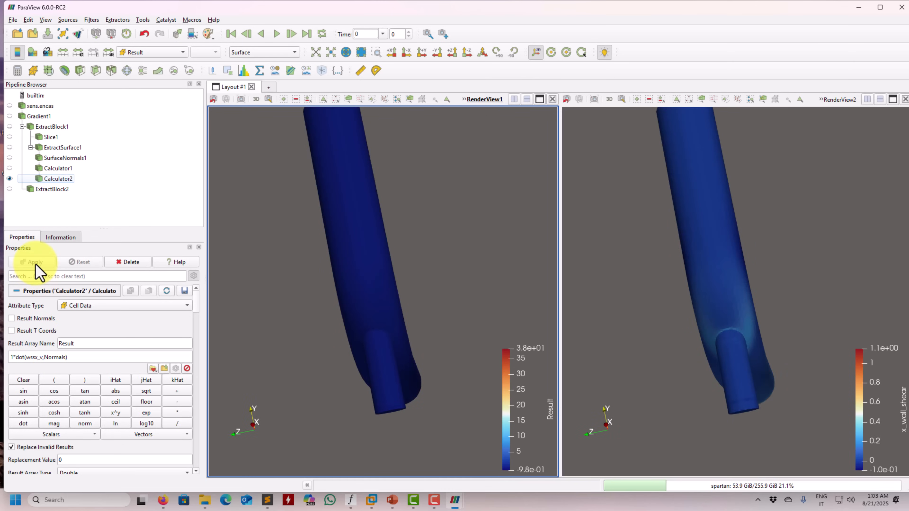
# Rescale the Result color map in RenderView1 from -0.1 to 0.1 with automatic rescaling disabled
pyautogui.click(78, 52)
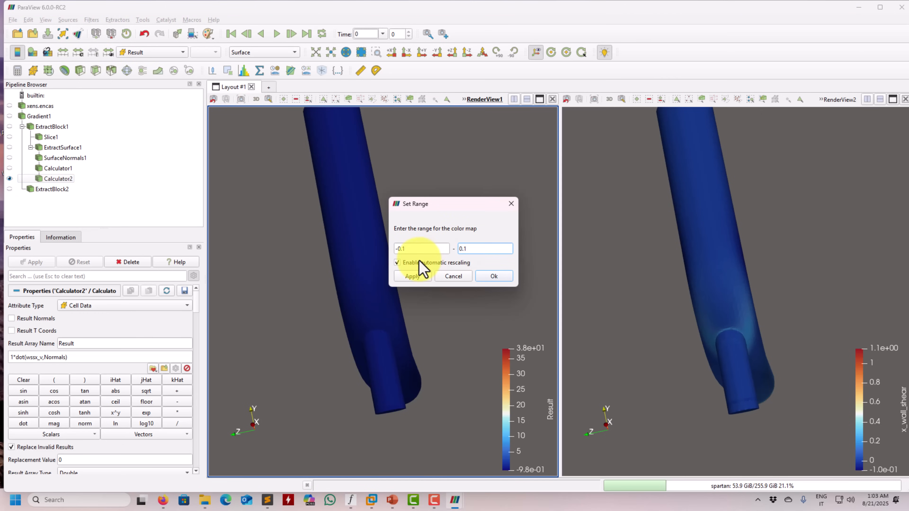
pyautogui.click(413, 276)
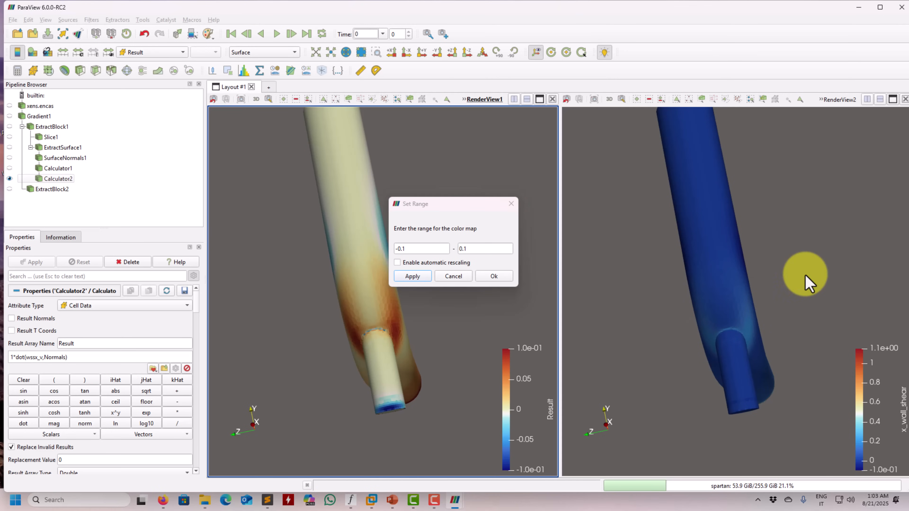
pyautogui.click(511, 204)
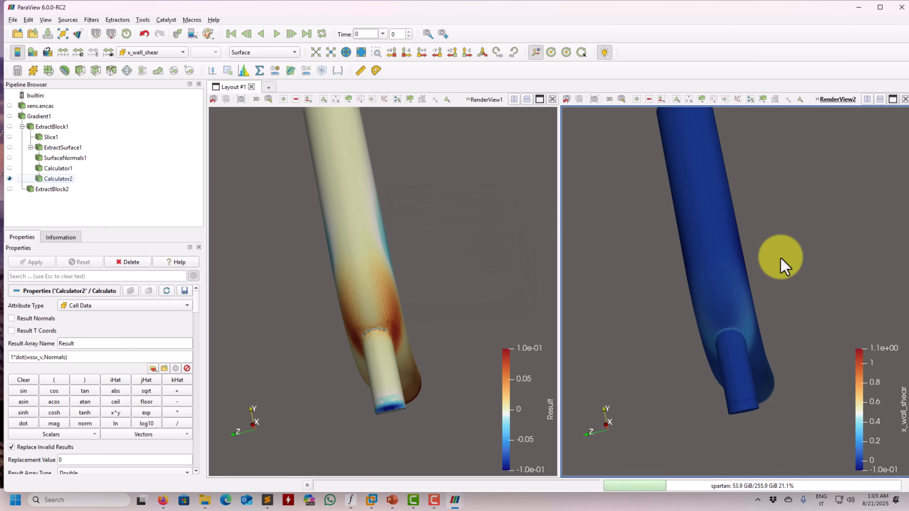
# Rescale the x_wall_shear color map in RenderView2 from -0.1 to 0.1 with automatic rescaling disabled
pyautogui.click(783, 263)
pyautogui.click(77, 53)
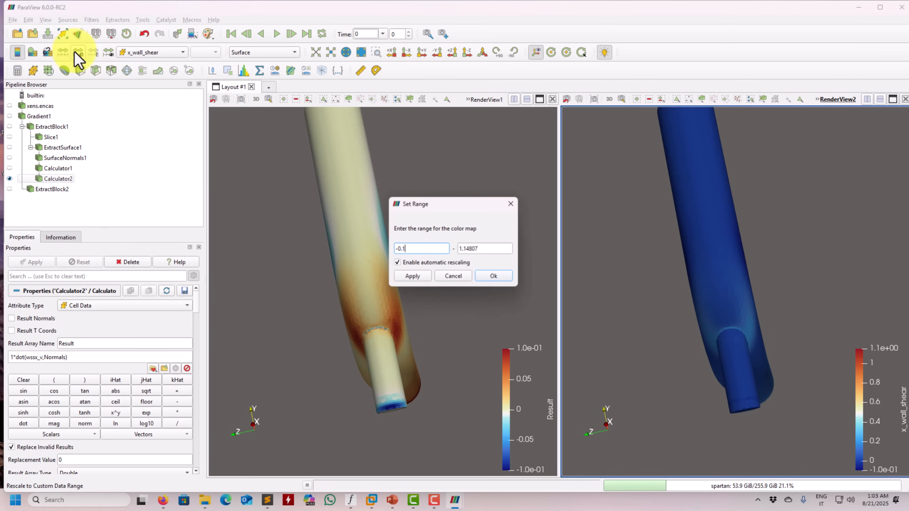
pyautogui.write('-0.1')
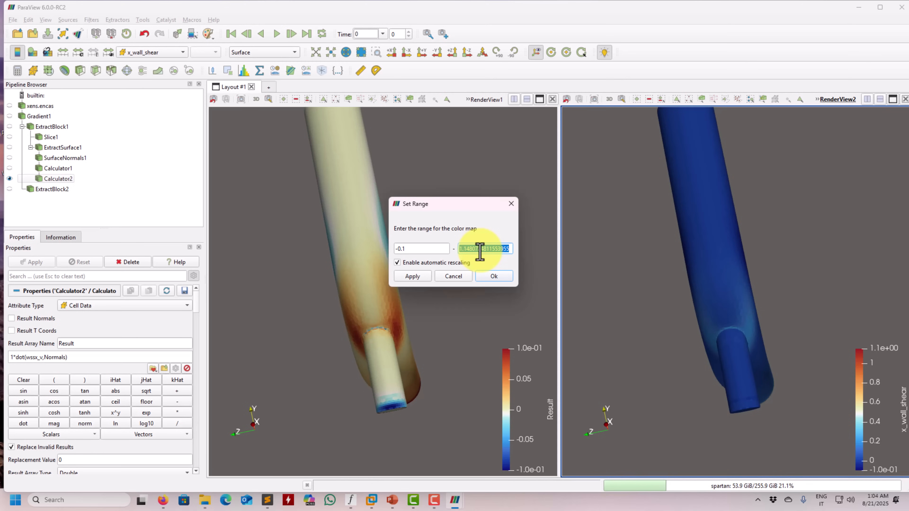
pyautogui.click(397, 262)
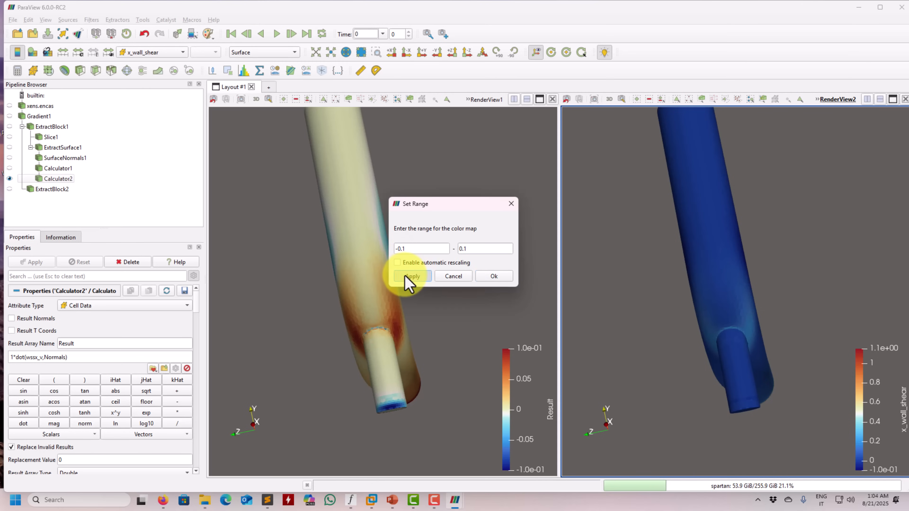
pyautogui.click(412, 276)
pyautogui.click(495, 277)
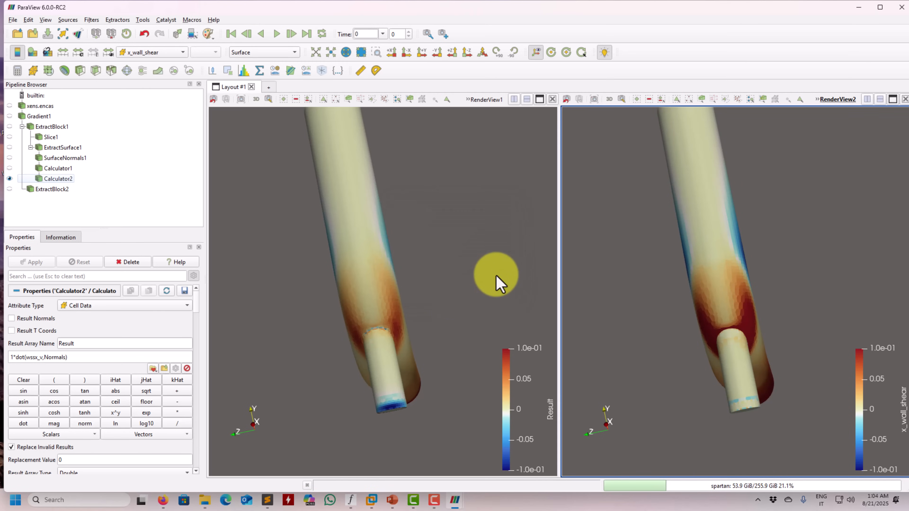
# Compare both wall shear plots around the elbow, and set Calculator2's expression back to 2*dot(wssx_v,Normals) and apply it
pyautogui.moveTo(497, 278); pyautogui.dragTo(461, 245)
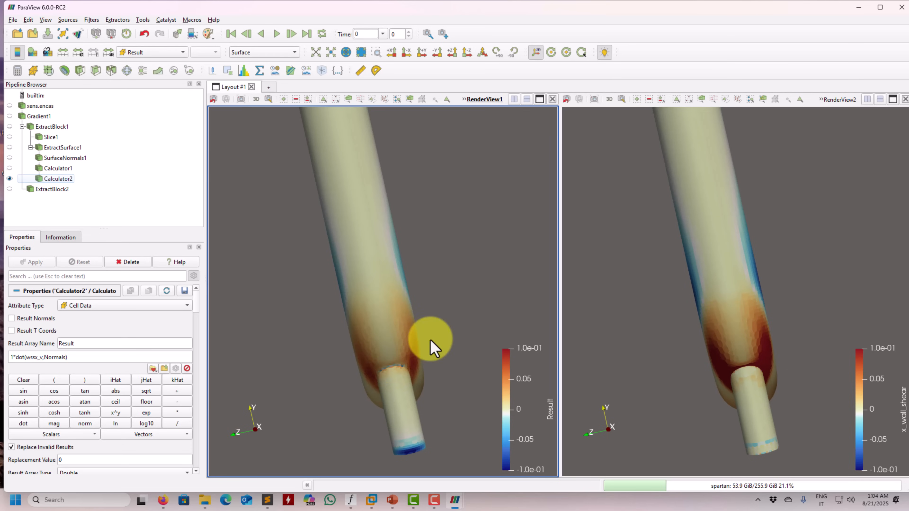
pyautogui.moveTo(430, 345); pyautogui.dragTo(374, 333)
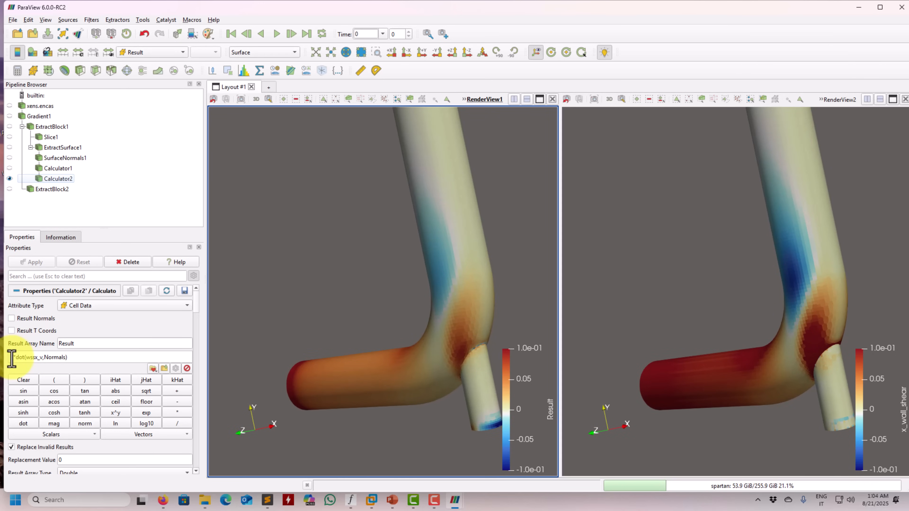
pyautogui.click(31, 263)
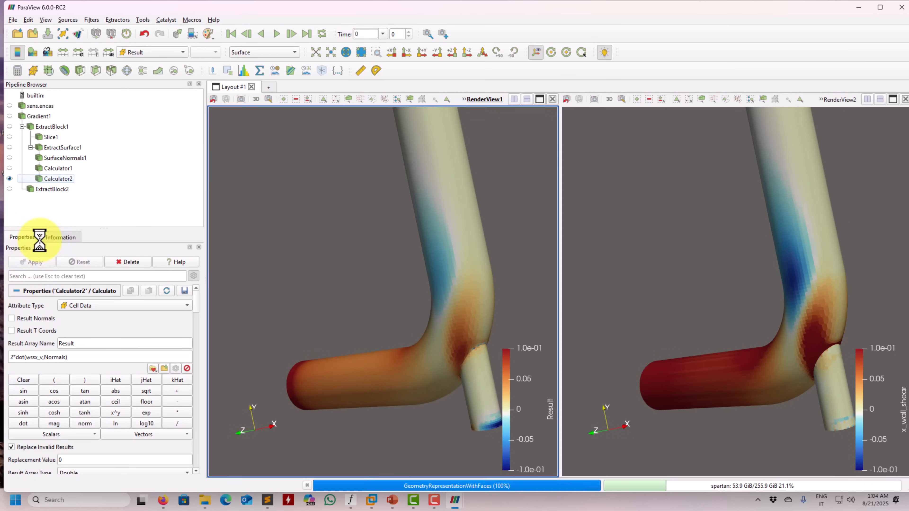
# Apply Calculator1's wssx_v expression without its leading minus sign, and restore the minus sign and reapply
pyautogui.click(59, 168)
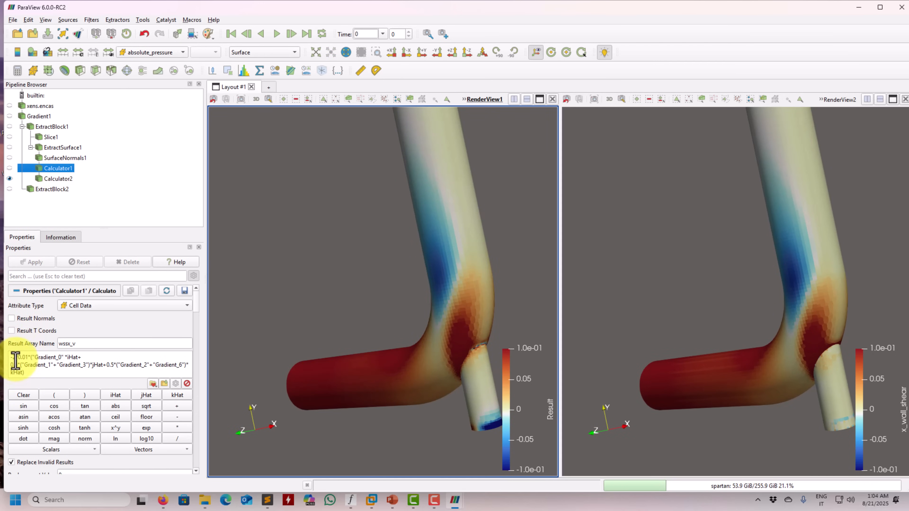
pyautogui.press('BackSpace')
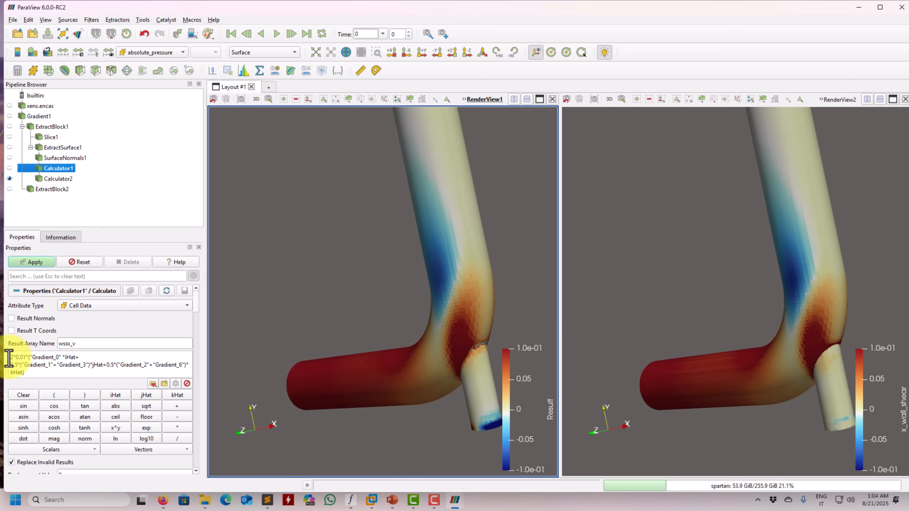
pyautogui.click(42, 261)
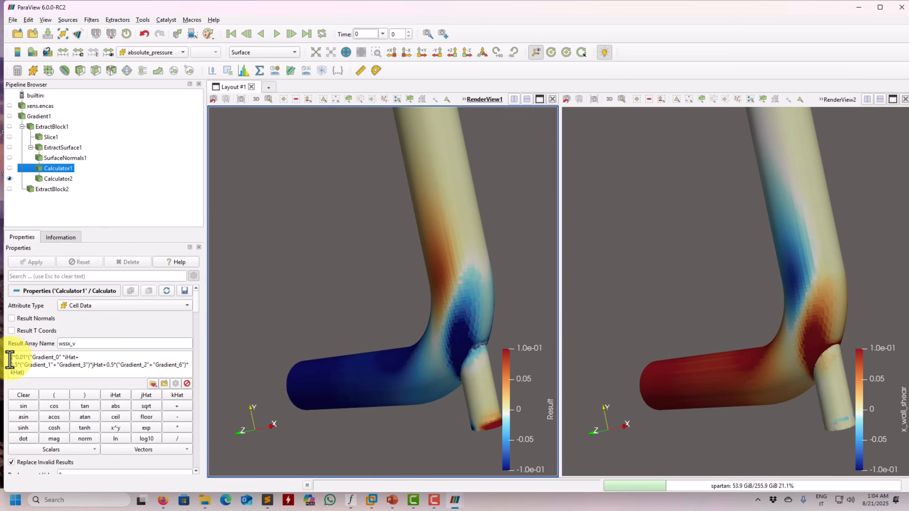
pyautogui.write('-')
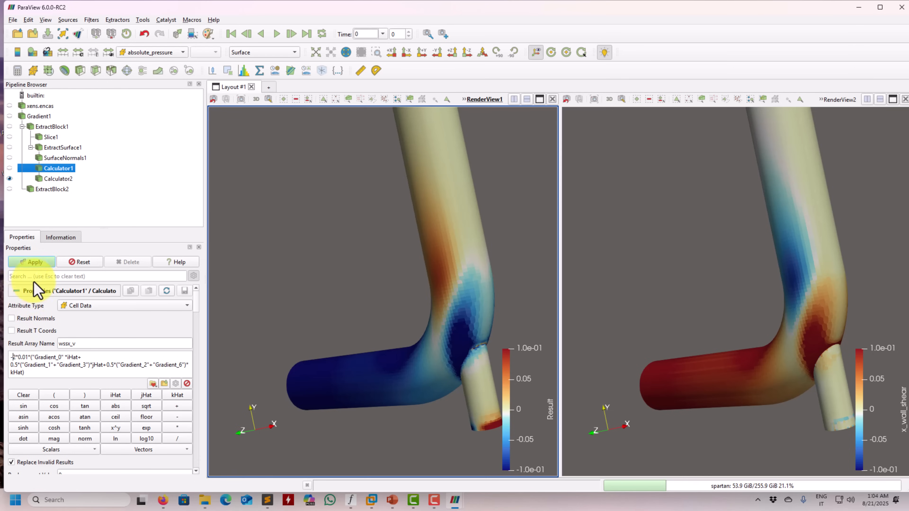
pyautogui.click(40, 265)
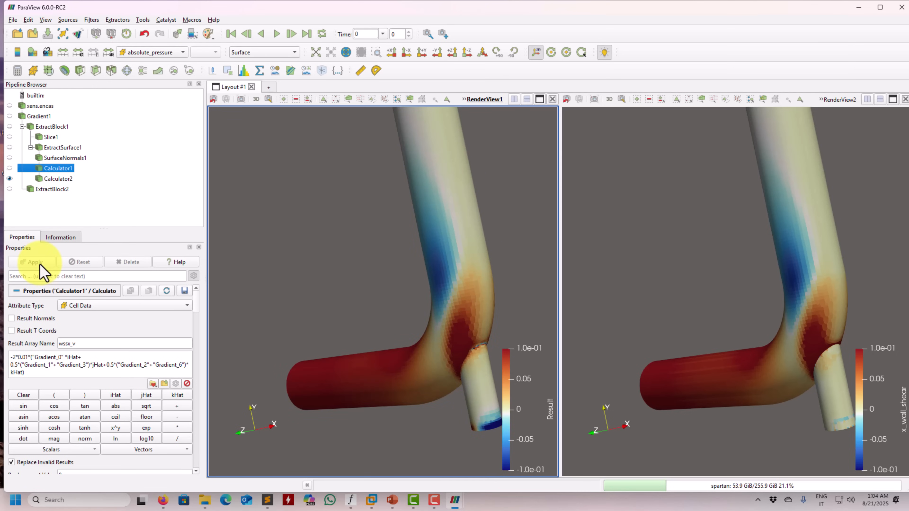
# Compare both wall shear plots around the small branch pipe and at its end
pyautogui.moveTo(307, 267); pyautogui.dragTo(306, 318)
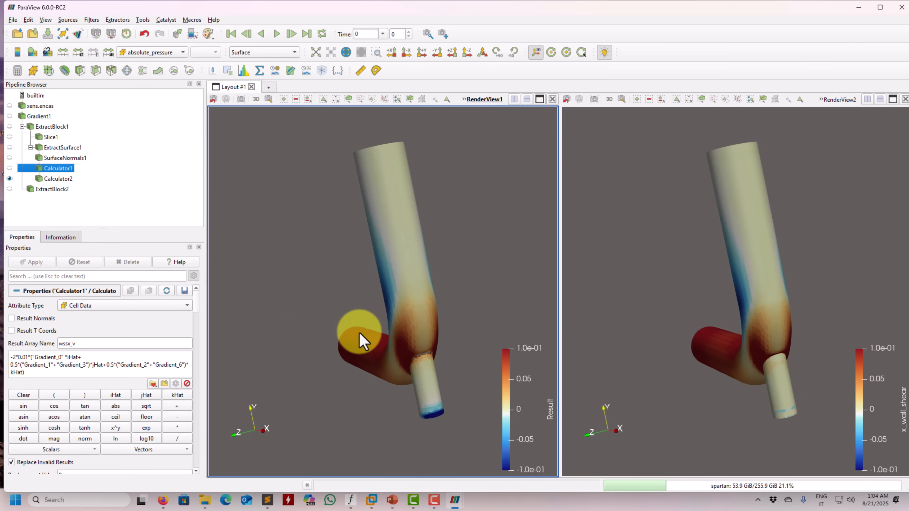
pyautogui.scroll(1, 359, 334)
pyautogui.moveTo(363, 357); pyautogui.dragTo(347, 284, button='middle')
pyautogui.scroll(2, 355, 372)
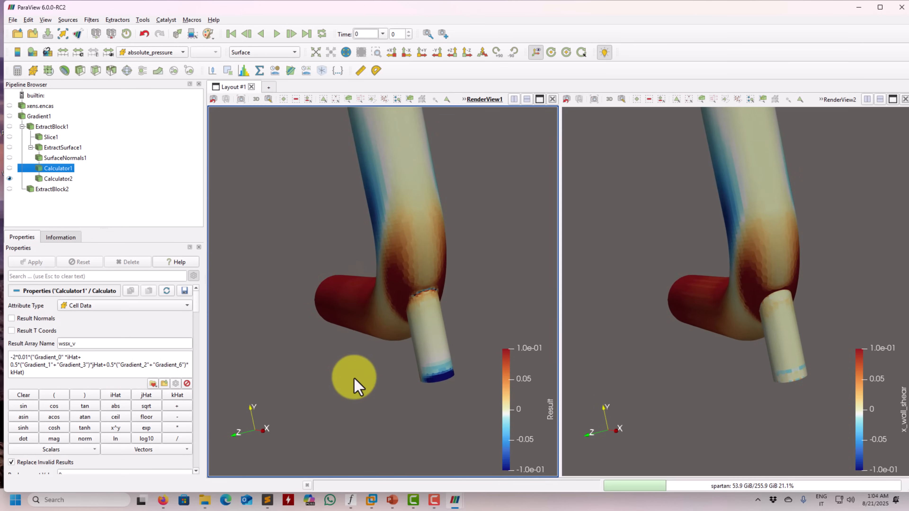
pyautogui.scroll(2, 366, 399)
pyautogui.moveTo(375, 410); pyautogui.dragTo(352, 338, button='middle')
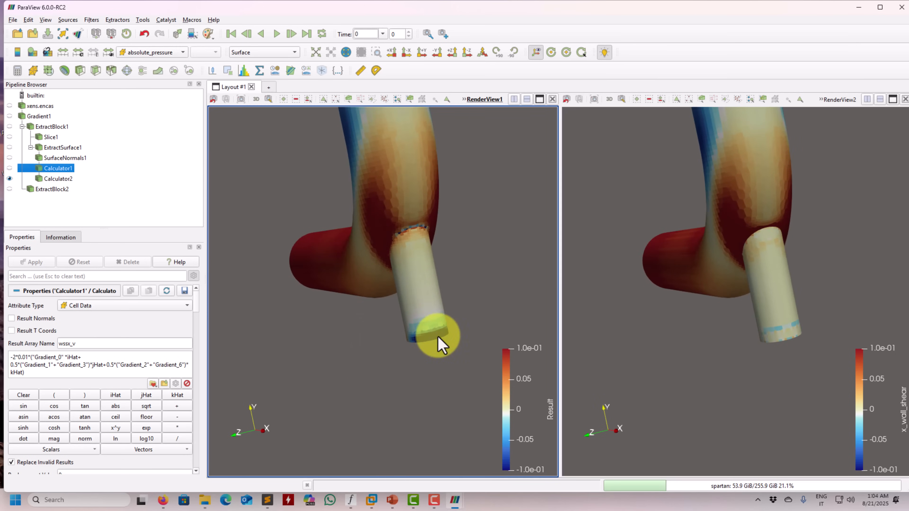
pyautogui.moveTo(438, 329); pyautogui.dragTo(436, 252)
pyautogui.moveTo(429, 339)
pyautogui.mouseDown()
pyautogui.moveTo(439, 298)
pyautogui.moveTo(443, 329)
pyautogui.moveTo(417, 375)
pyautogui.moveTo(434, 397)
pyautogui.moveTo(392, 361)
pyautogui.moveTo(430, 353)
pyautogui.moveTo(408, 304)
pyautogui.moveTo(445, 382)
pyautogui.moveTo(309, 195)
pyautogui.moveTo(412, 341)
pyautogui.mouseUp()
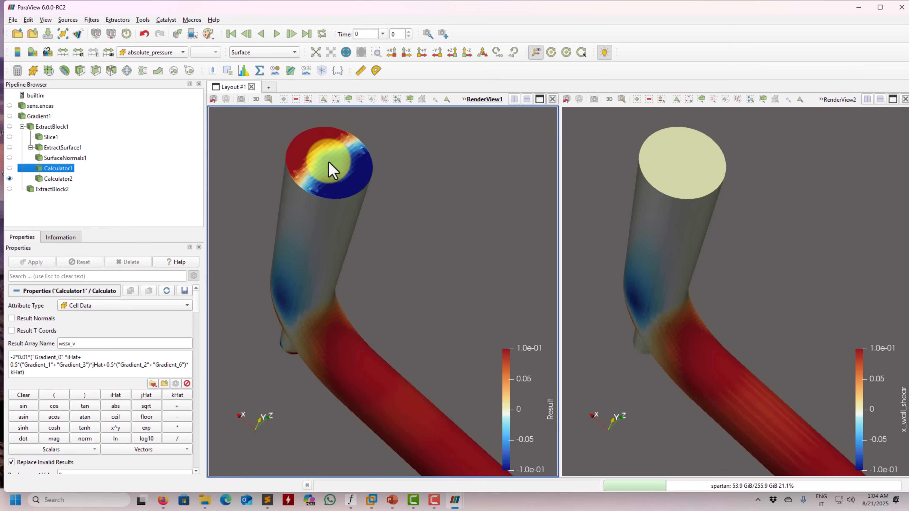
# Compare both wall shear plots on the main pipe's end faces, along the elbow and at the branch junction
pyautogui.moveTo(347, 252); pyautogui.dragTo(272, 193)
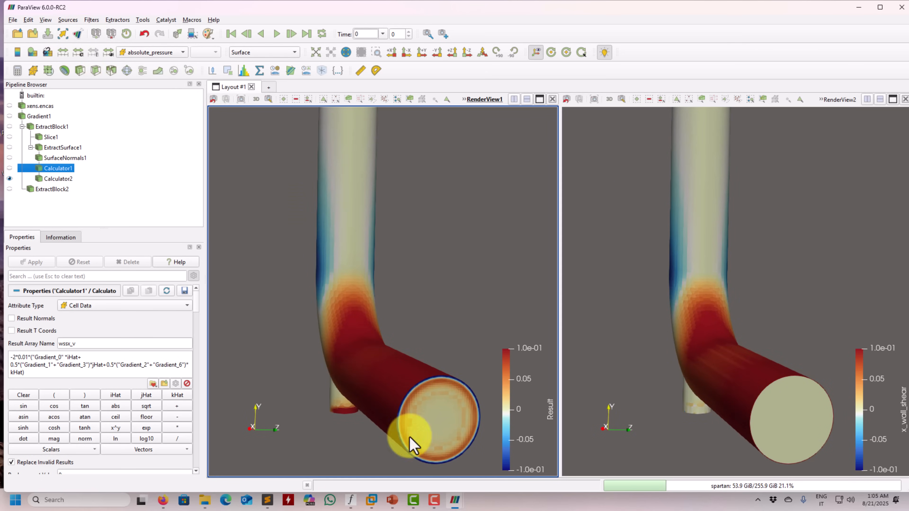
pyautogui.moveTo(331, 372)
pyautogui.mouseDown()
pyautogui.moveTo(361, 369)
pyautogui.moveTo(340, 386)
pyautogui.mouseUp()
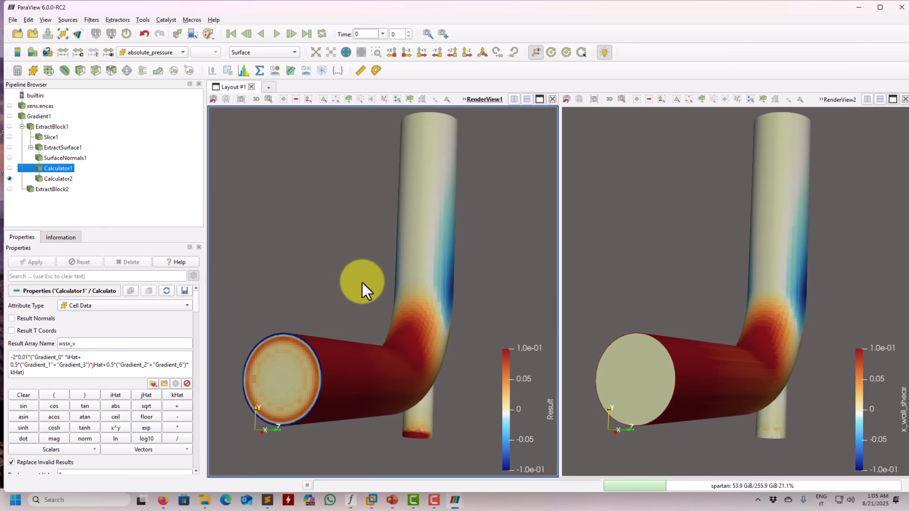
pyautogui.moveTo(379, 280); pyautogui.dragTo(341, 316)
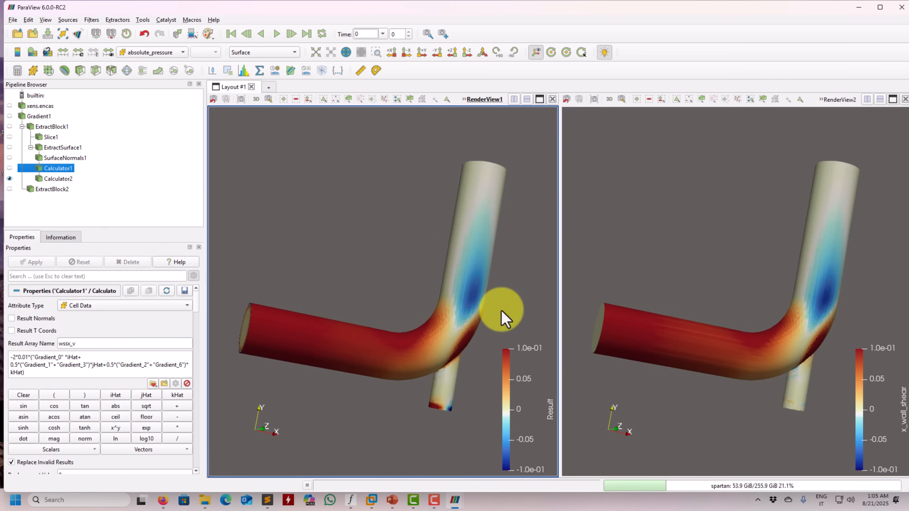
pyautogui.moveTo(453, 288); pyautogui.dragTo(460, 260)
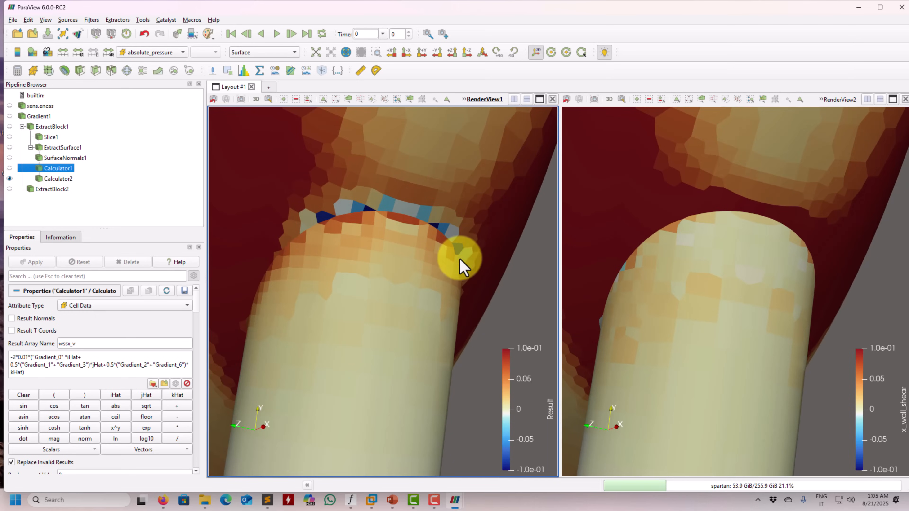
pyautogui.scroll(-9, 346, 190)
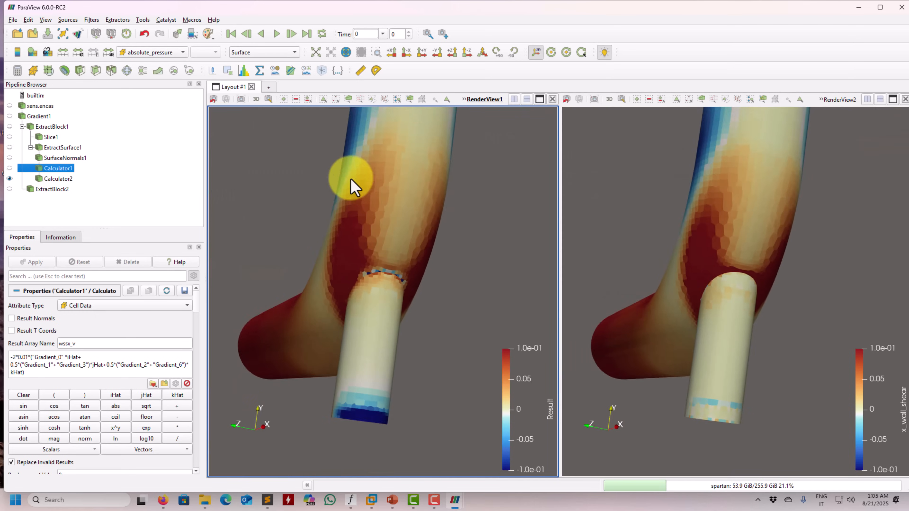
pyautogui.moveTo(338, 254); pyautogui.dragTo(416, 304)
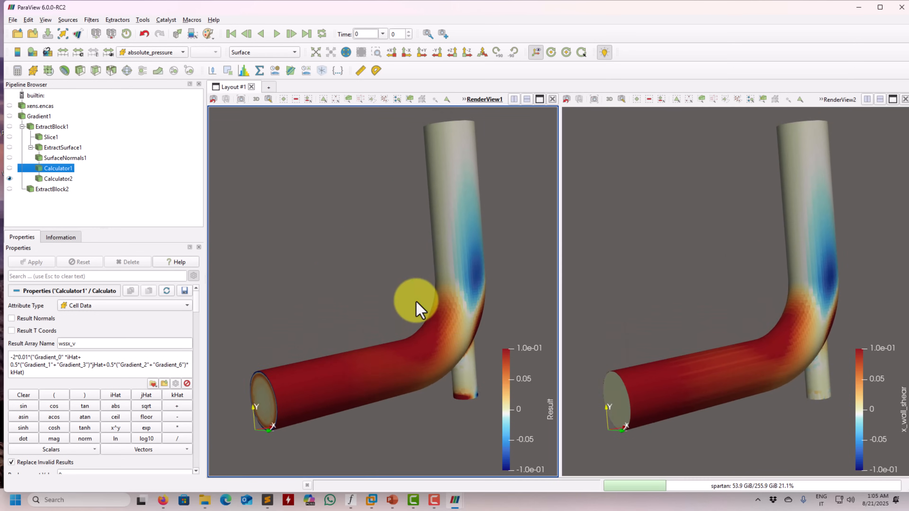
# Review both calculators, the wall shear stress formula in PowerPoint and the wssy_v expression in Sublime Text's wss.txt, and return to ParaView
pyautogui.click(65, 180)
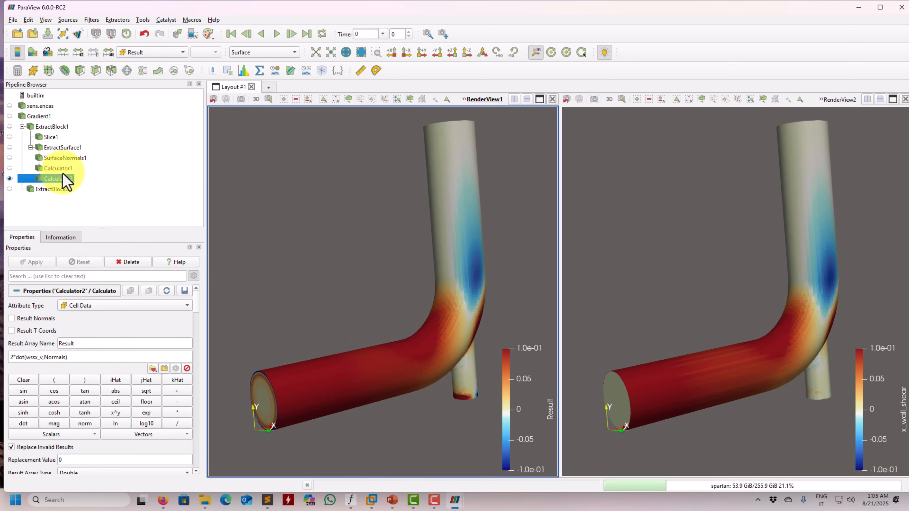
pyautogui.click(63, 169)
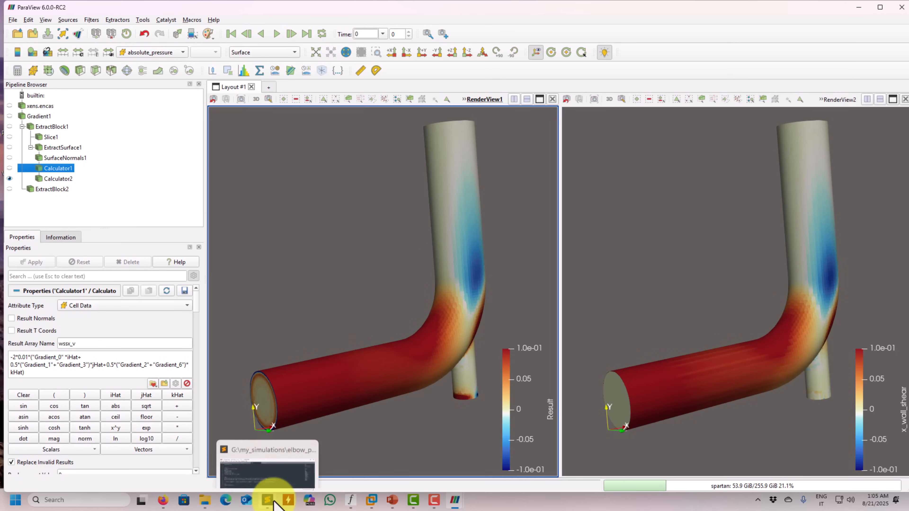
pyautogui.click(391, 501)
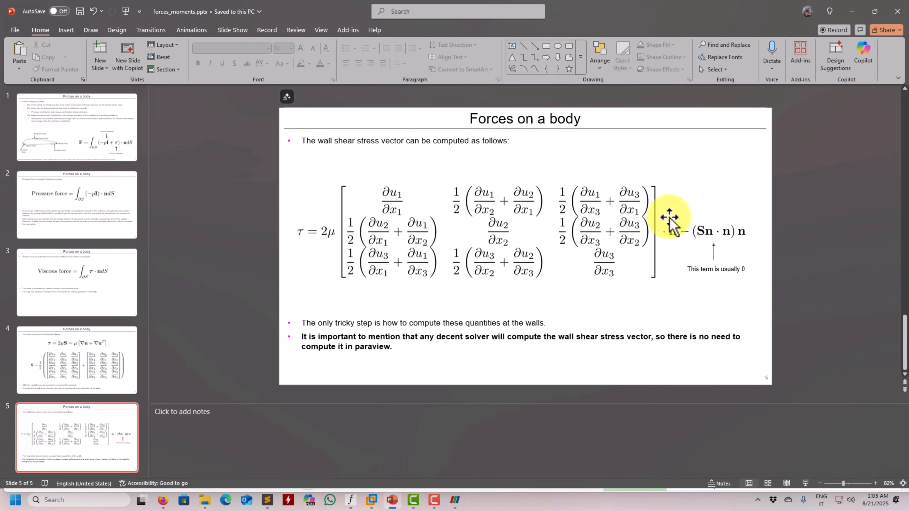
pyautogui.click(853, 11)
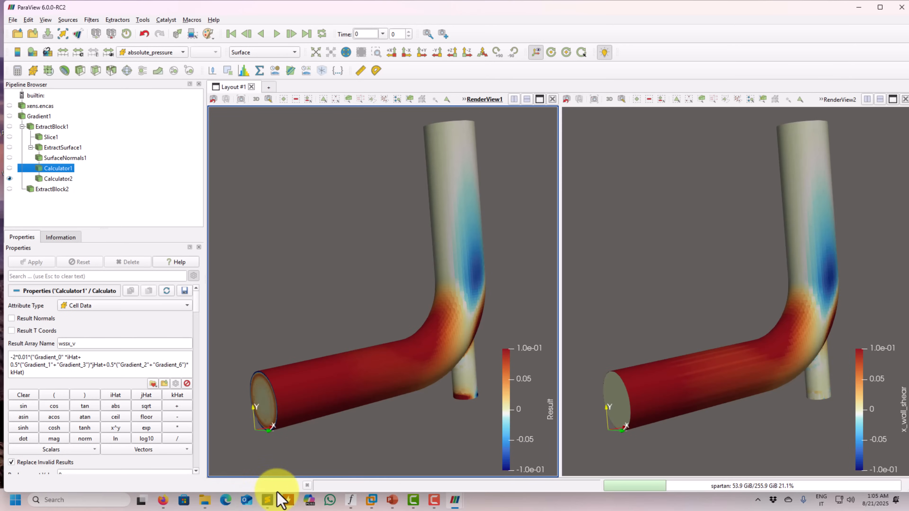
pyautogui.click(268, 499)
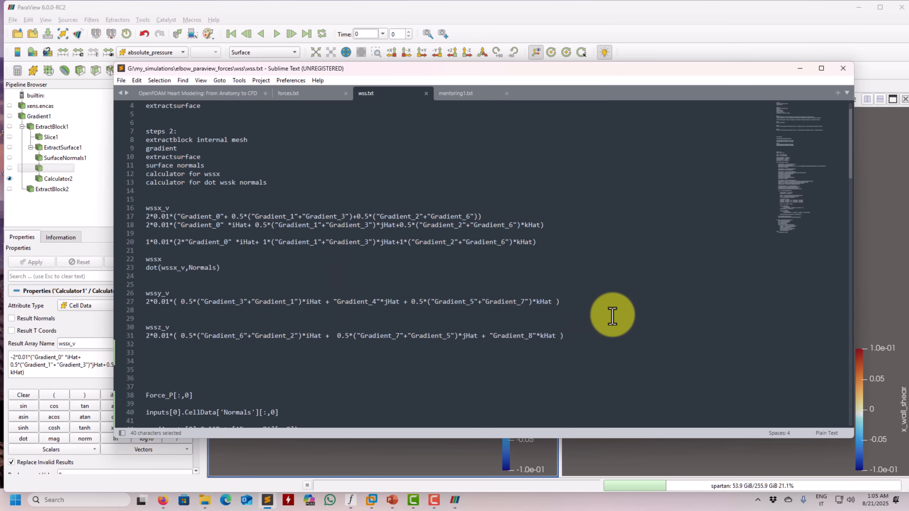
pyautogui.moveTo(572, 302); pyautogui.dragTo(102, 301)
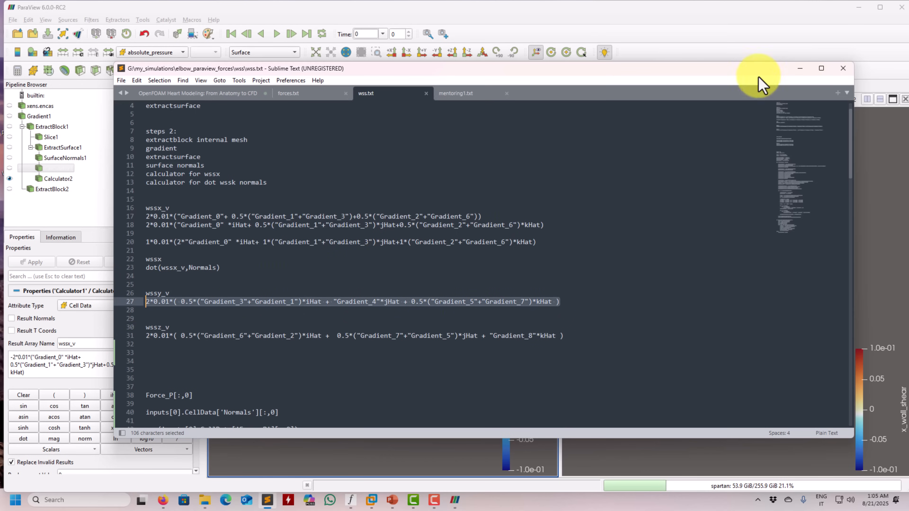
pyautogui.click(799, 68)
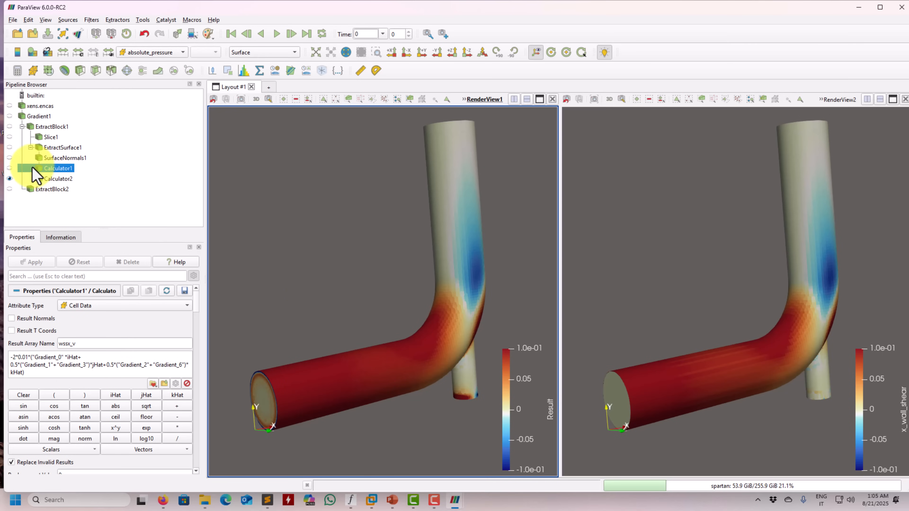
# Add an Integrate Variables filter to Calculator2 and apply it
pyautogui.click(52, 178)
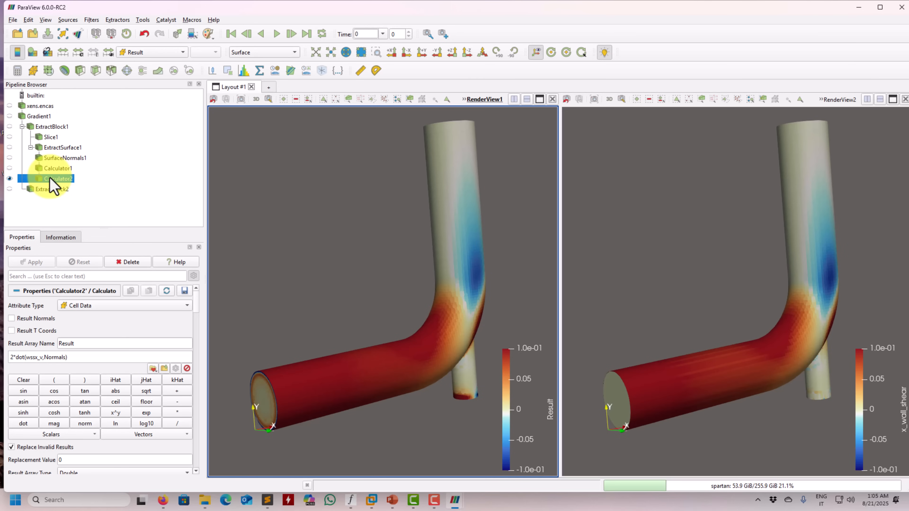
pyautogui.click(91, 20)
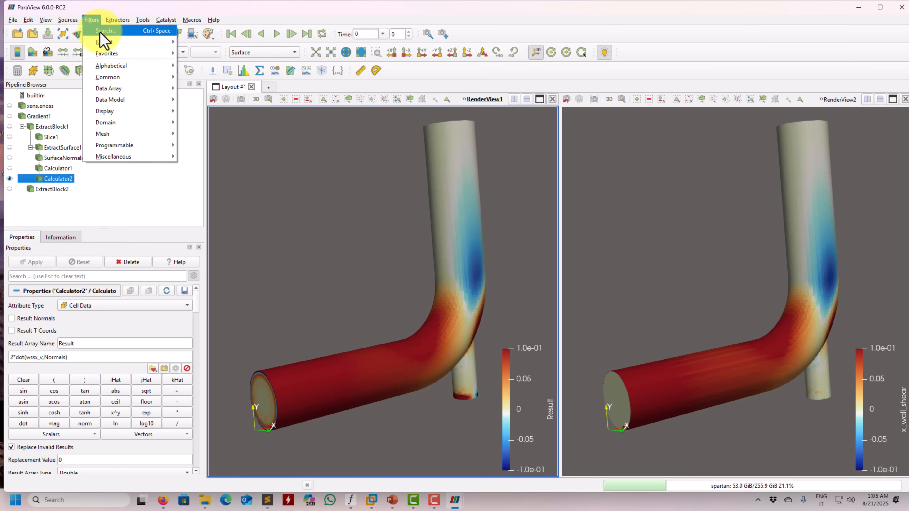
pyautogui.click(100, 29)
pyautogui.write('inte')
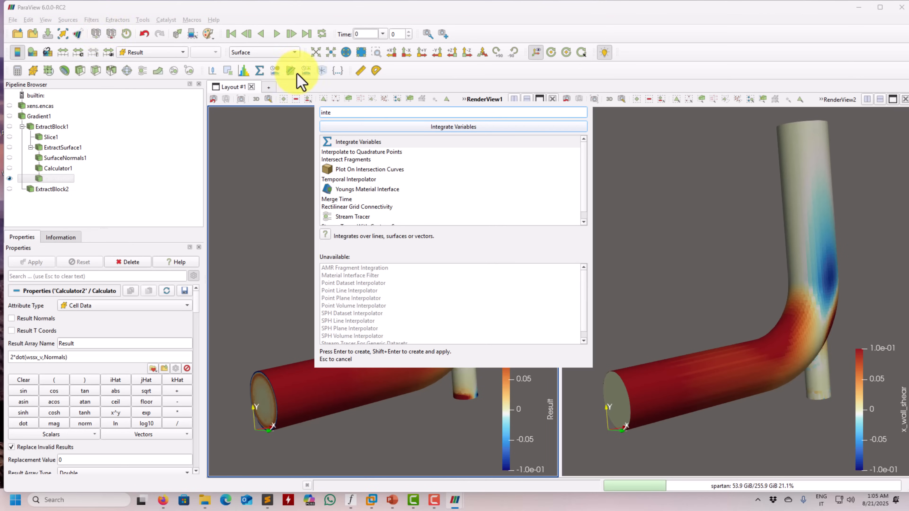
pyautogui.doubleClick(355, 145)
pyautogui.click(36, 264)
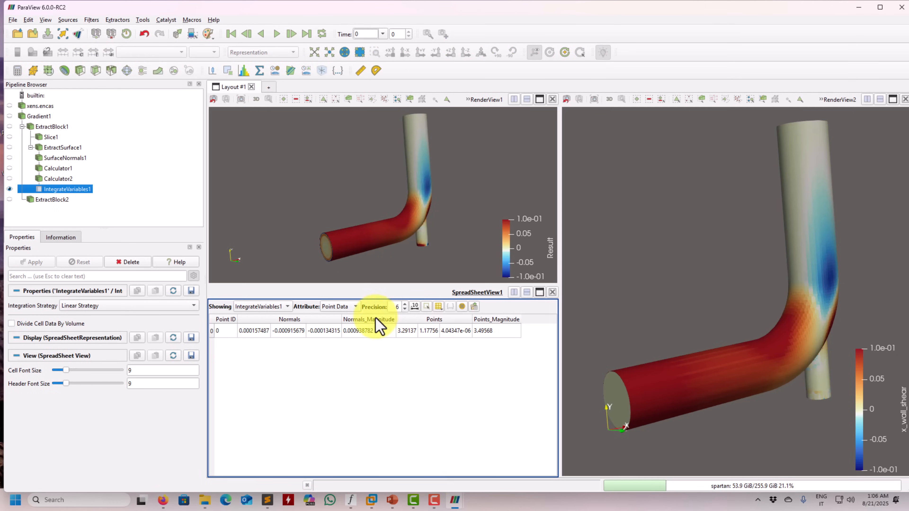
# Switch the integration spreadsheet to Cell Data and show only the Result column
pyautogui.click(352, 307)
pyautogui.click(345, 321)
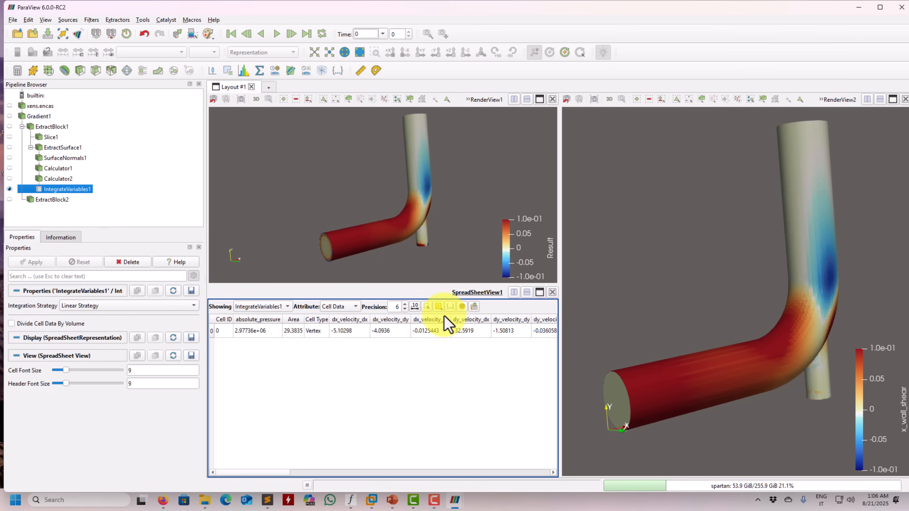
pyautogui.click(438, 307)
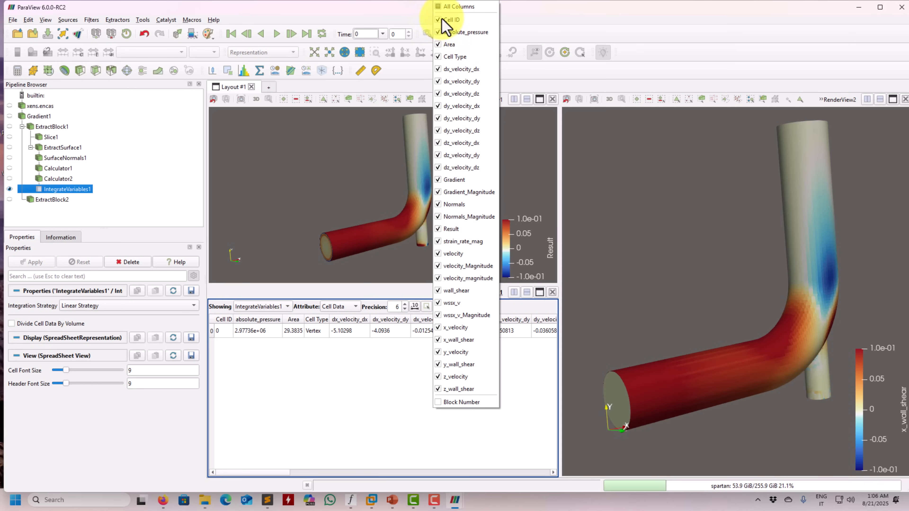
pyautogui.click(439, 6)
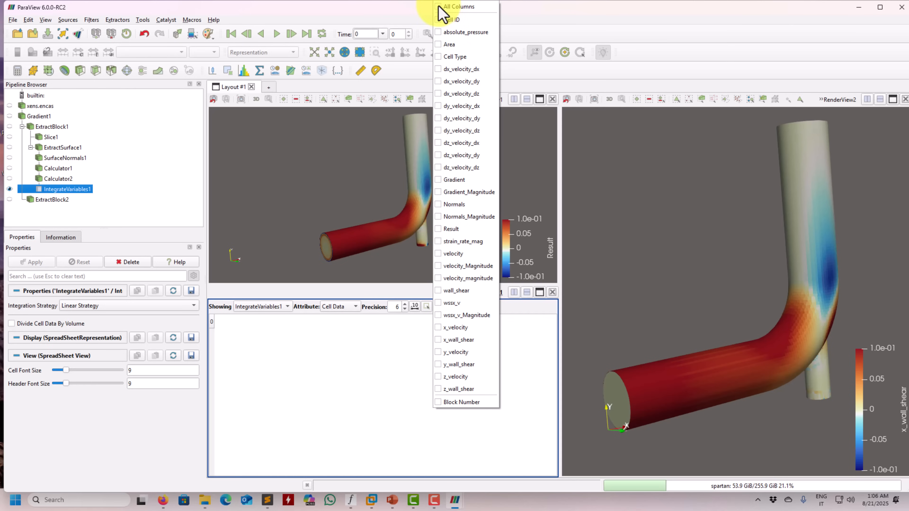
pyautogui.click(440, 229)
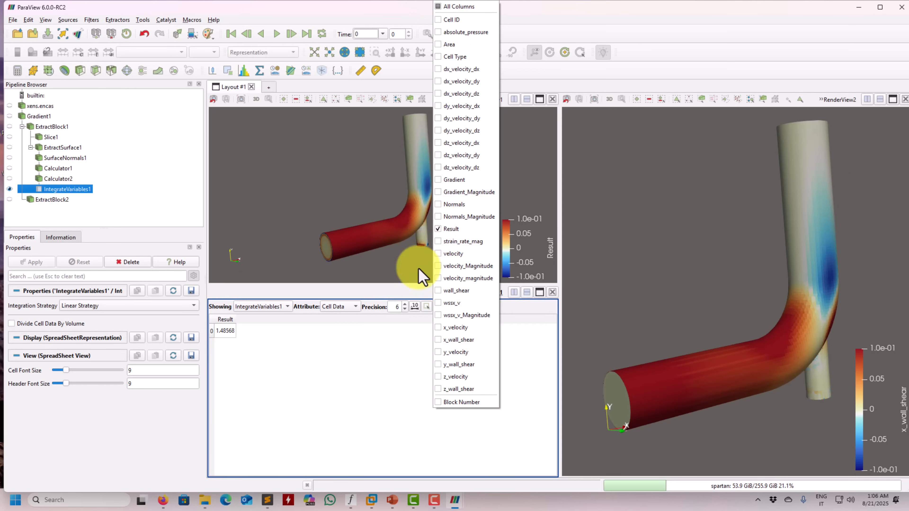
pyautogui.click(350, 365)
# Split RenderView2 into an upper and a lower view and create a SpreadSheet View in the lower one
pyautogui.click(757, 173)
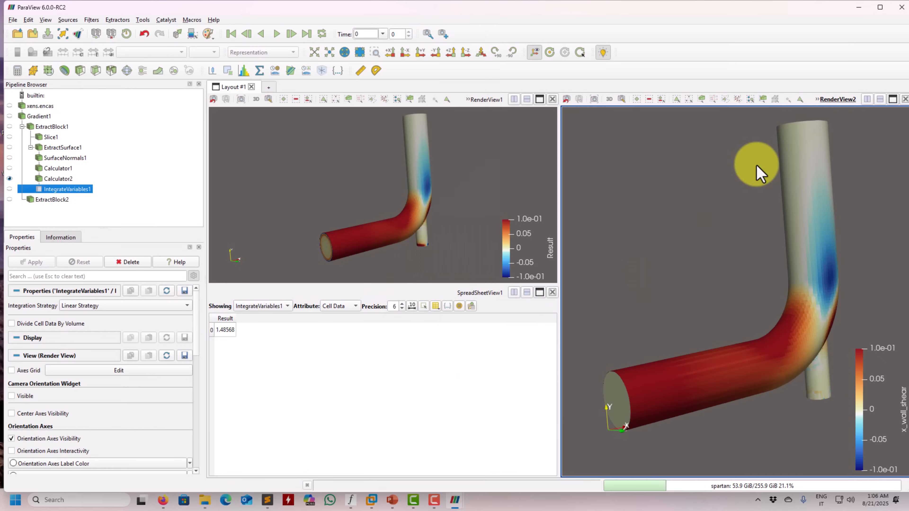
pyautogui.click(880, 99)
pyautogui.scroll(-2, 766, 394)
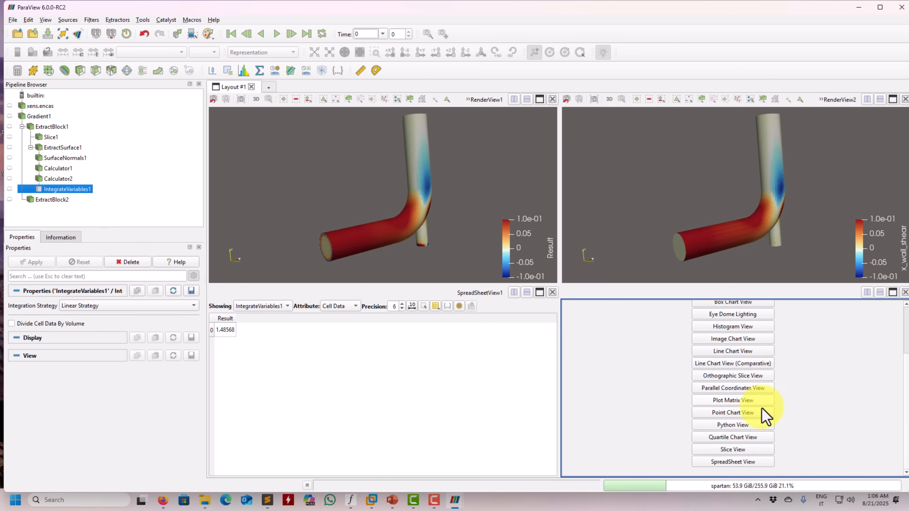
pyautogui.click(733, 466)
# Switch the second spreadsheet to Cell Data and show only the x_wall_shear, y_wall_shear and z_wall_shear columns
pyautogui.click(704, 307)
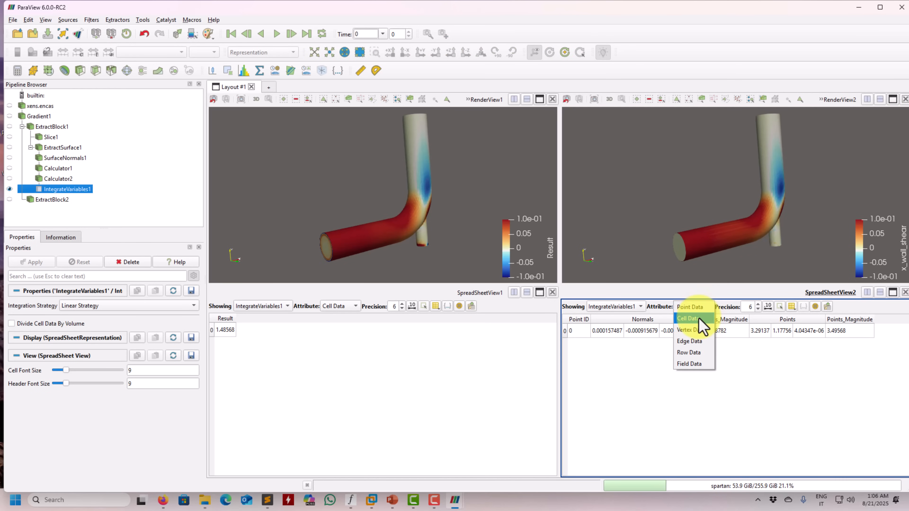
pyautogui.click(699, 327)
pyautogui.click(792, 306)
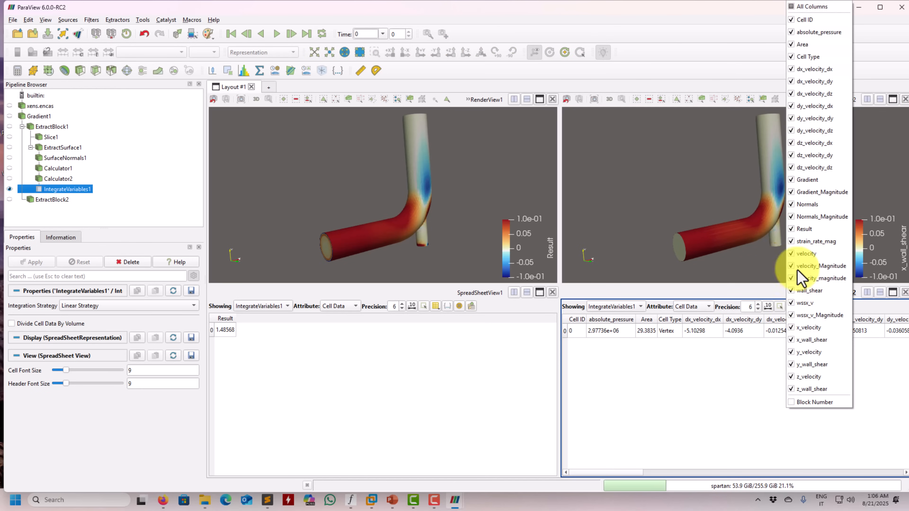
pyautogui.click(792, 7)
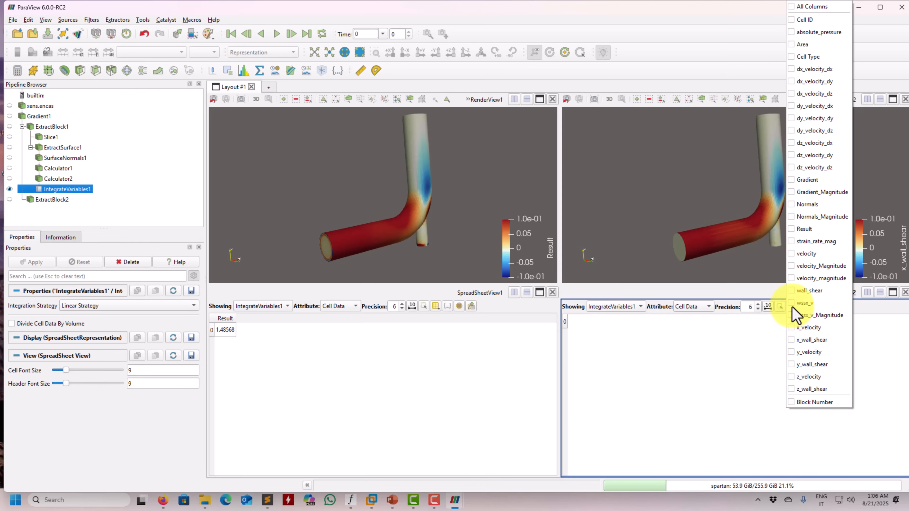
pyautogui.click(791, 340)
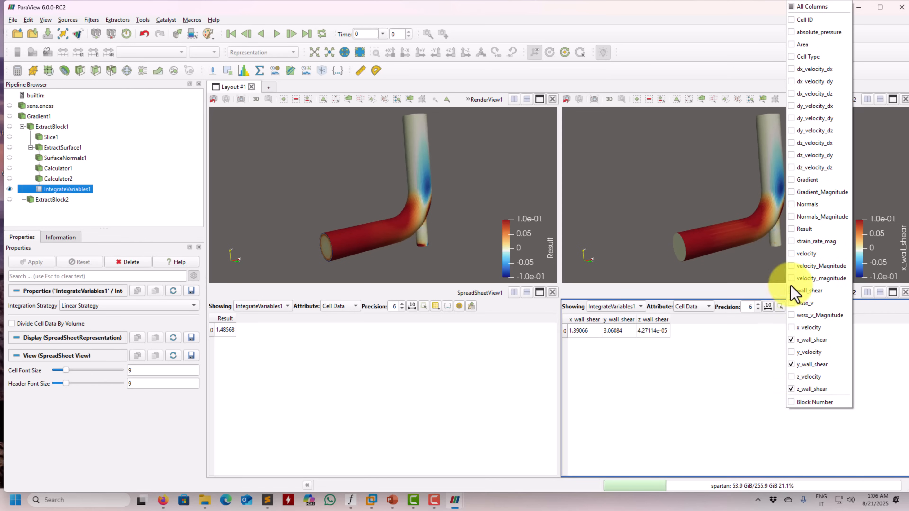
pyautogui.click(696, 429)
# Compare the integrated Result with the integrated x_wall_shear, and inspect both elbow plots from another angle
pyautogui.click(382, 400)
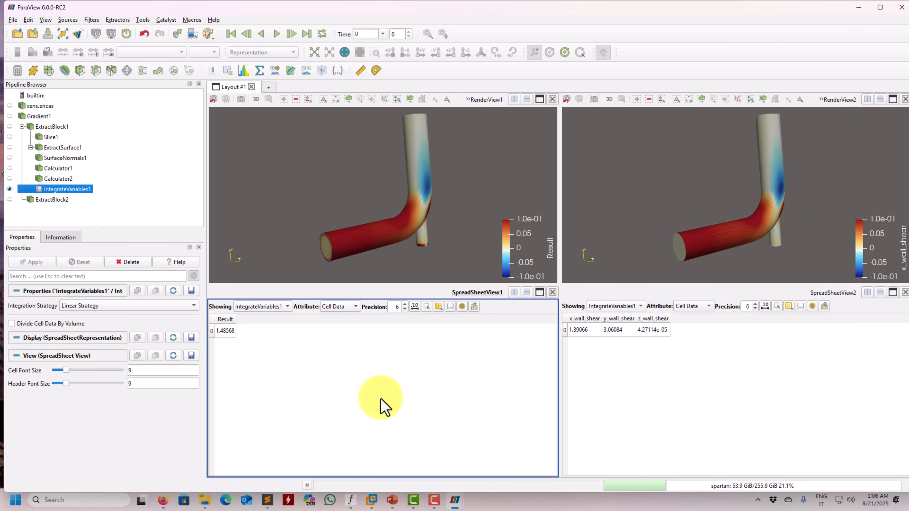
pyautogui.click(686, 373)
pyautogui.click(810, 195)
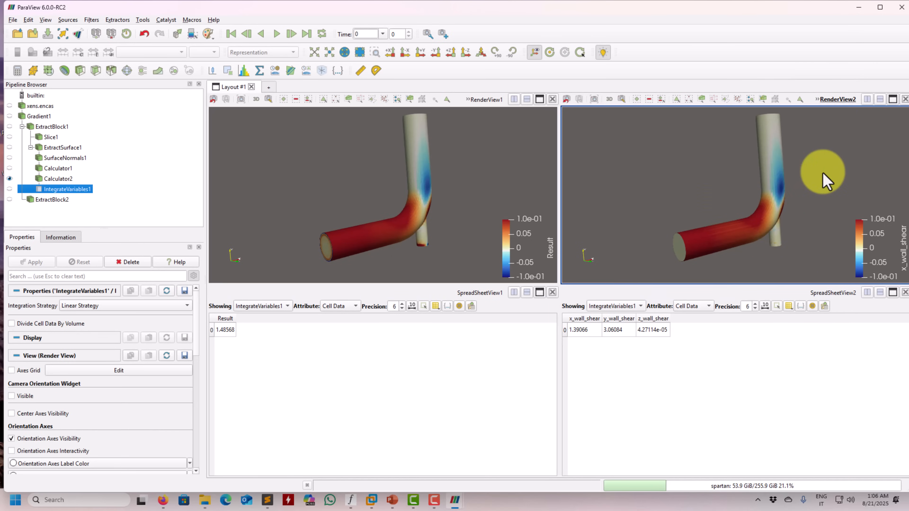
pyautogui.moveTo(457, 193); pyautogui.dragTo(397, 204)
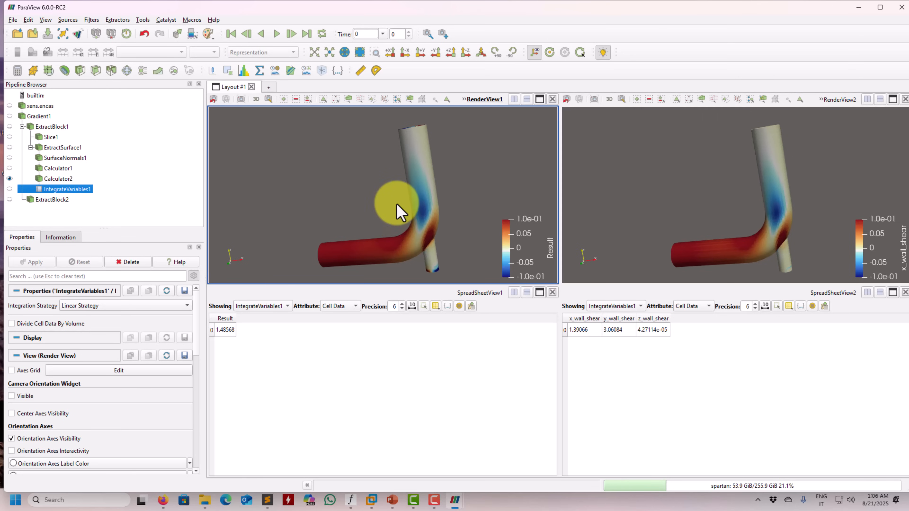
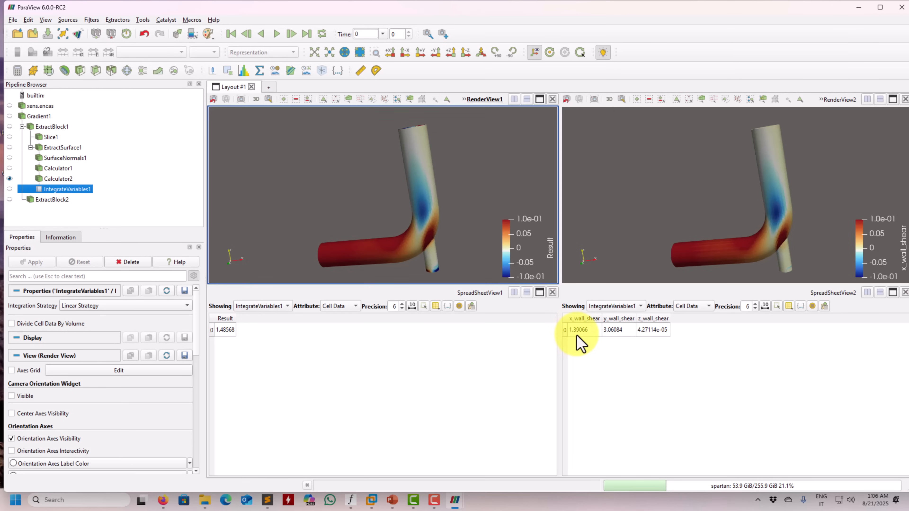
# Replace Calculator1's expression with the negated wssy_v formula from wss.txt, -2*0.01*( 0.5*("Gradient_3"+"Gradient_1")*iHat + "Gradient_4"*jHat + 0.5*("Gradient_5"+"Gradient_7")*kHat ), and apply it
pyautogui.moveTo(423, 236); pyautogui.dragTo(411, 232)
pyautogui.moveTo(437, 234); pyautogui.dragTo(358, 280)
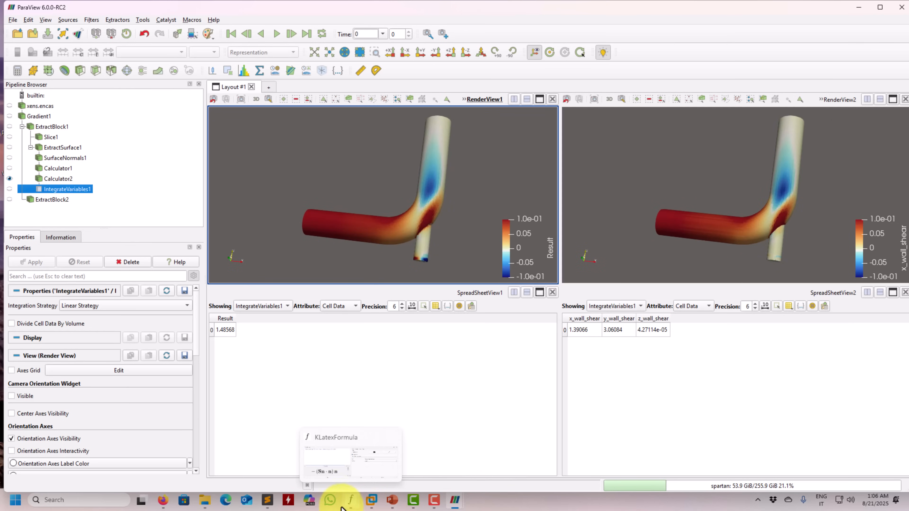
pyautogui.click(267, 501)
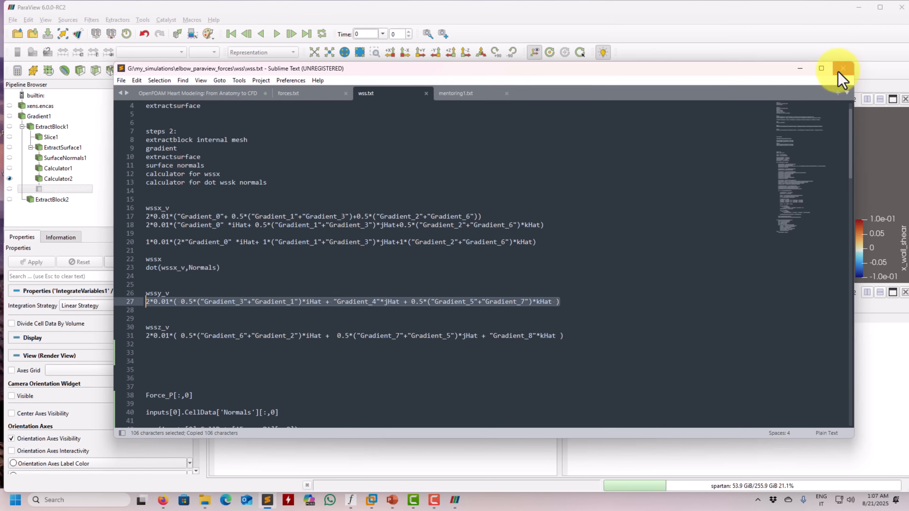
pyautogui.click(800, 69)
pyautogui.click(58, 168)
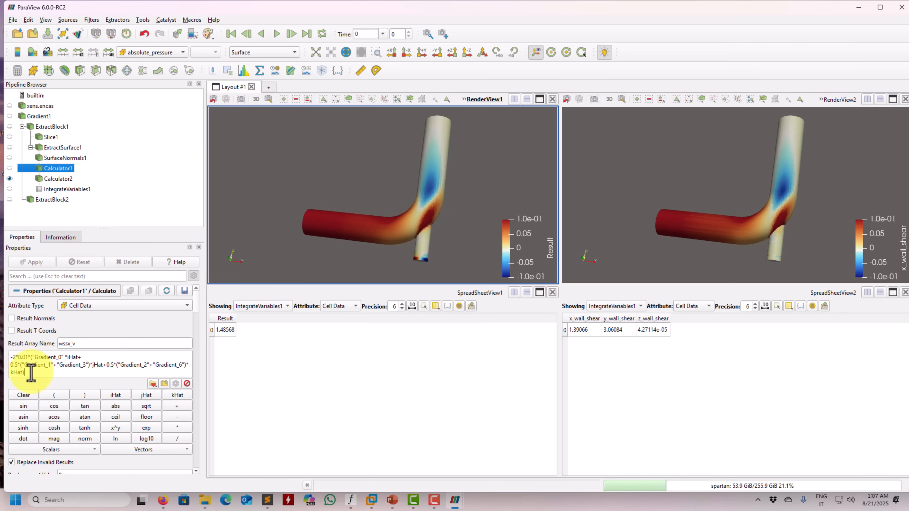
pyautogui.hotkey('ctrl', 'a')
pyautogui.write('2*0.01*( 0.5*("Gradient_3"+"Gradient_1")*iHat + "Gradient_4"*jHat + 0.5*("Gradient_5"+"Gradient_7")*kHat )')
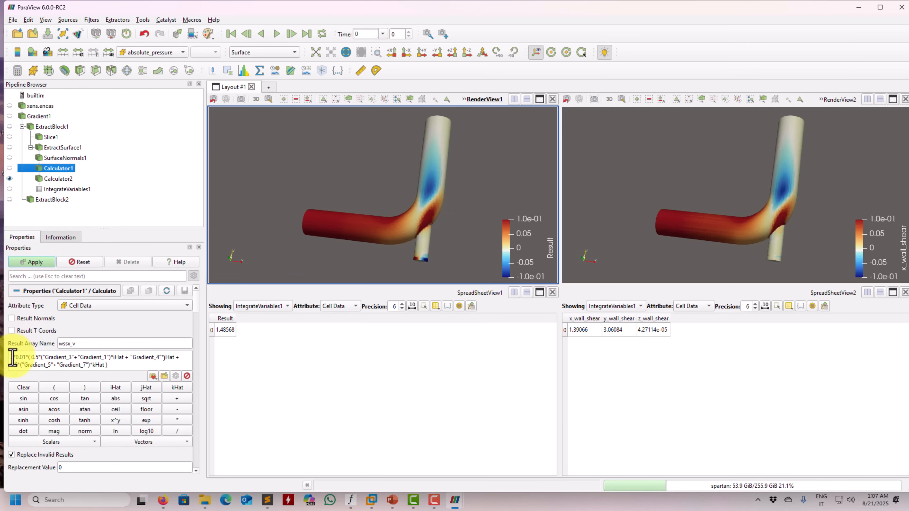
pyautogui.click(41, 263)
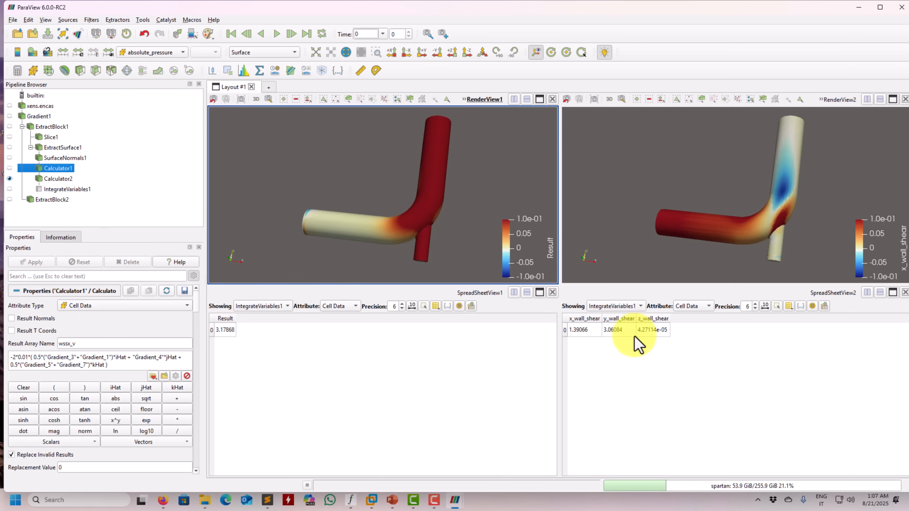
# Color Calculator2 in RenderView2 by the y_wall_shear cell array
pyautogui.click(675, 171)
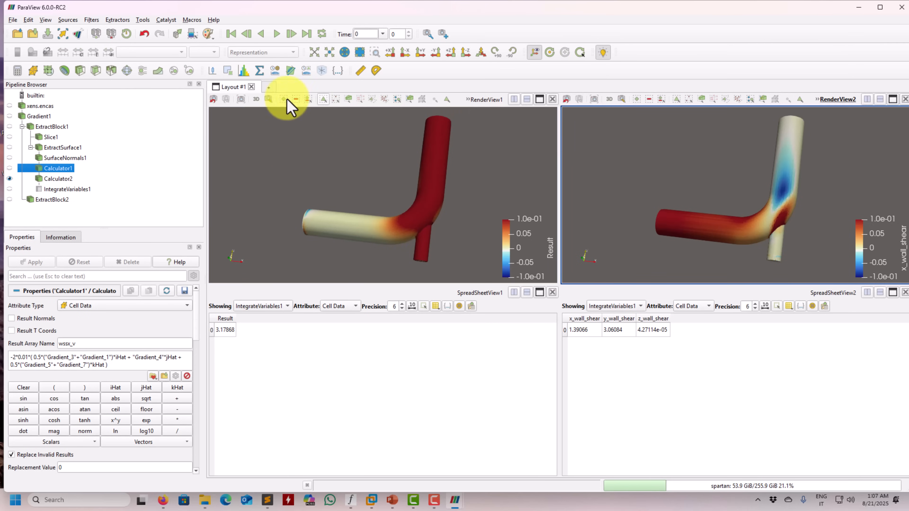
pyautogui.click(58, 179)
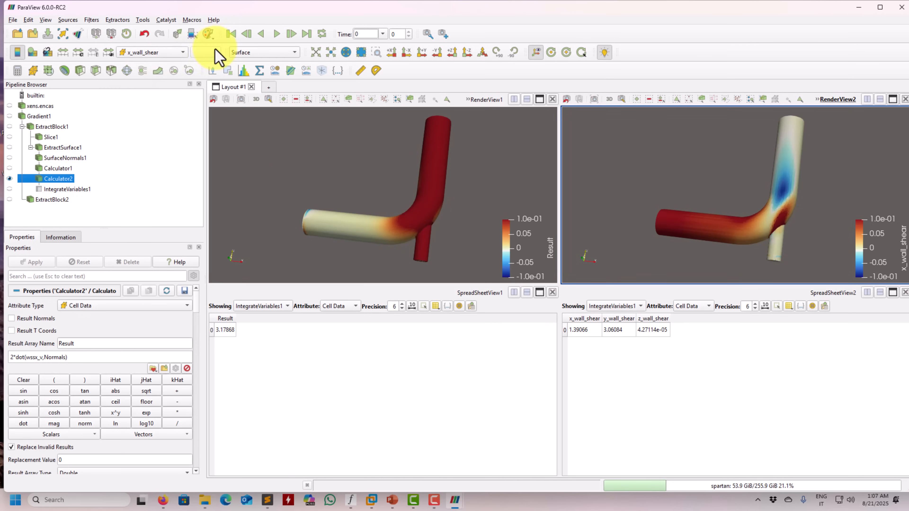
pyautogui.click(177, 53)
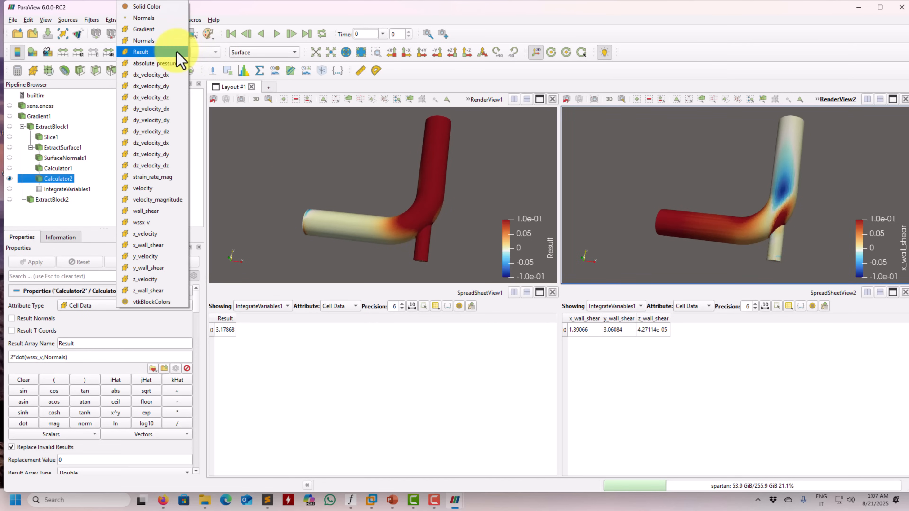
pyautogui.click(163, 268)
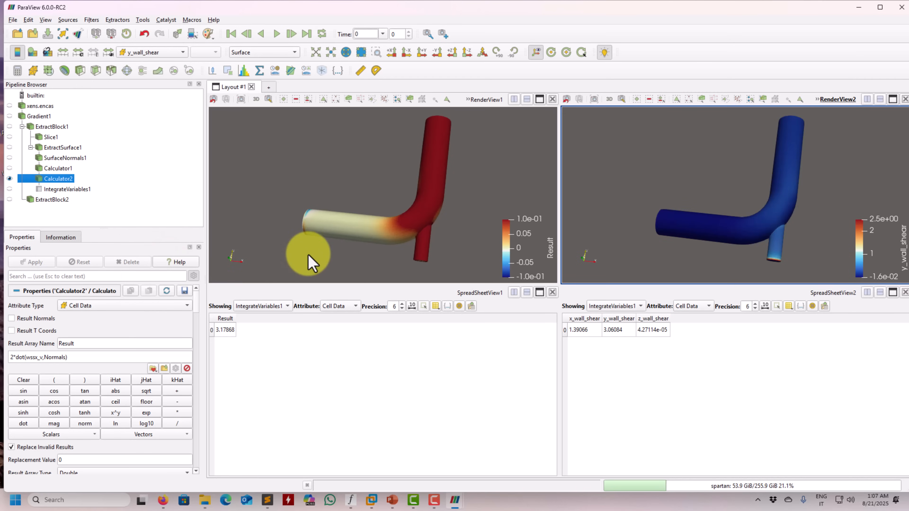
# Rescale the y_wall_shear color map to a custom range of -0.1 to 0.1 with automatic rescaling disabled
pyautogui.click(79, 52)
pyautogui.moveTo(432, 204); pyautogui.dragTo(269, 182)
pyautogui.tripleClick(275, 227)
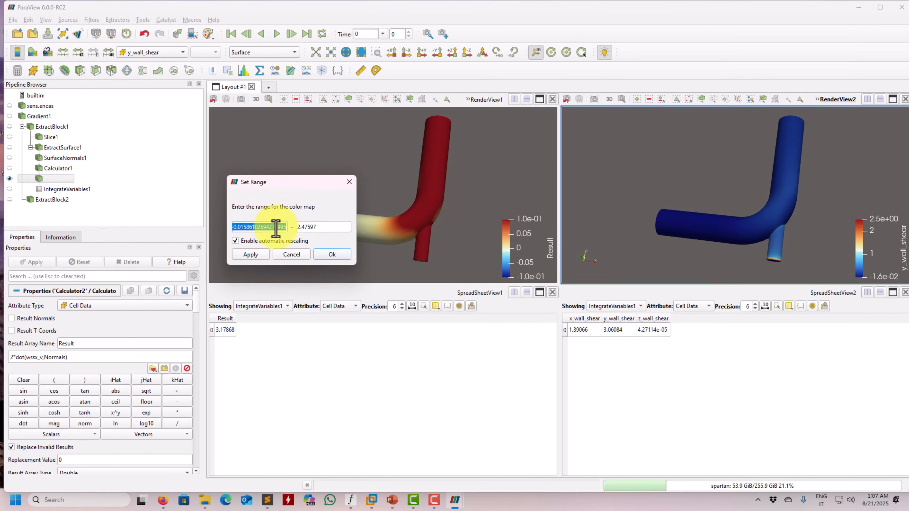
pyautogui.write('-0.1')
pyautogui.tripleClick(312, 227)
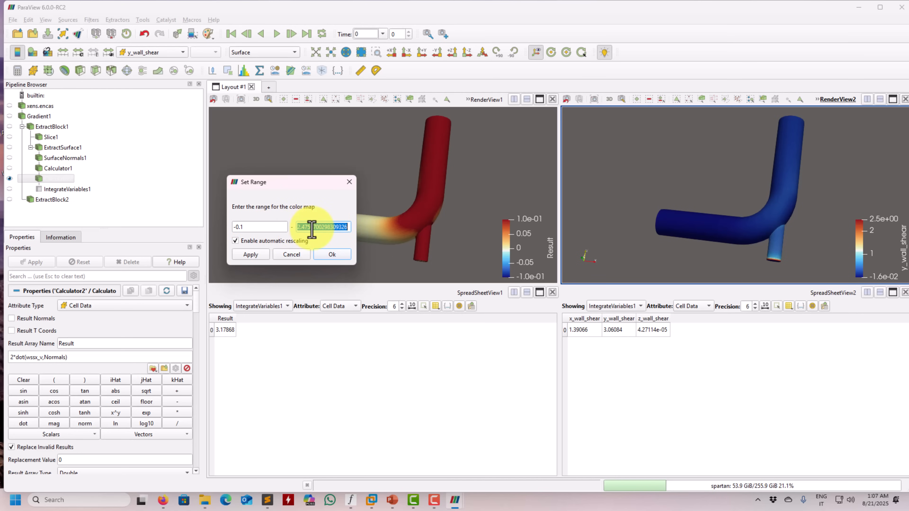
pyautogui.write('0.1')
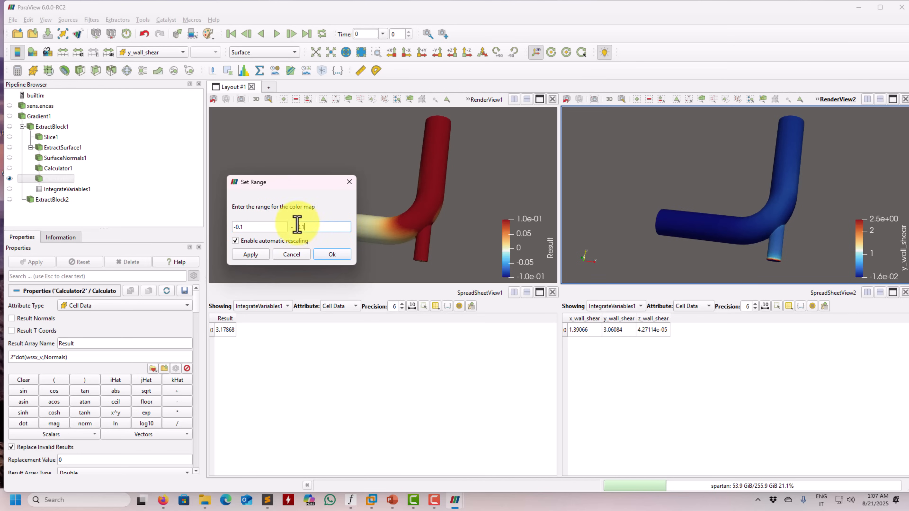
pyautogui.click(247, 244)
pyautogui.click(250, 255)
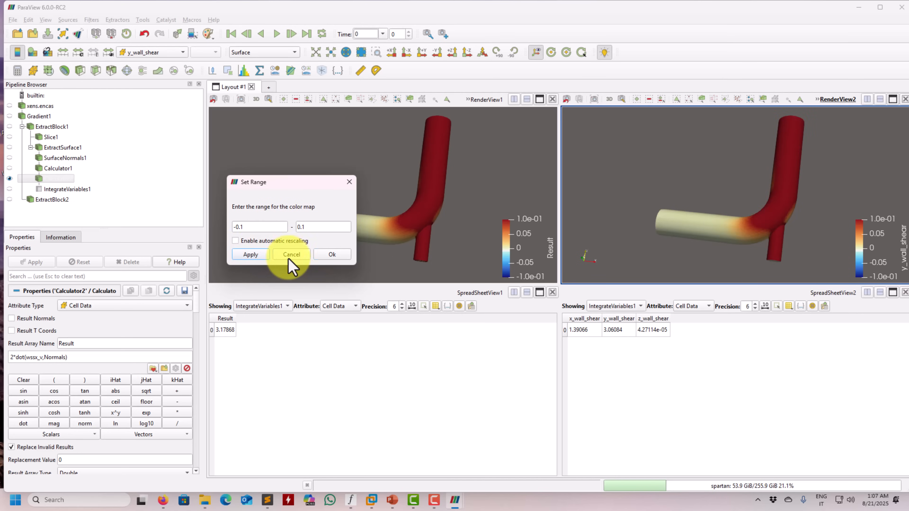
pyautogui.click(331, 256)
pyautogui.moveTo(483, 233); pyautogui.dragTo(323, 227)
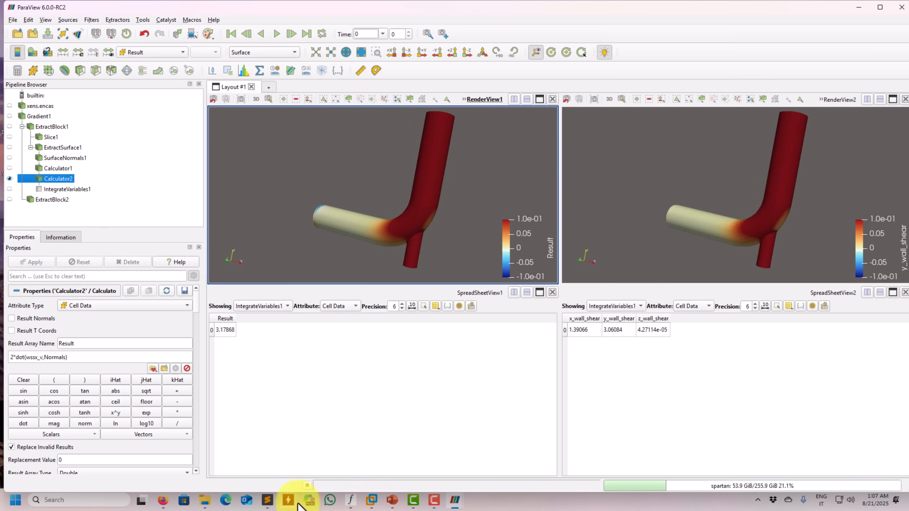
# Replace Calculator1's expression with the negated wssz_v formula from wss.txt, -2*0.01*( 0.5*("Gradient_6"+"Gradient_2")*iHat + 0.5*("Gradient_7"+"Gradient_5")*jHat + "Gradient_8"*kHat ), and apply it
pyautogui.click(269, 505)
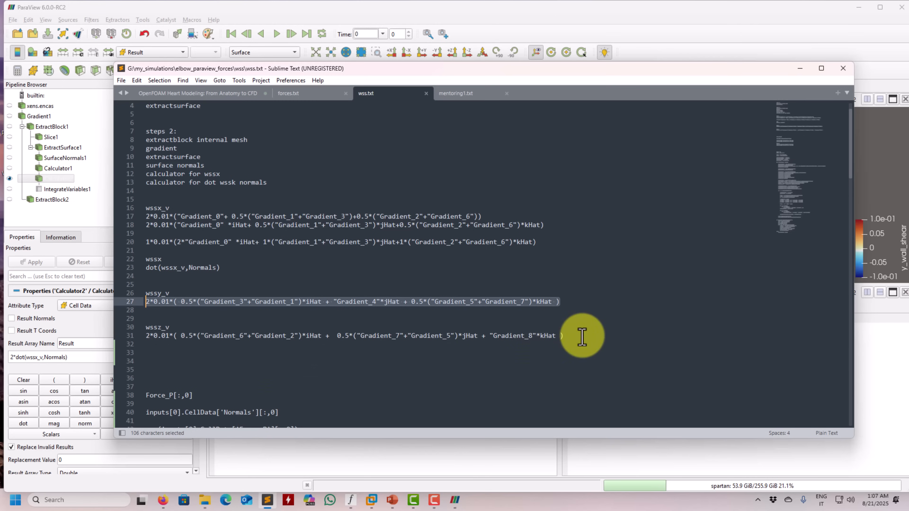
pyautogui.moveTo(573, 336); pyautogui.dragTo(132, 335)
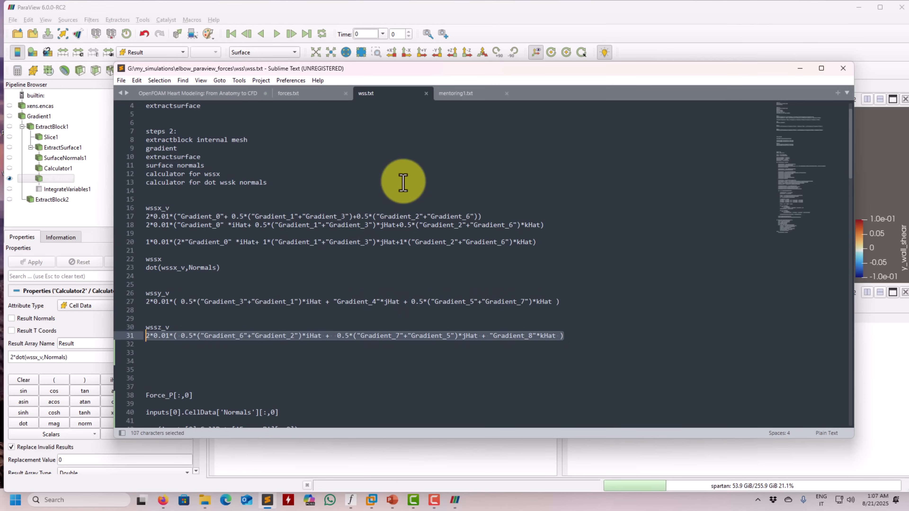
pyautogui.click(800, 68)
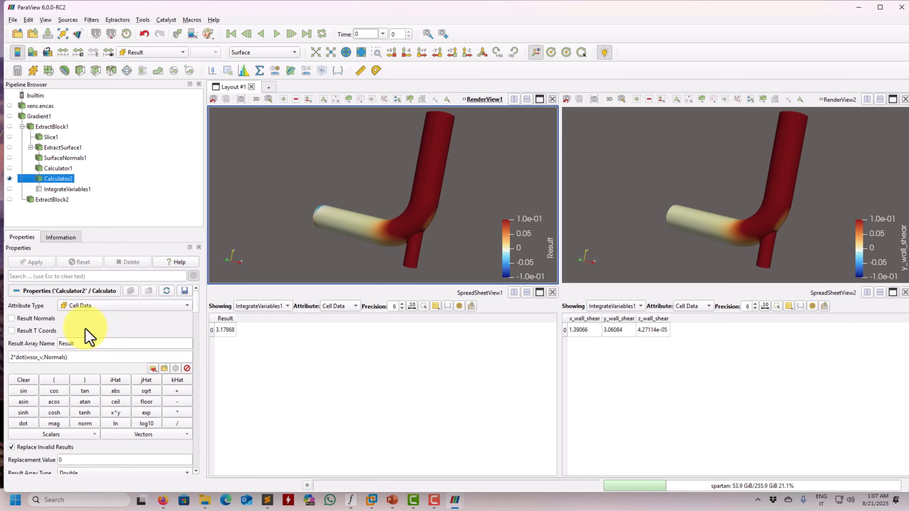
pyautogui.click(56, 169)
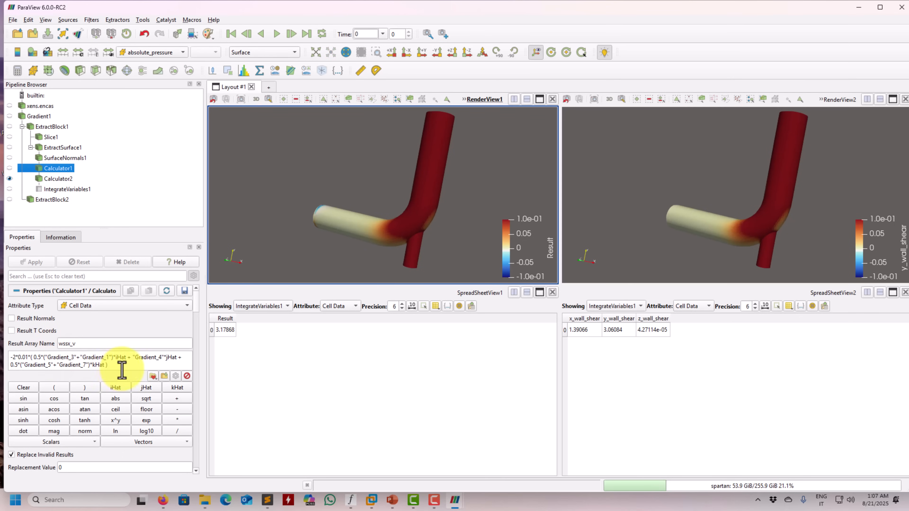
pyautogui.moveTo(122, 371); pyautogui.dragTo(9, 356)
pyautogui.write('-2*0.01*( 0.5*("Gradient_6"+"Gradient_2")*iHat + 0.5*("Gradient_7"+"Gradient_5")*jHat + "Gradient_8"*kHat )')
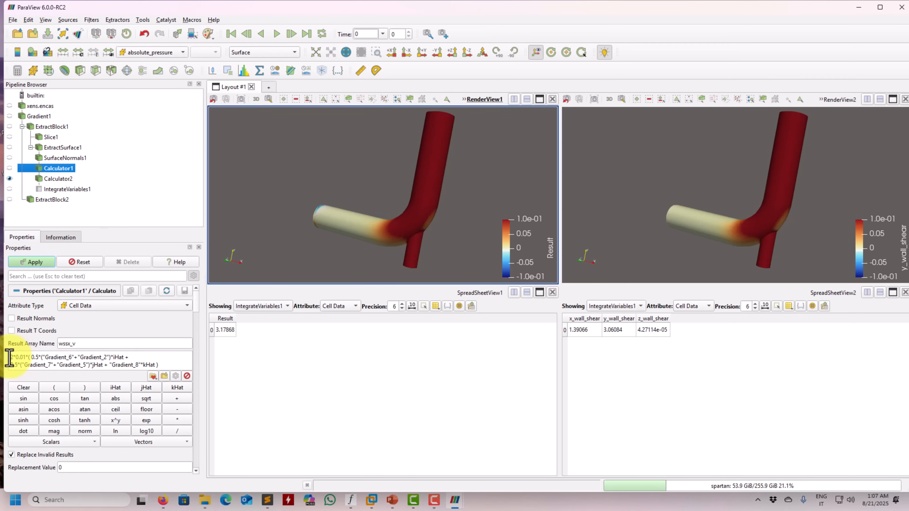
pyautogui.click(30, 262)
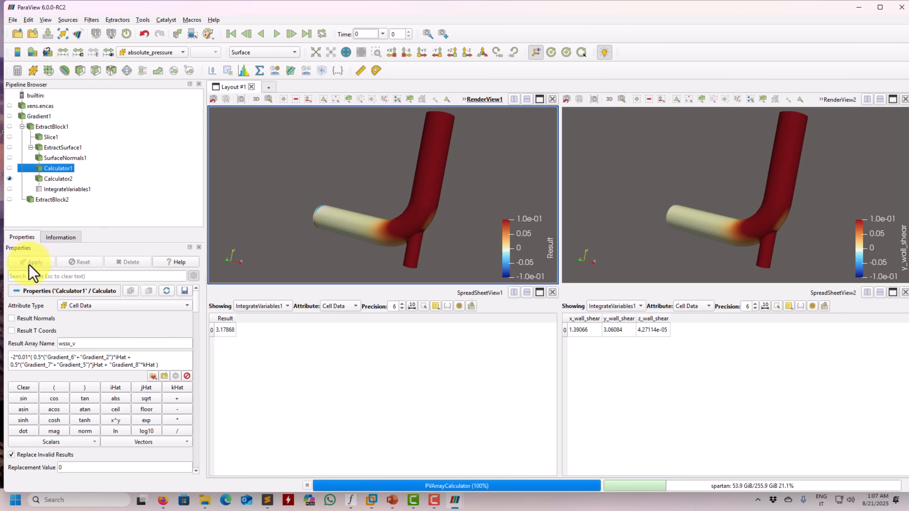
pyautogui.moveTo(311, 219); pyautogui.dragTo(341, 226)
# Color Calculator2 in RenderView2 by the z_wall_shear cell array
pyautogui.click(663, 187)
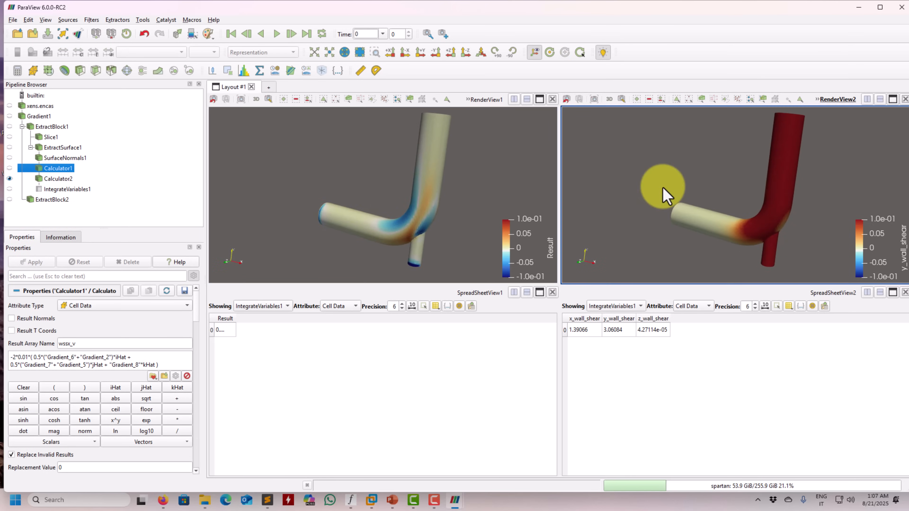
pyautogui.click(66, 180)
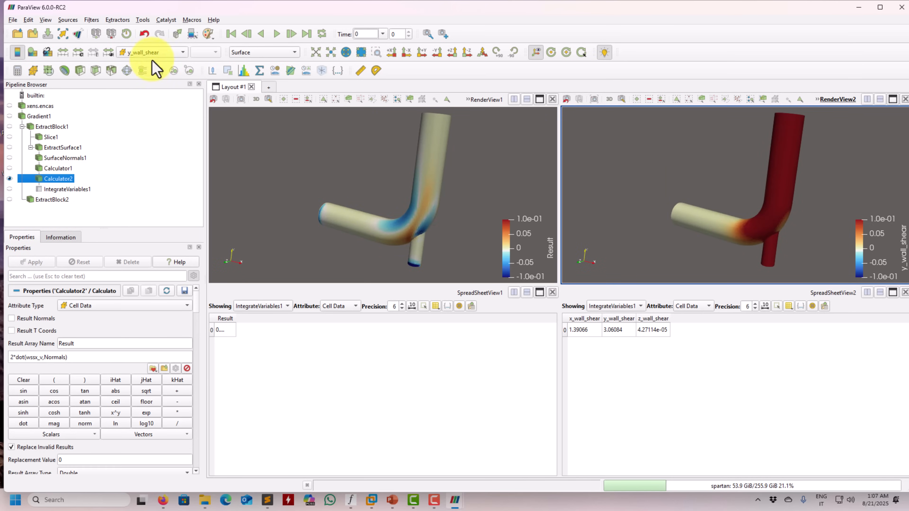
pyautogui.click(152, 53)
pyautogui.click(165, 290)
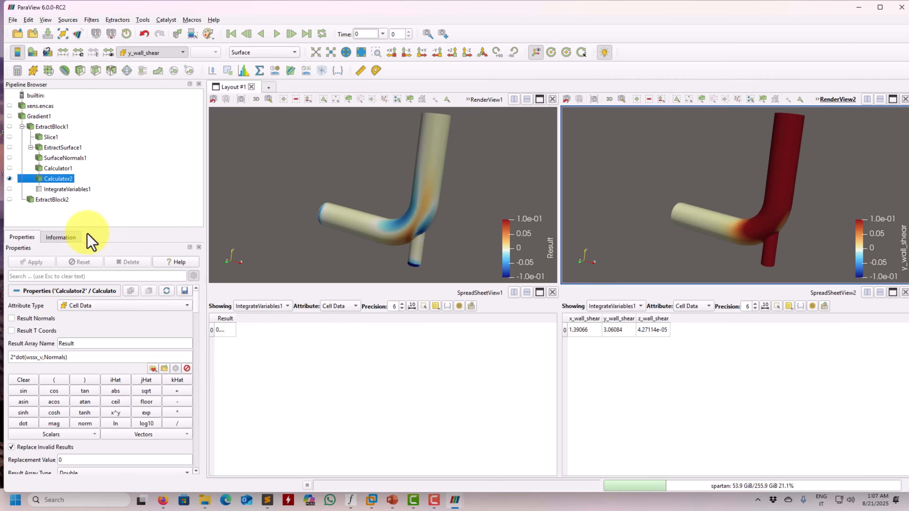
pyautogui.moveTo(664, 208)
pyautogui.mouseDown()
pyautogui.moveTo(680, 213)
pyautogui.moveTo(672, 222)
pyautogui.mouseUp()
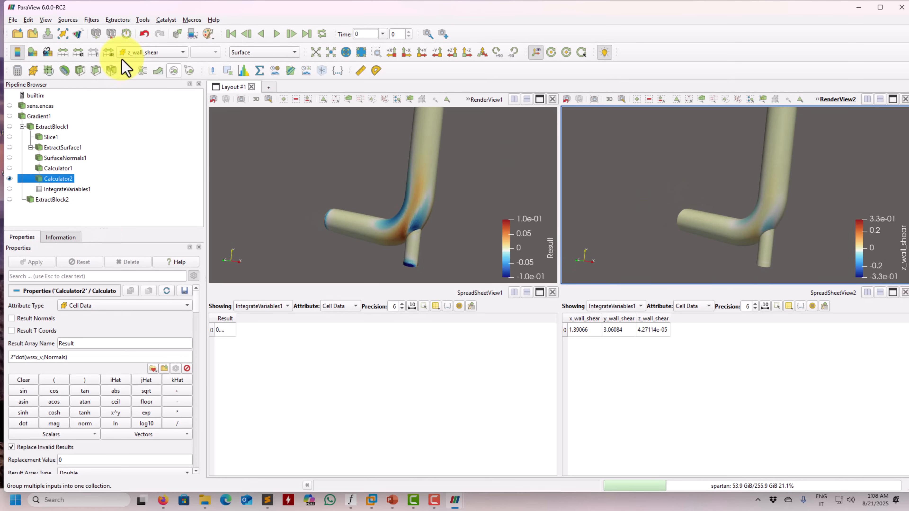
# Rescale the z_wall_shear color map to a custom range of -0.1 to 0.1
pyautogui.click(79, 53)
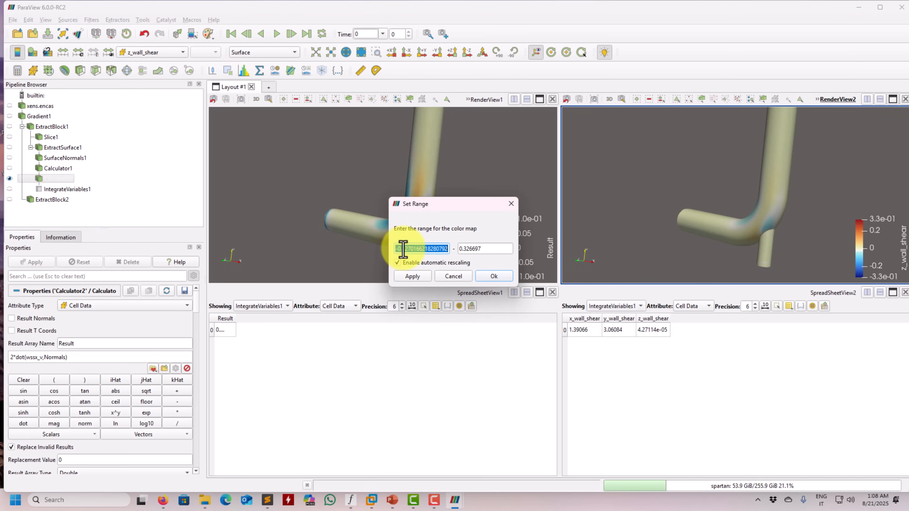
pyautogui.press('BackSpace')
pyautogui.write('1')
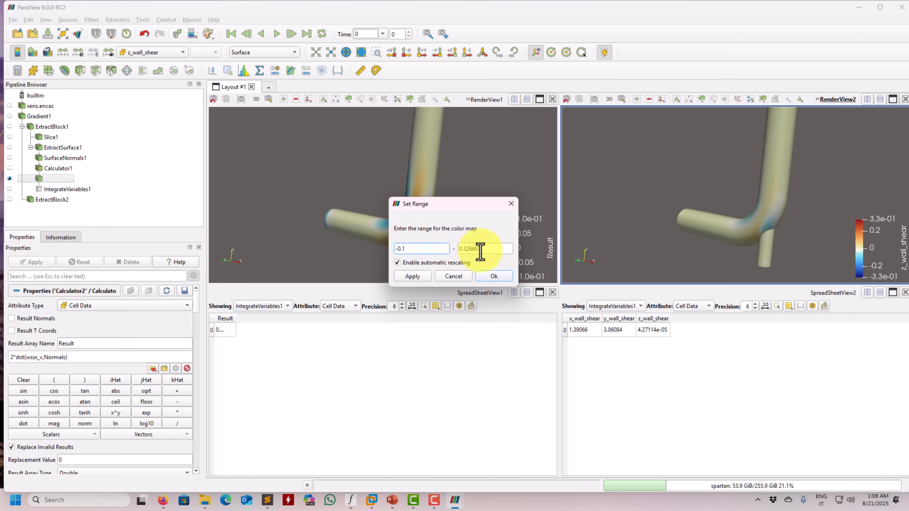
pyautogui.doubleClick(480, 249)
pyautogui.write('1')
pyautogui.press('Return')
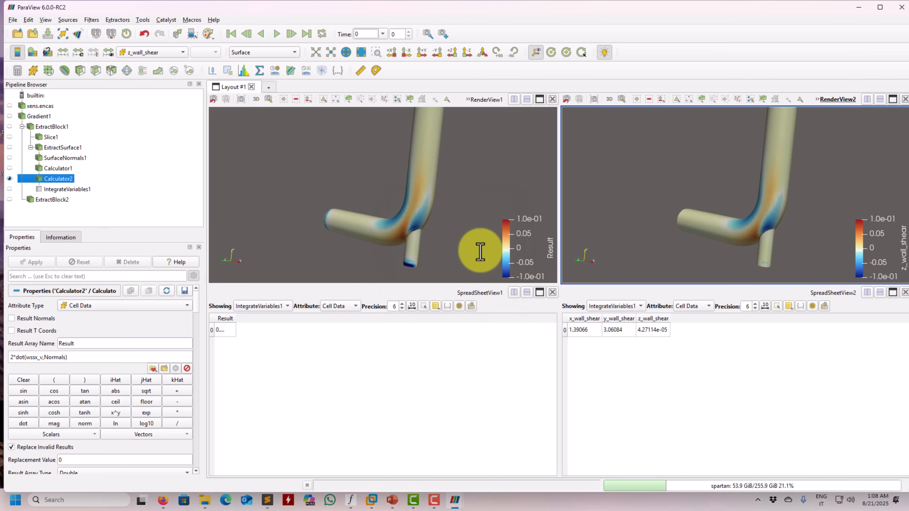
# Widen the Result column to compare its integral with z_wall_shear, and inspect both elbow plots from several angles, including the pipe ends
pyautogui.moveTo(235, 319); pyautogui.dragTo(281, 319)
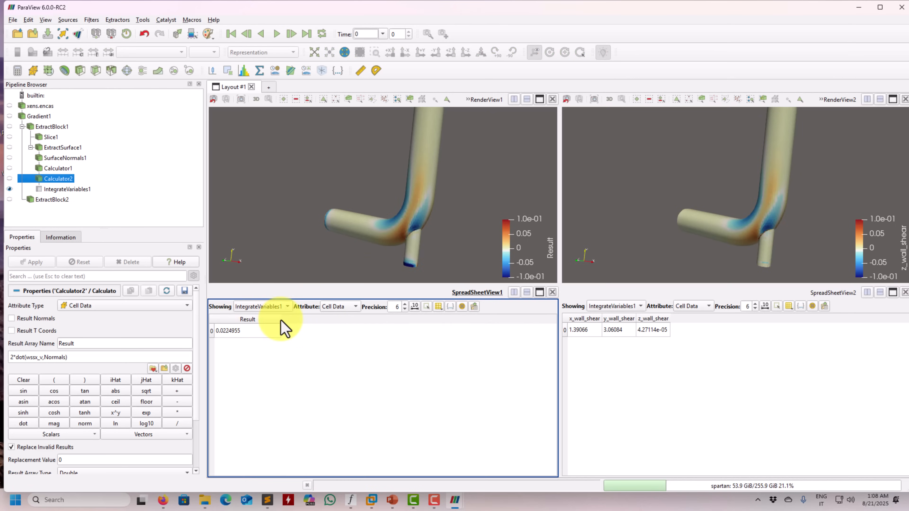
pyautogui.moveTo(423, 220); pyautogui.dragTo(403, 170)
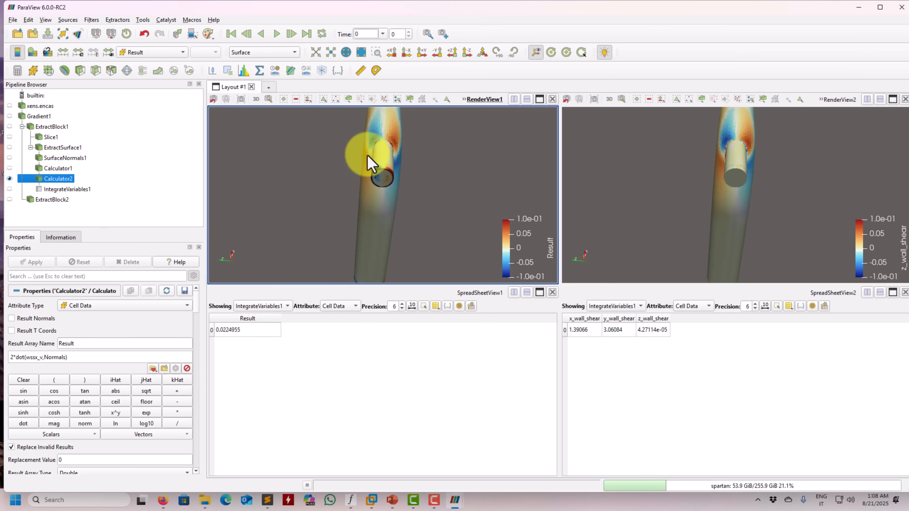
pyautogui.moveTo(367, 156); pyautogui.dragTo(374, 210)
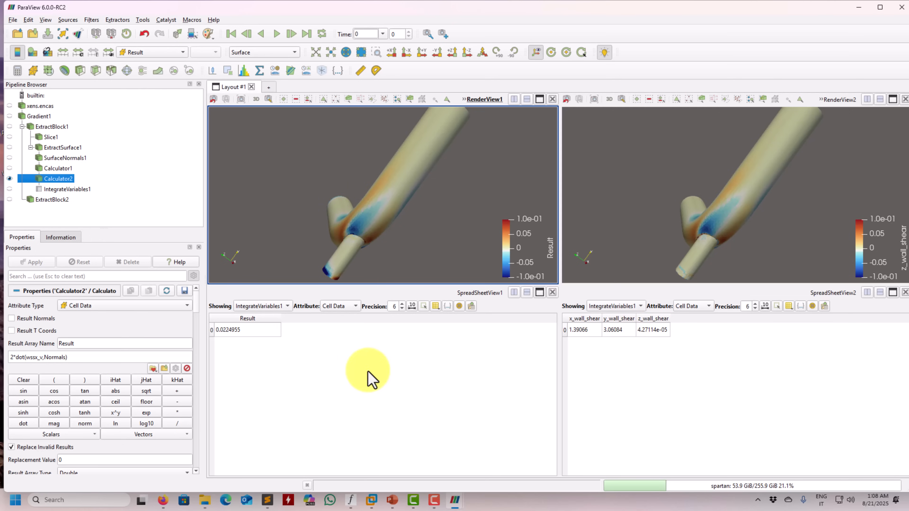
pyautogui.moveTo(298, 243); pyautogui.dragTo(393, 178)
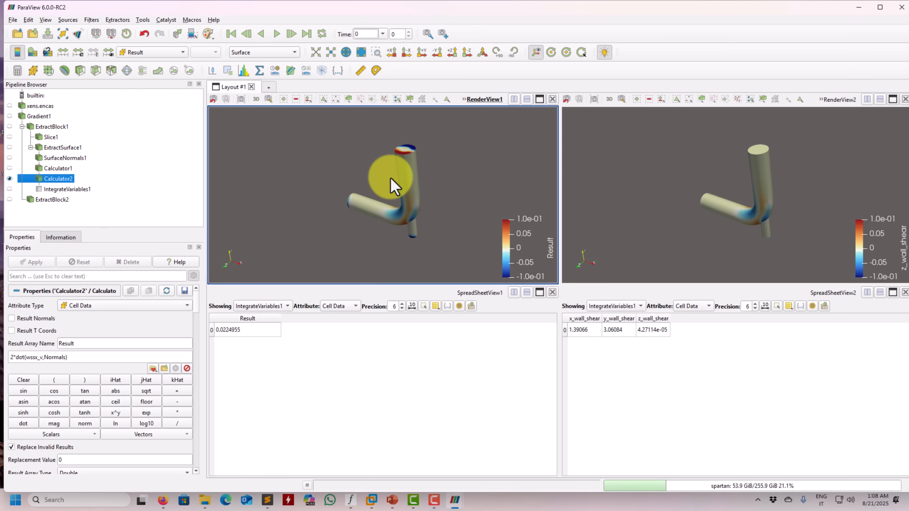
pyautogui.moveTo(390, 179); pyautogui.dragTo(398, 216)
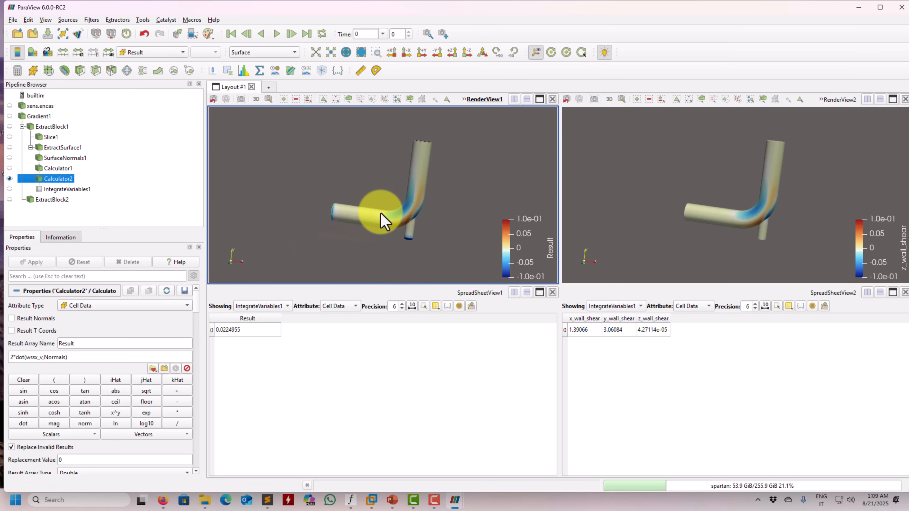
pyautogui.moveTo(375, 215); pyautogui.dragTo(355, 211)
pyautogui.moveTo(354, 211); pyautogui.dragTo(340, 225, button='middle')
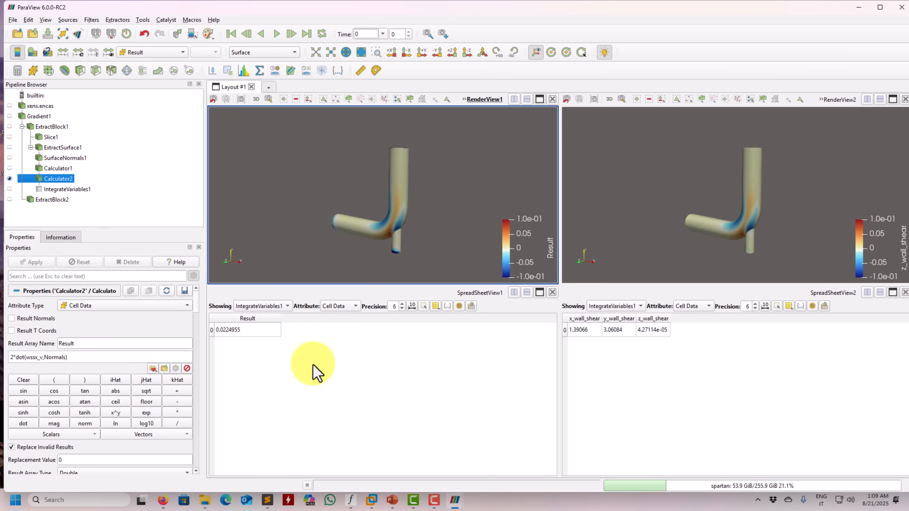
pyautogui.scroll(2, 410, 207)
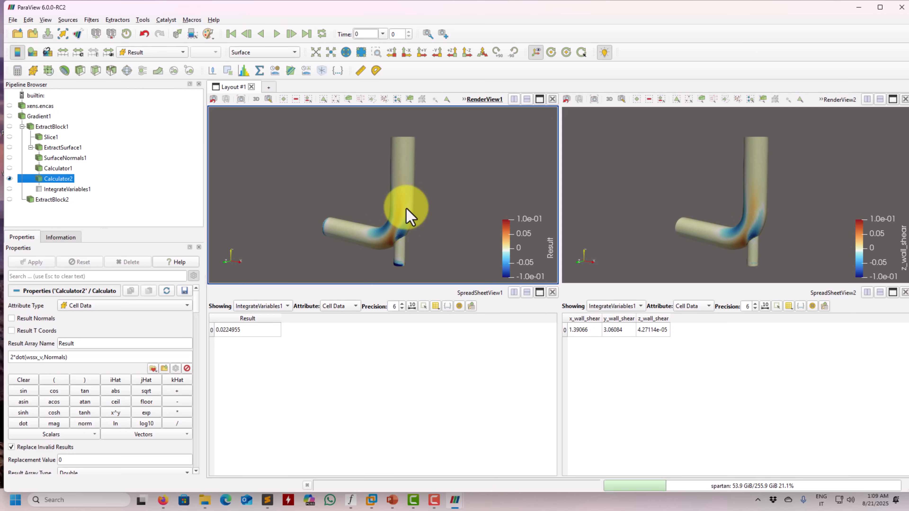
pyautogui.moveTo(406, 208); pyautogui.dragTo(430, 203)
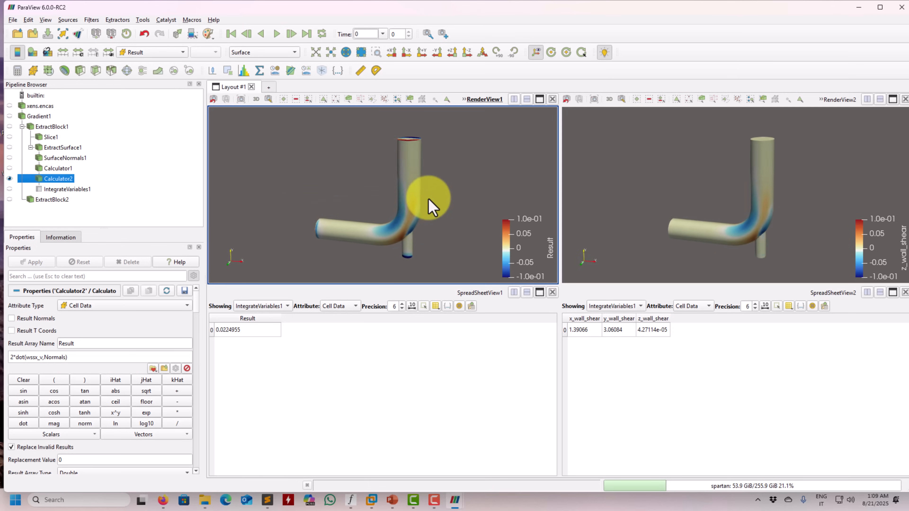
# Switch to the forces_moments.pptx presentation in PowerPoint and review the pressure force, viscous force, strain rate tensor and wall shear stress slides
pyautogui.click(397, 498)
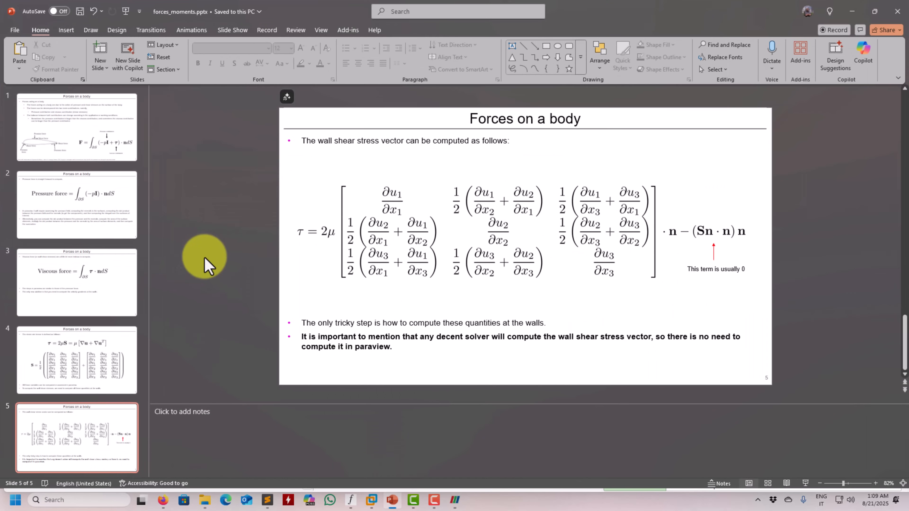
pyautogui.click(70, 141)
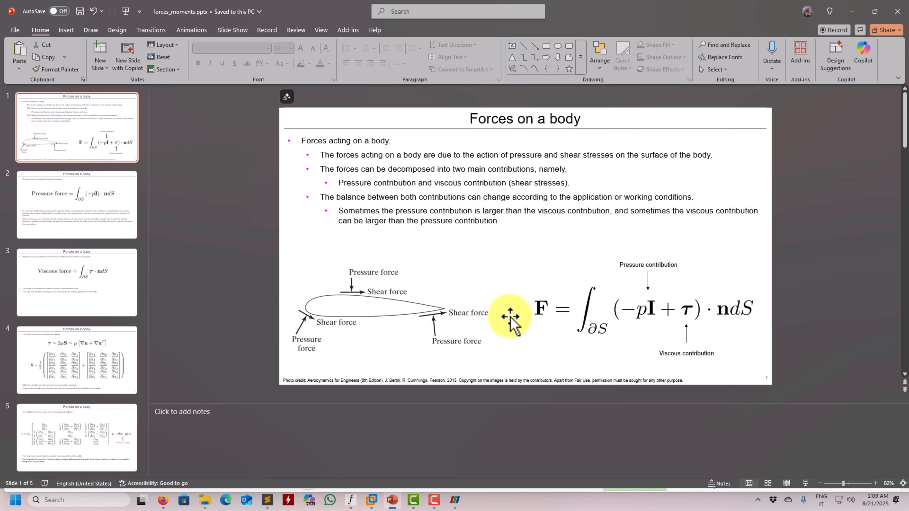
pyautogui.click(104, 211)
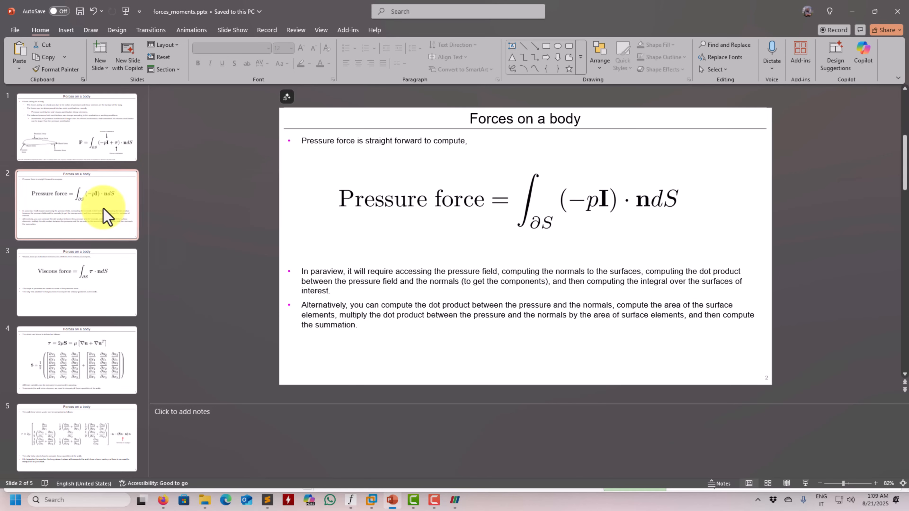
pyautogui.click(103, 274)
pyautogui.click(84, 351)
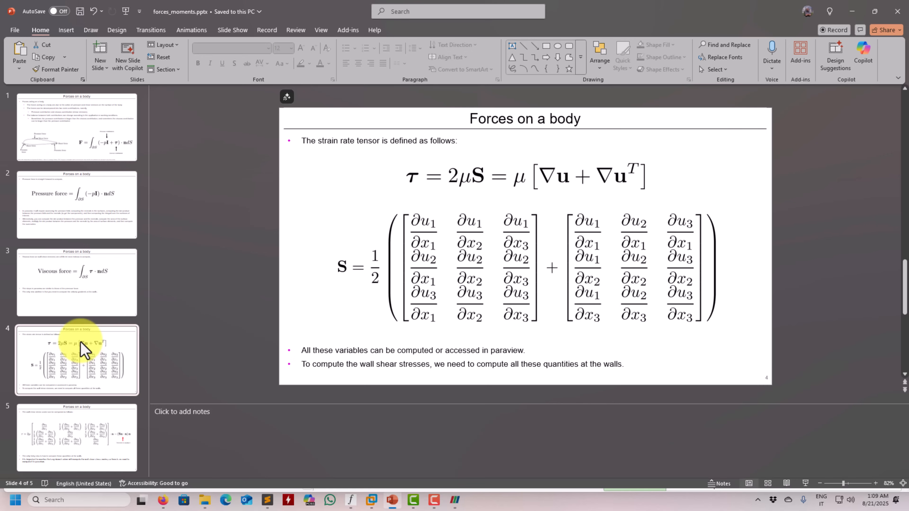
pyautogui.click(77, 421)
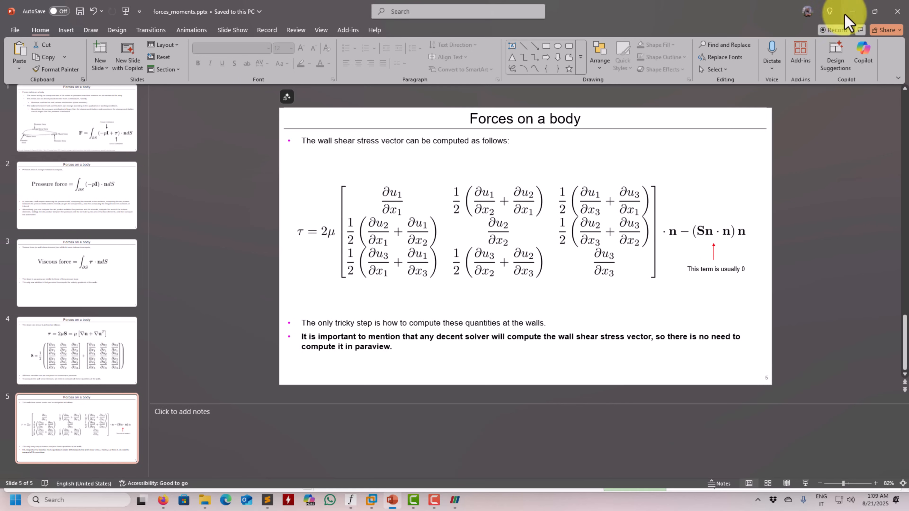
# Return to ParaView and examine the Result and z_wall_shear elbow plots from another side
pyautogui.click(851, 12)
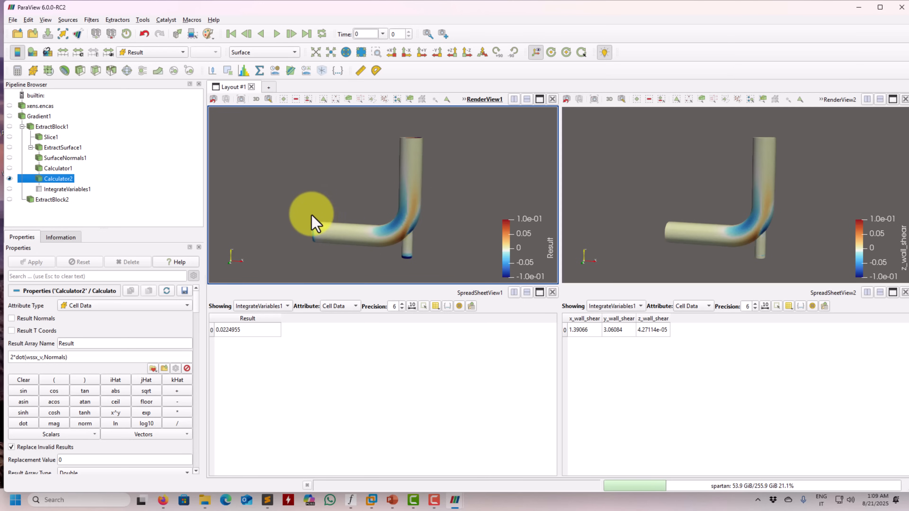
pyautogui.moveTo(314, 217); pyautogui.dragTo(244, 226)
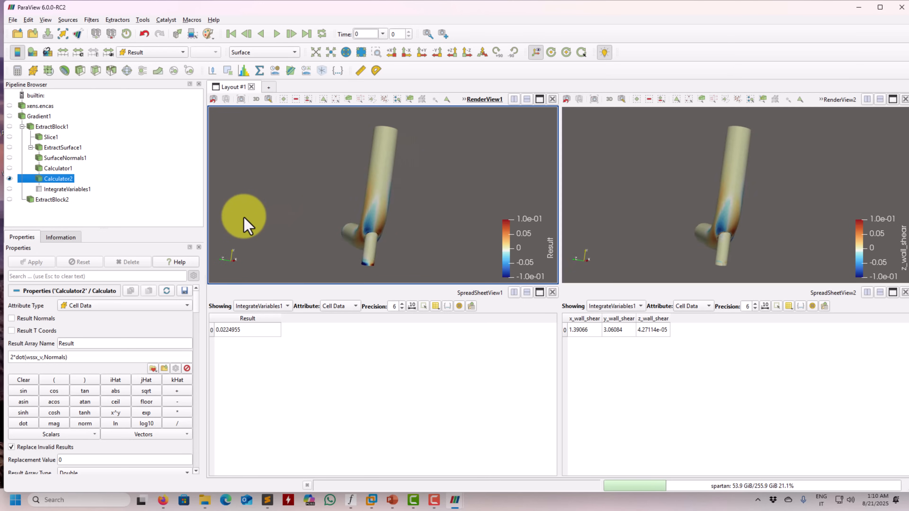